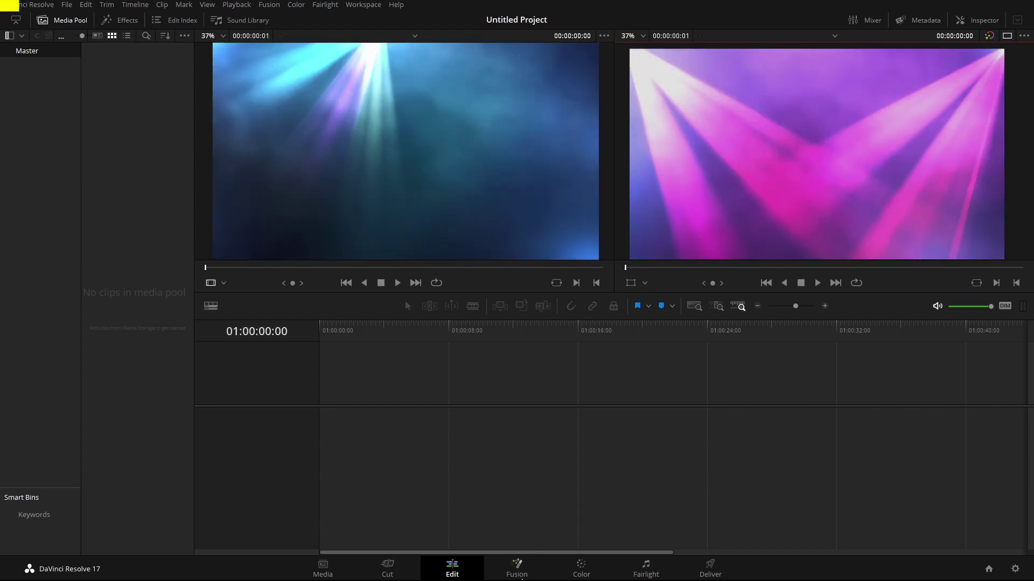
- Add a Background node on the Fusion page, move MediaOut1 well away from it, and switch to a single viewer
click(521, 577)
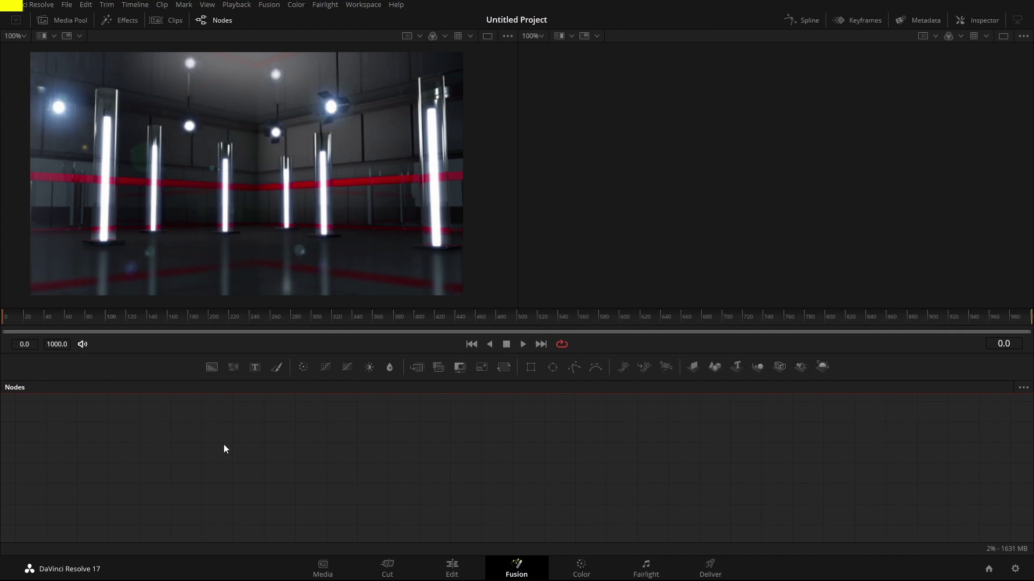
drag(211, 367, 271, 466)
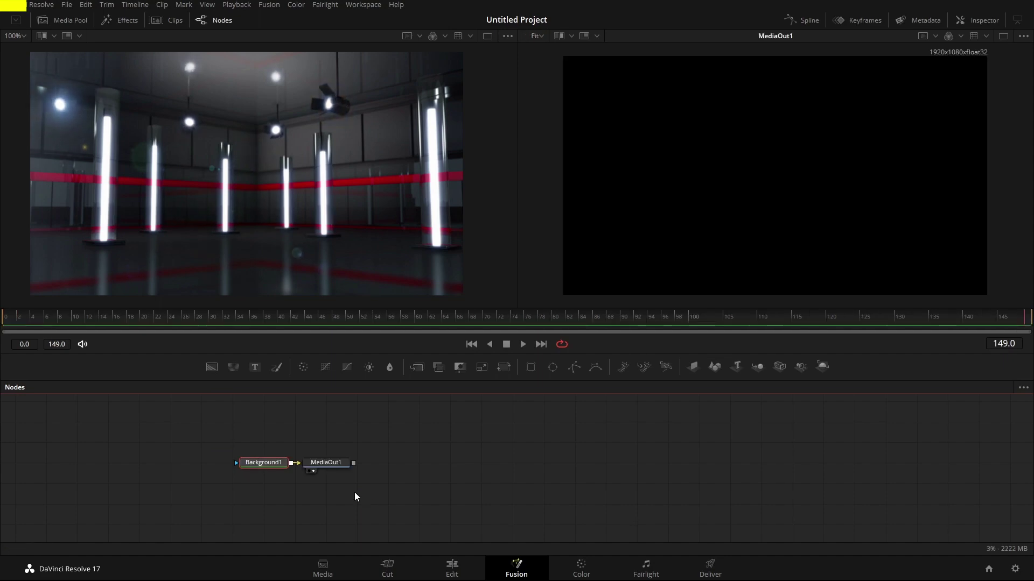
drag(327, 466, 730, 466)
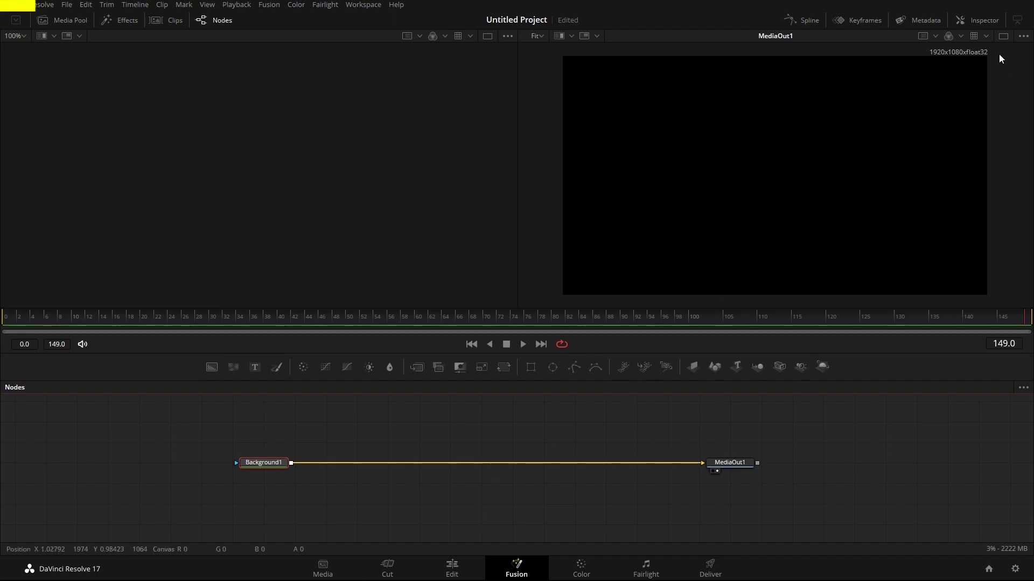
click(1002, 36)
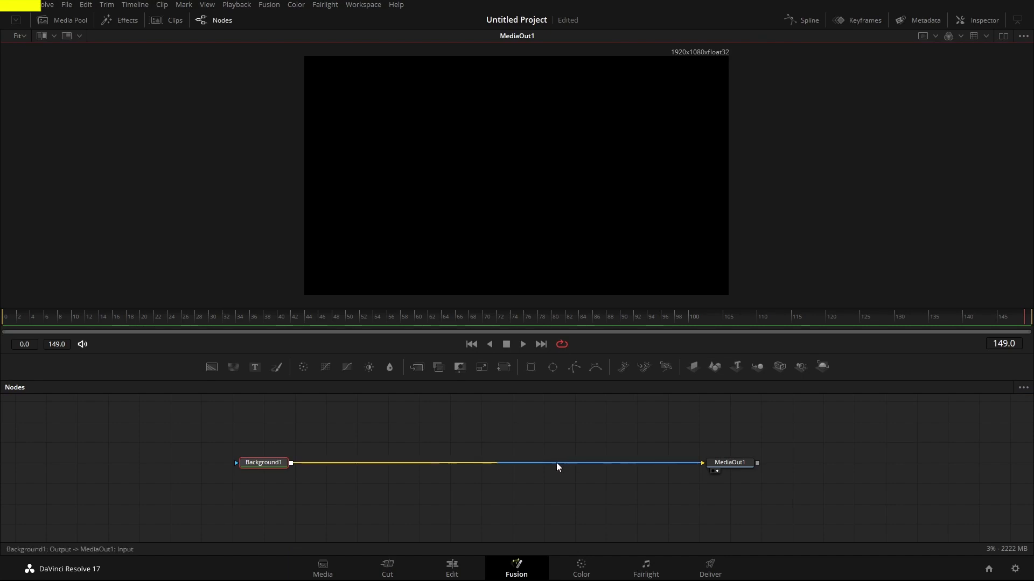
- Disconnect Background1 from MediaOut1, add a Merge node between them, and connect Background1 to its Background input
click(502, 461)
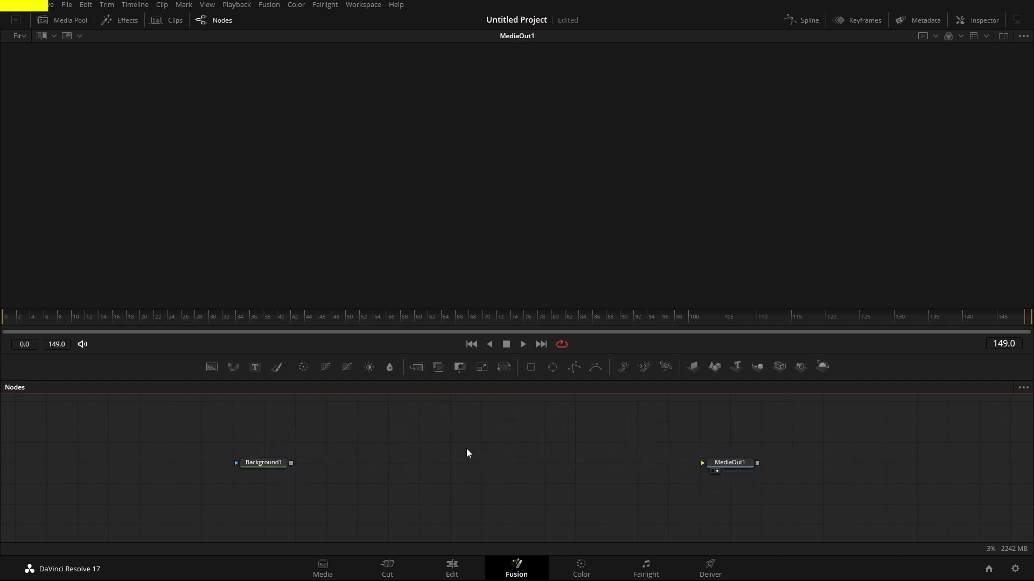
drag(416, 368, 492, 461)
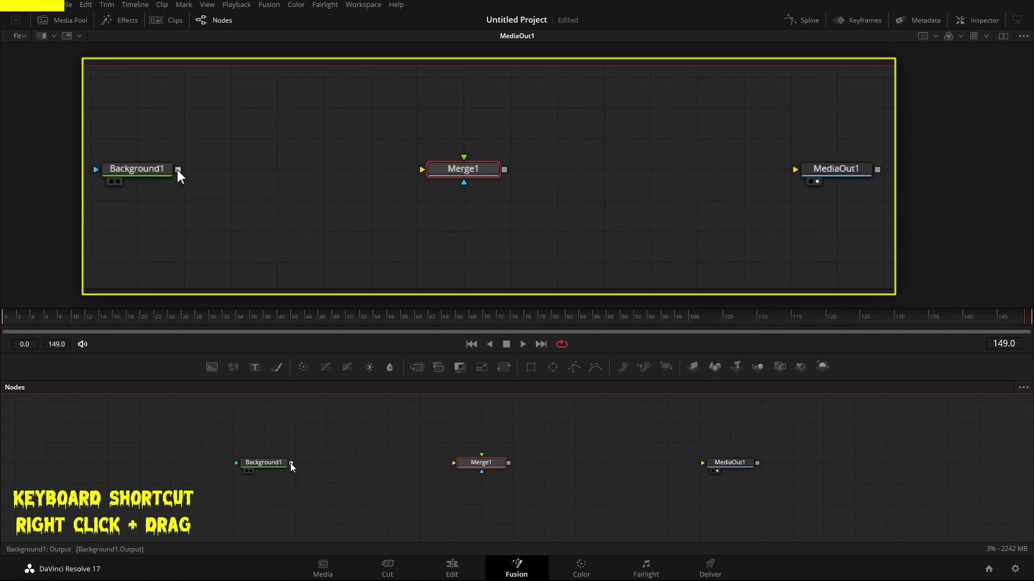
drag(291, 463, 479, 466)
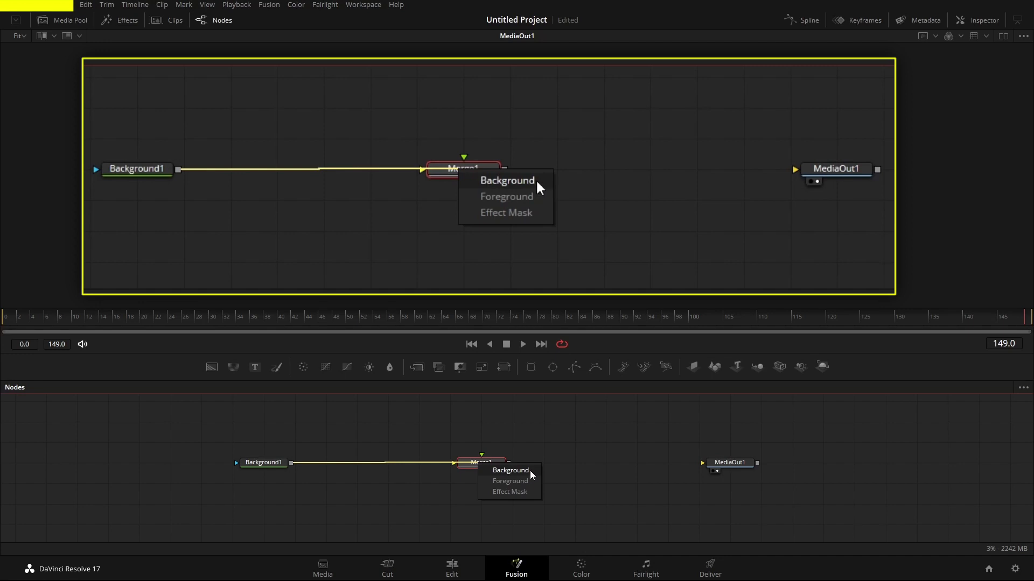
click(506, 181)
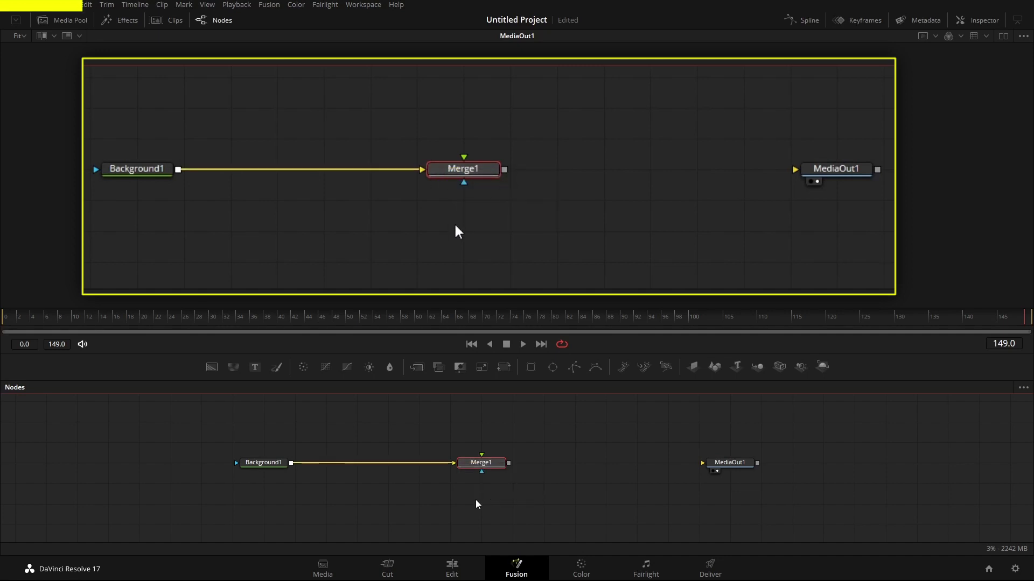
- Add a Transform node after Merge1 and connect it between Merge1's output and MediaOut1's input
drag(502, 367, 573, 464)
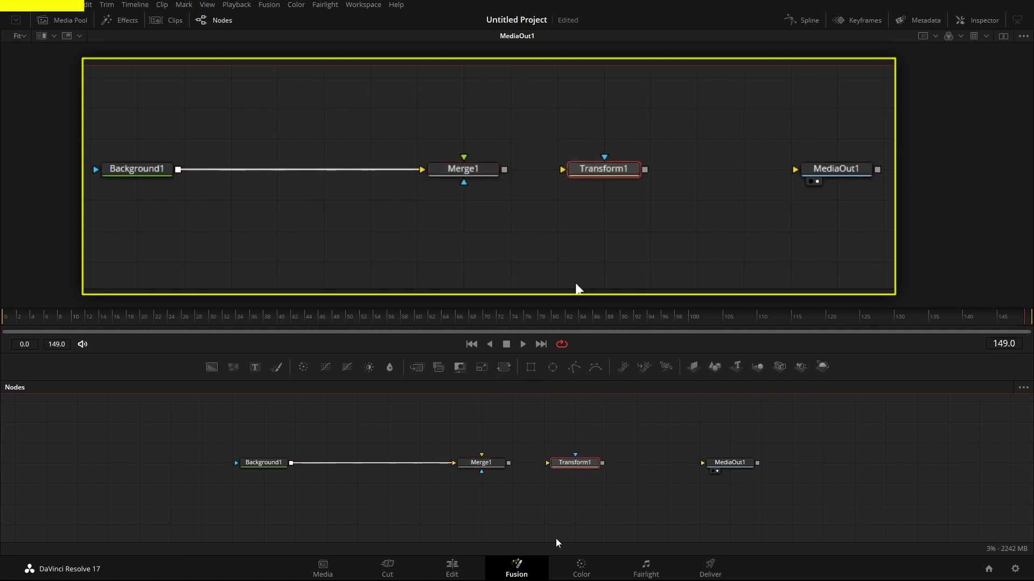
drag(508, 463, 572, 468)
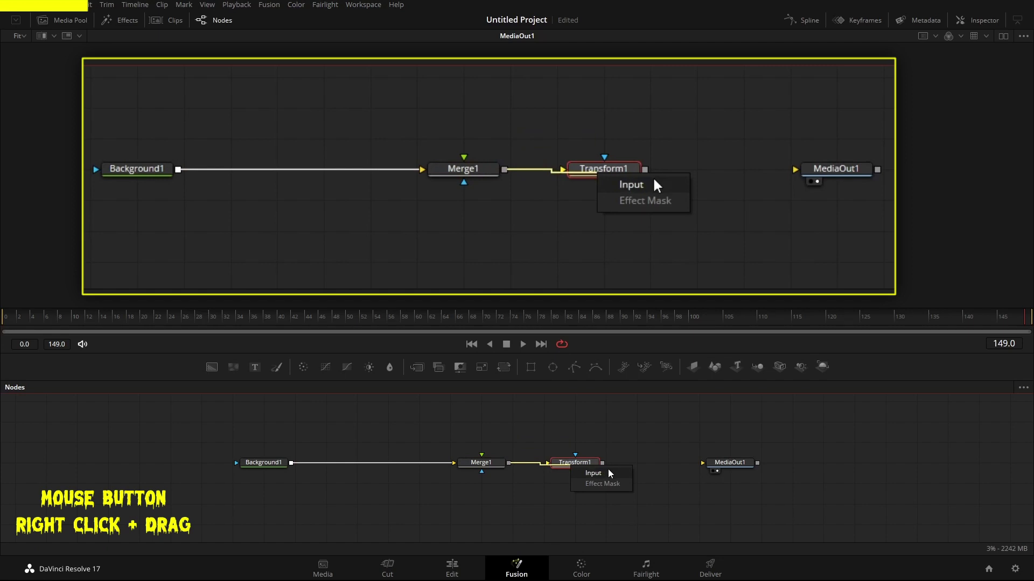
click(589, 474)
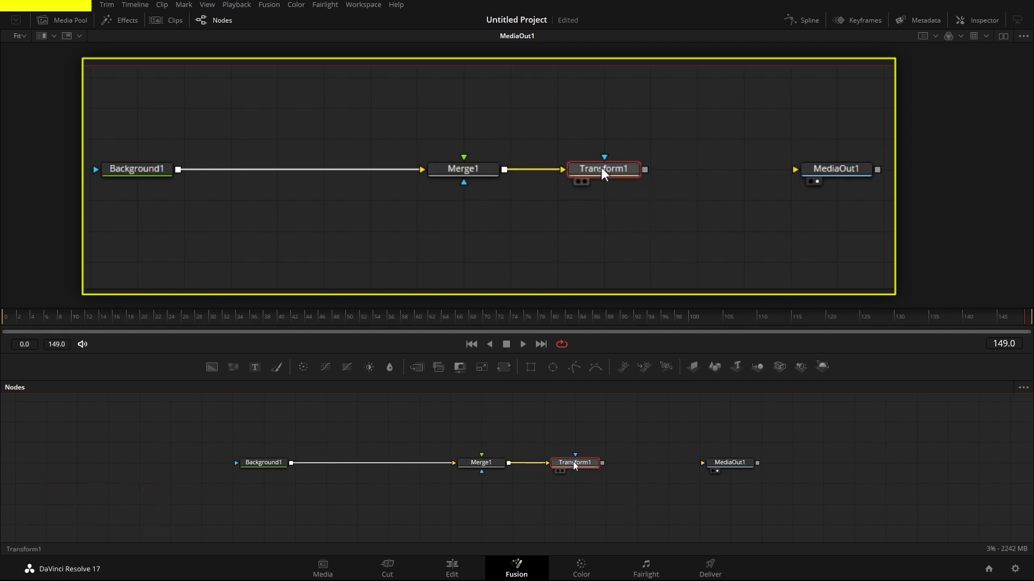
drag(603, 464, 739, 463)
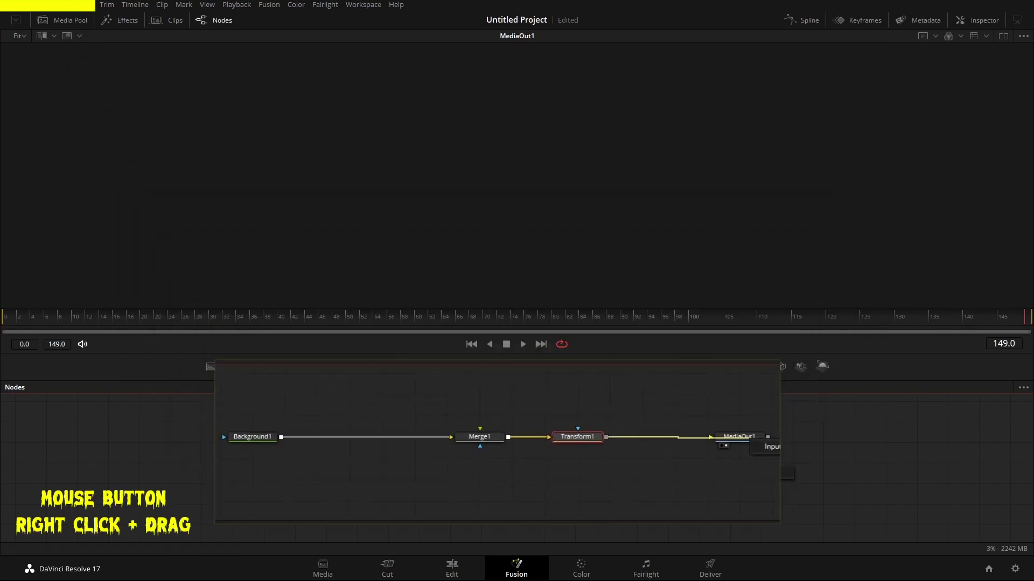
click(764, 473)
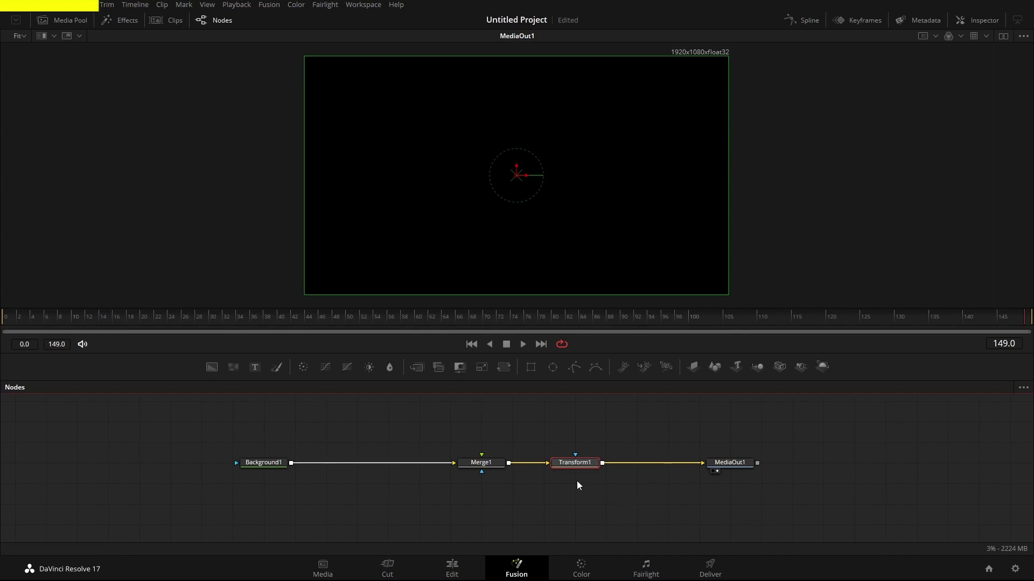
- Show the Transform1 node's settings in the Inspector
drag(527, 424, 631, 511)
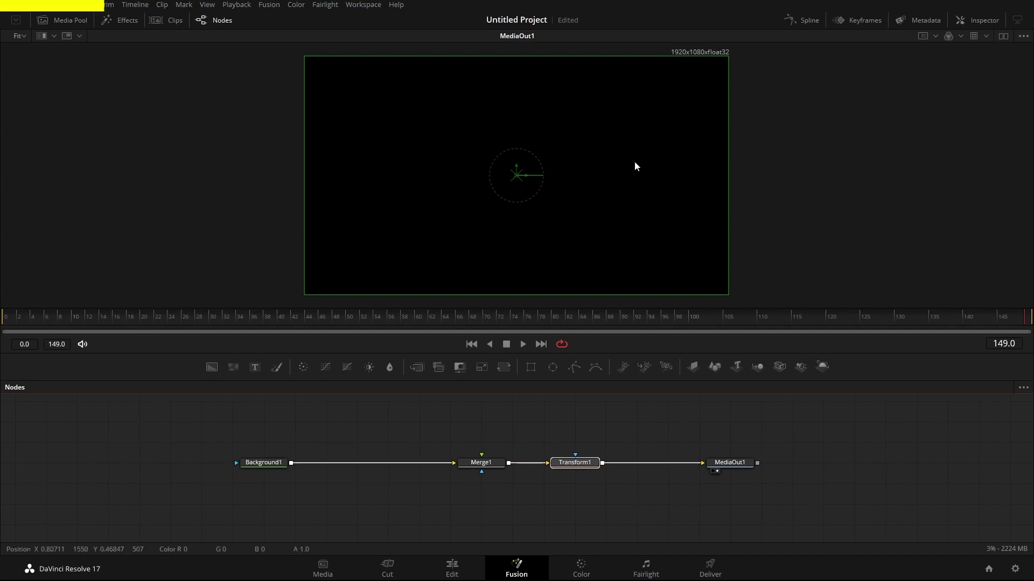
click(977, 19)
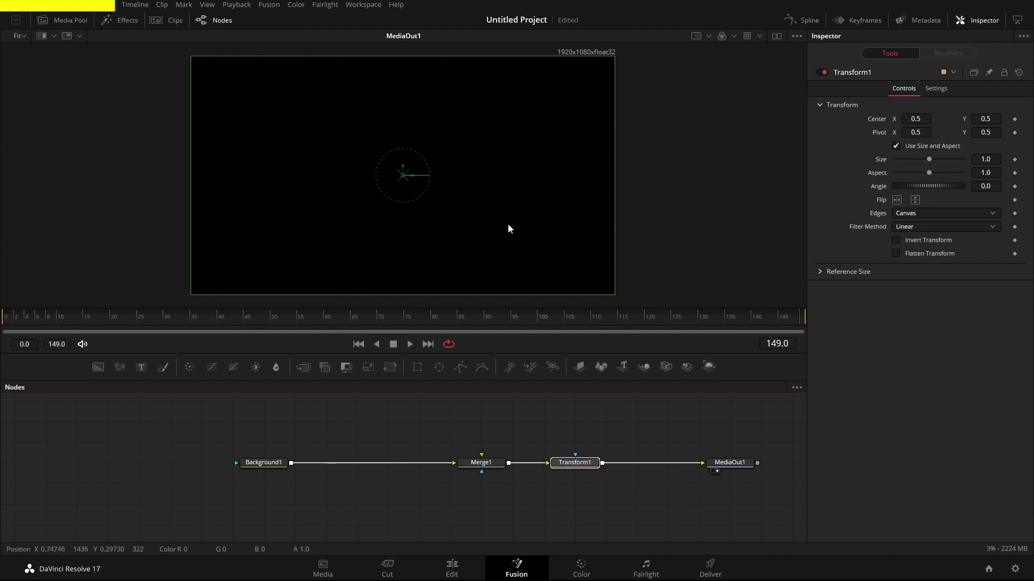
mouse_move(615, 218)
mouse_down()
mouse_move(503, 207)
mouse_move(615, 225)
mouse_up()
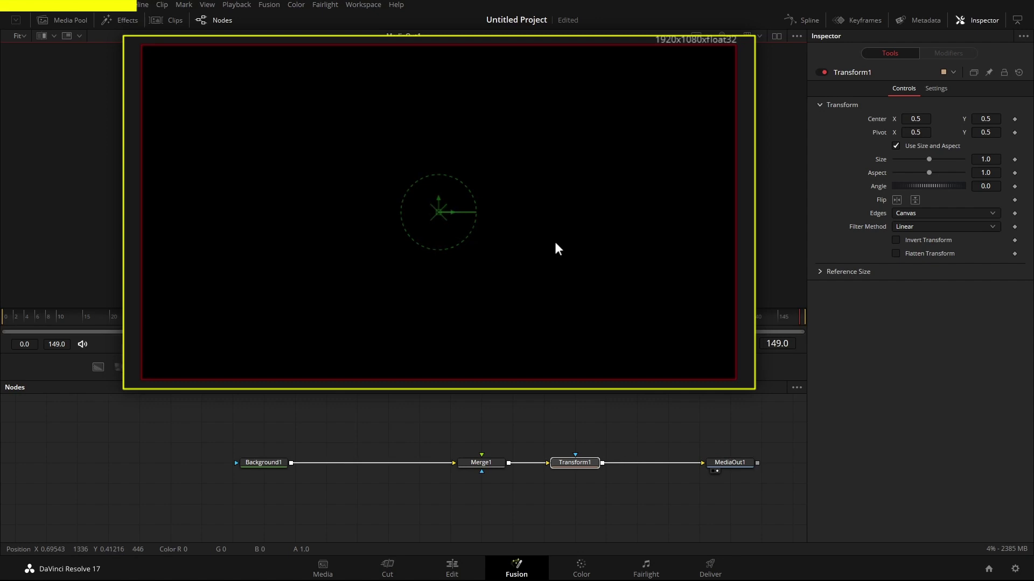
- Cycle through Transform1's on-screen controls in the viewer to examine which handle becomes active
key(Tab)
key(Tab)
key(Tab)
key(Tab)
key(Tab)
key(Tab)
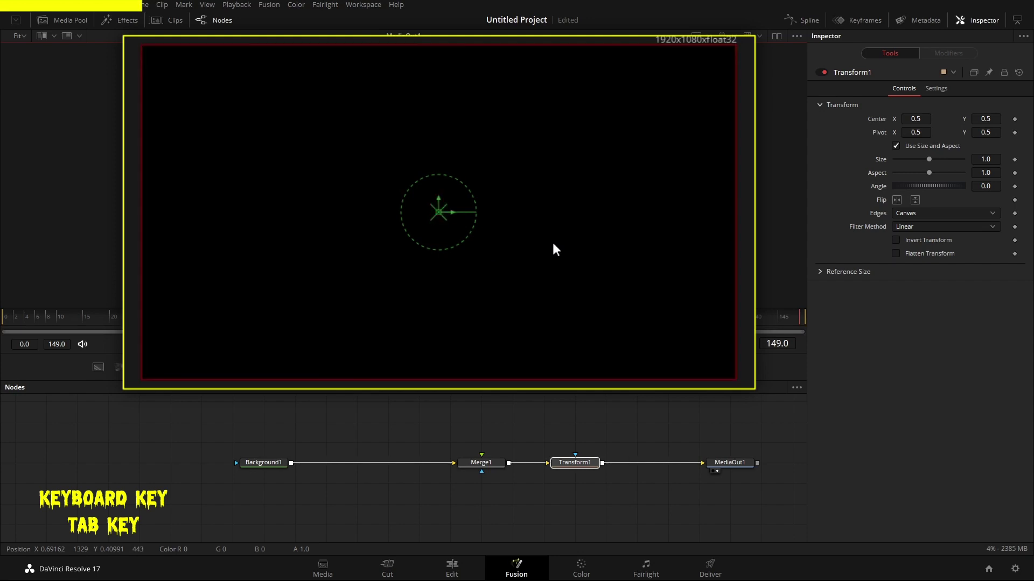
key(Tab)
key(Tab)
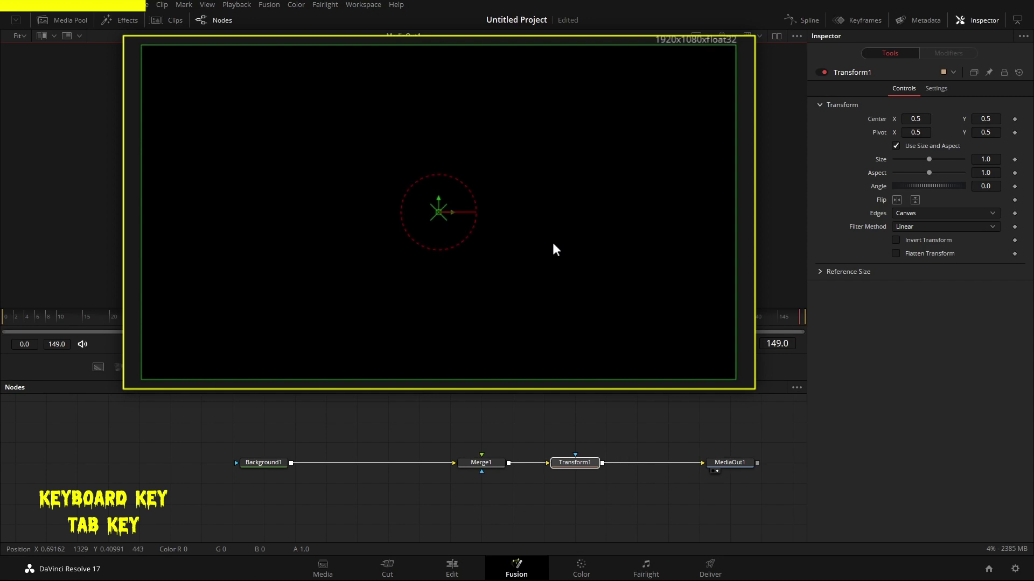
- Move Transform1's pivot to about X 0.146, Y 0.509 and its center to about X 0.530, Y 0.538
key(Tab)
key(Tab)
drag(437, 210, 227, 209)
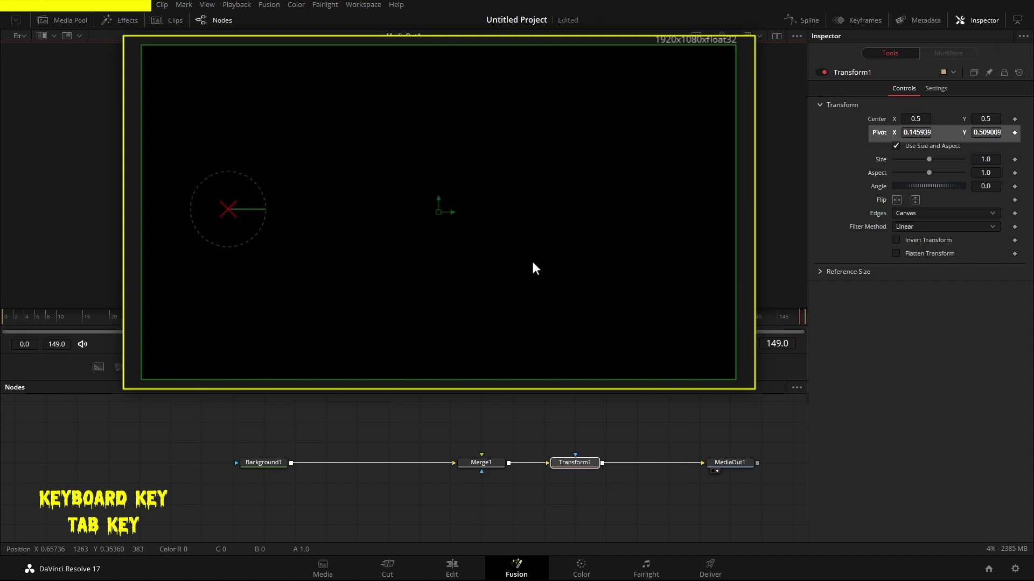
key(Tab)
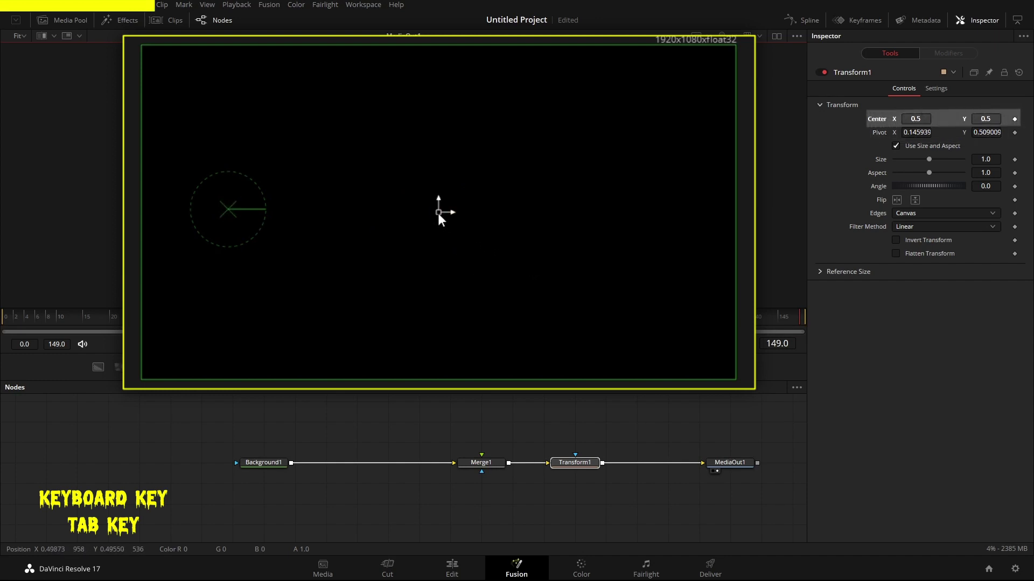
drag(437, 197, 455, 184)
- Scale Transform1 down to about 0.74 and rotate it slightly clockwise around its pivot
key(Tab)
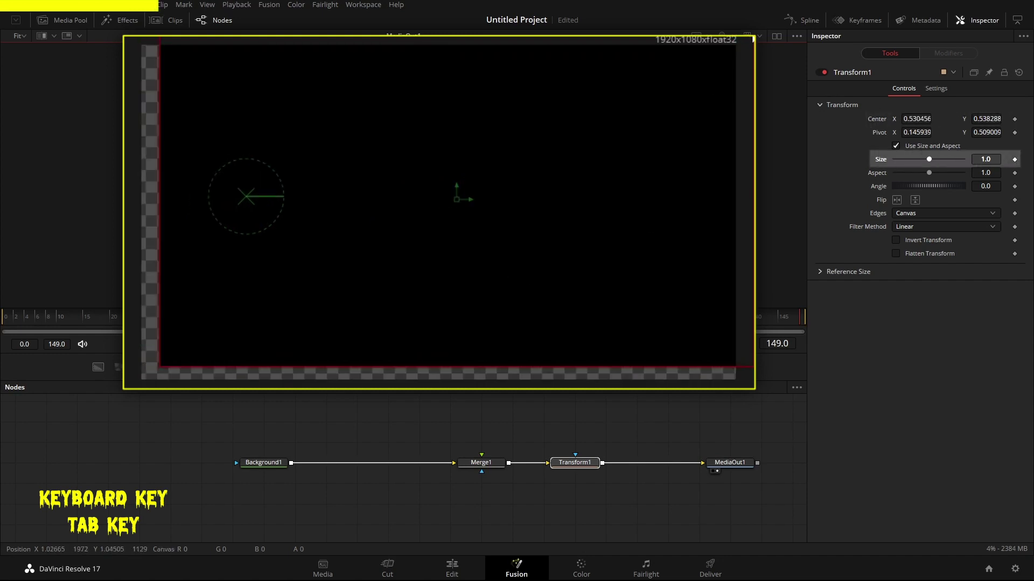
drag(732, 51, 630, 138)
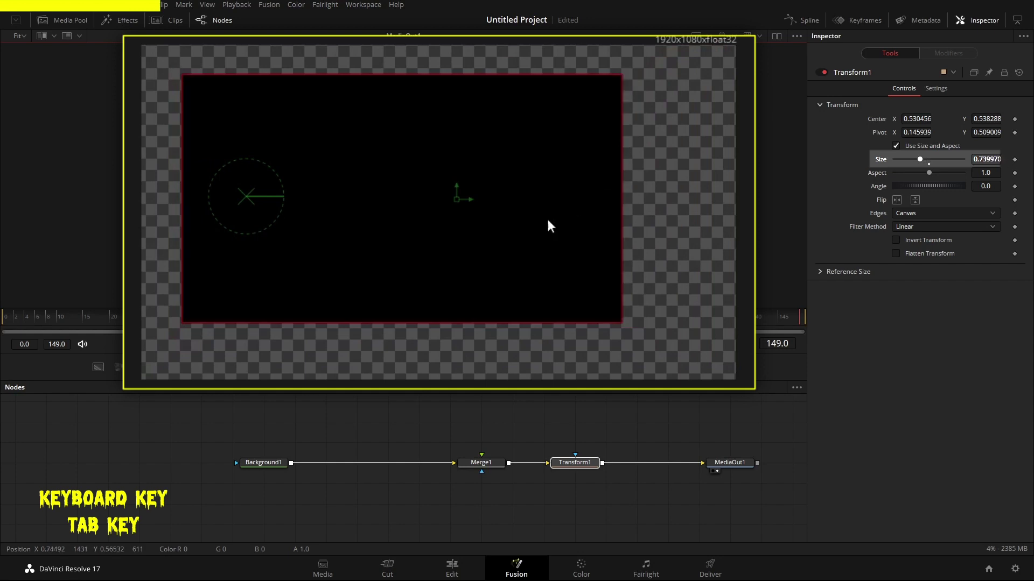
key(Tab)
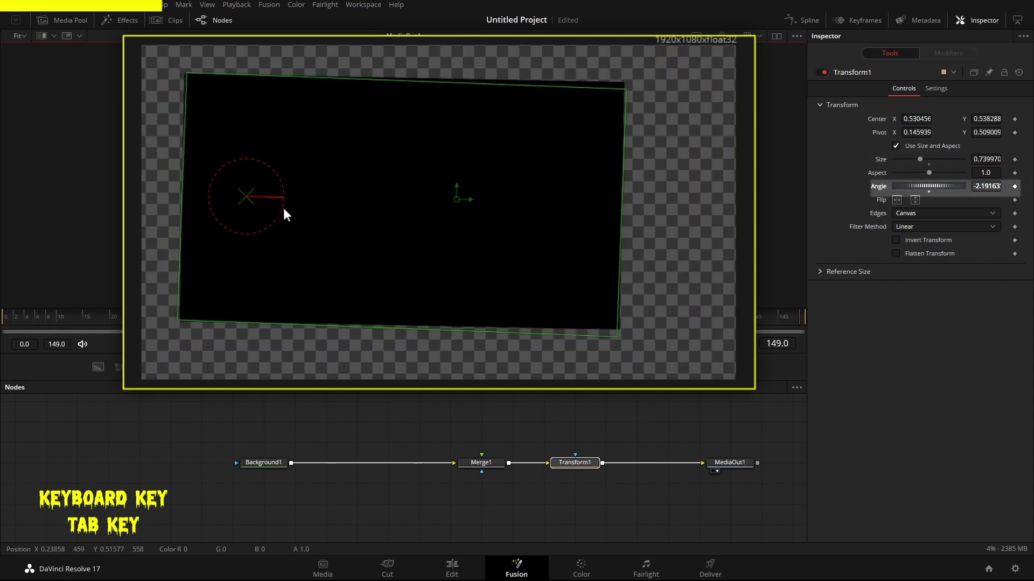
drag(283, 206, 279, 225)
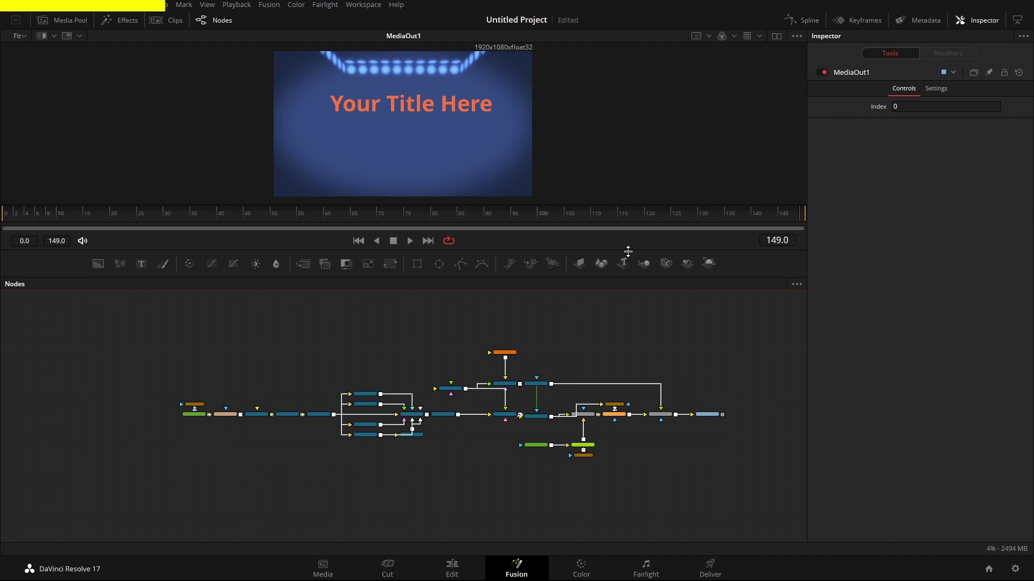
- Enlarge the viewer area by reducing the height of the node graph in the title composition
drag(628, 251, 594, 385)
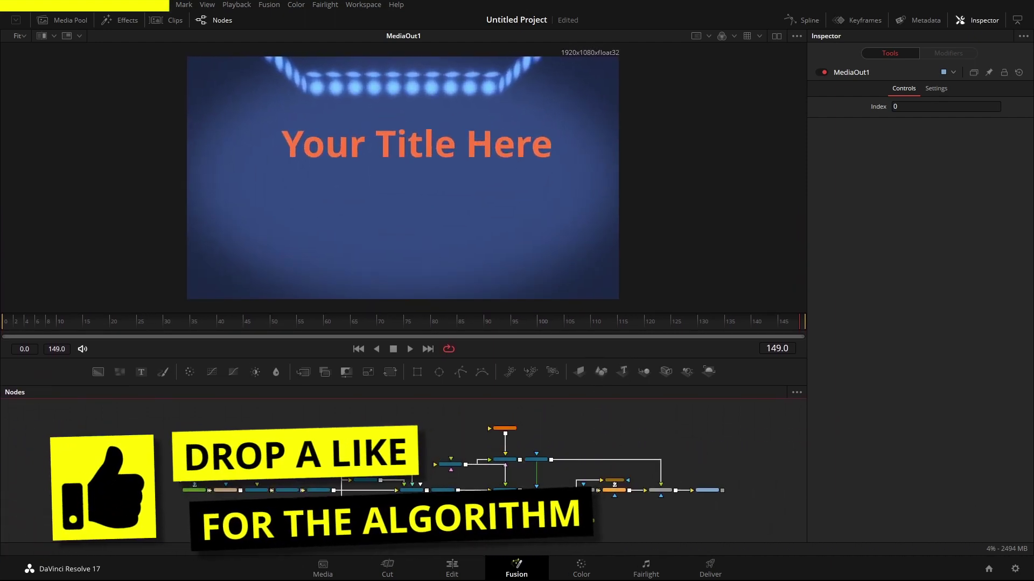
scroll(665, 515, up, 2)
scroll(663, 512, down, 2)
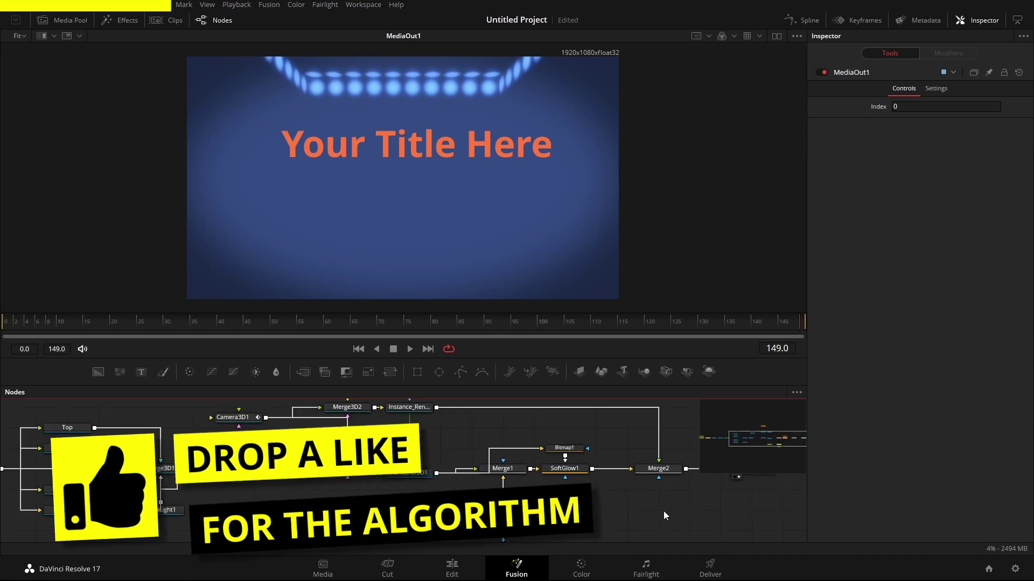
- Play the composition with looping off, and play it again with the playback range limited to frames 100–120
click(448, 349)
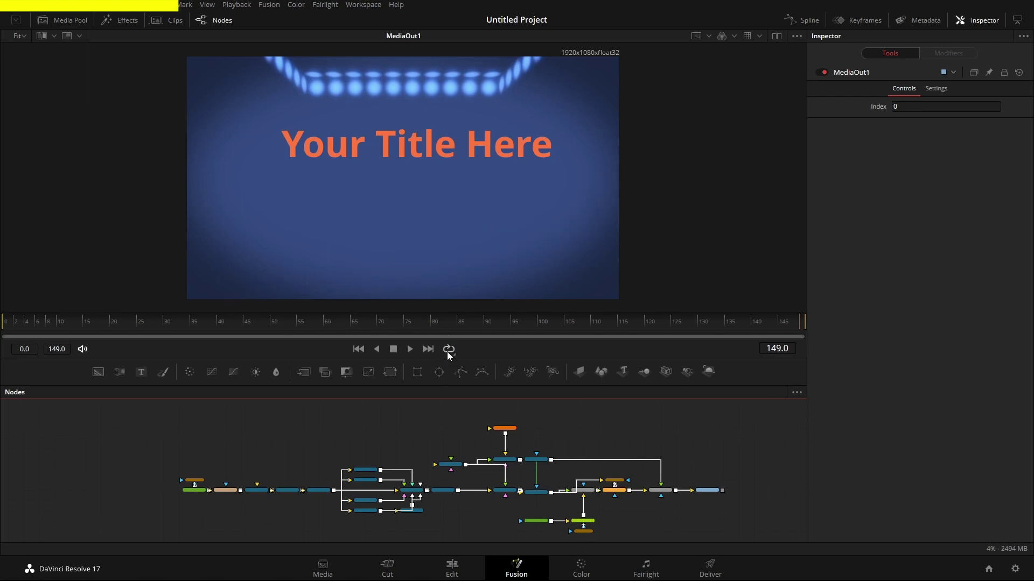
click(410, 350)
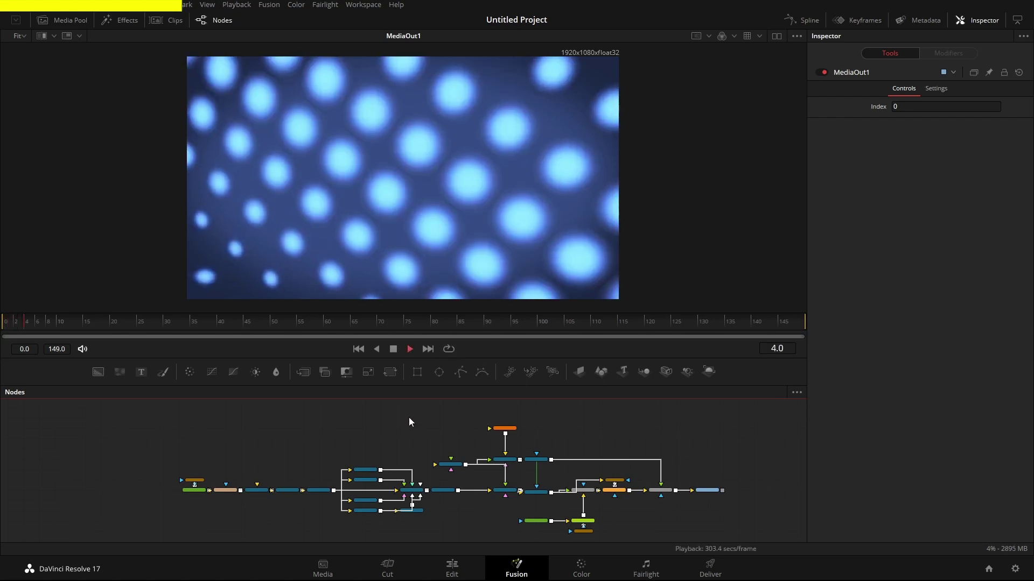
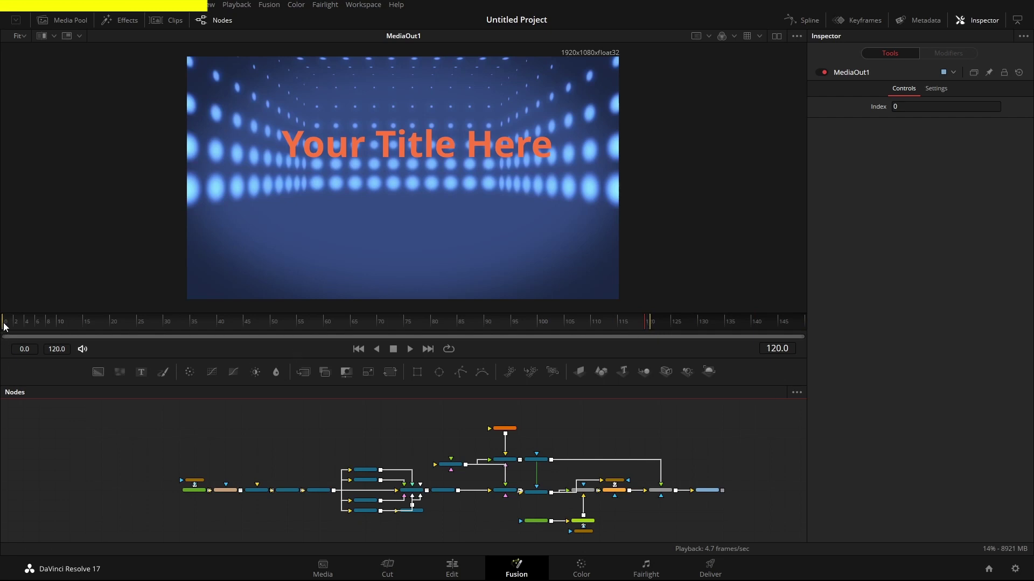
drag(3, 326, 540, 337)
click(409, 349)
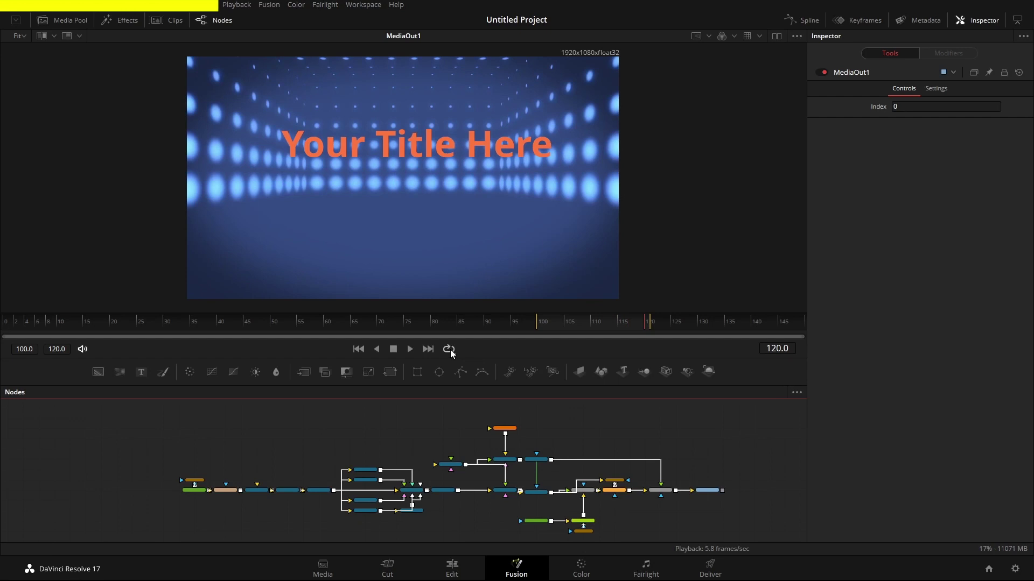
- Play the frame 100–120 range in a loop and switch the loop mode to Ping Pong
click(410, 349)
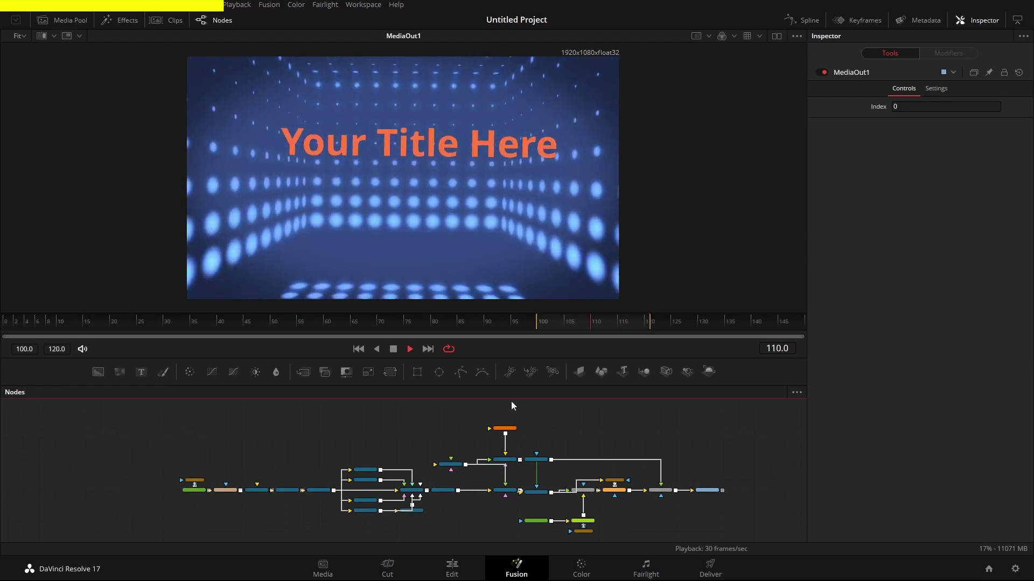
right_click(449, 350)
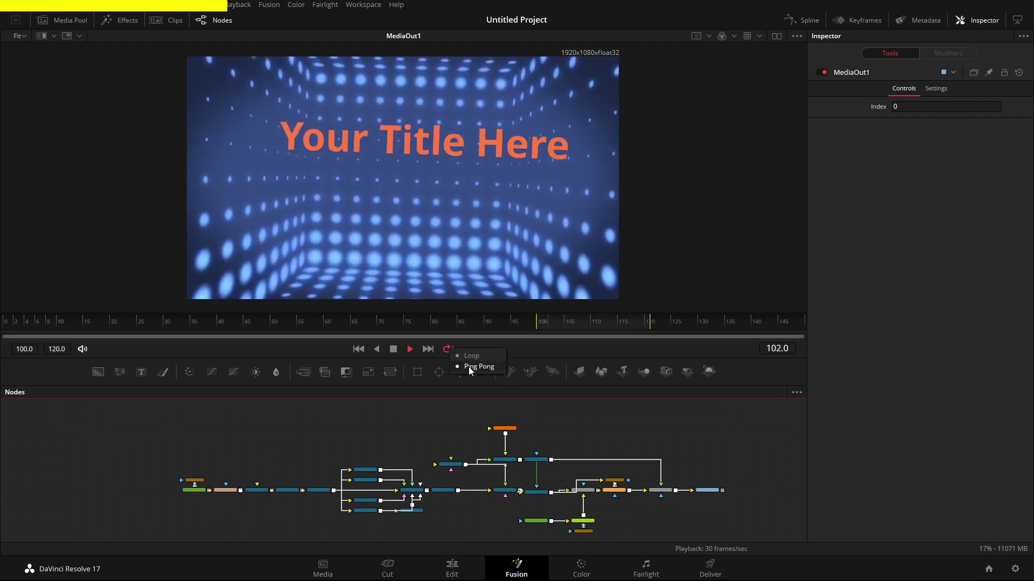
click(468, 367)
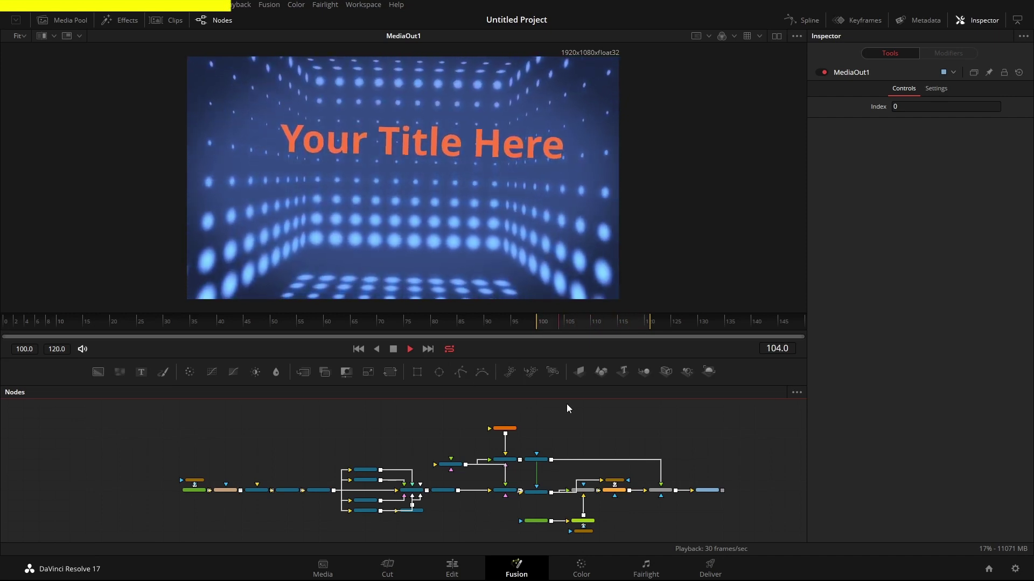
- End the Ping Pong playback and reset the playback range's start to frame 0
click(376, 349)
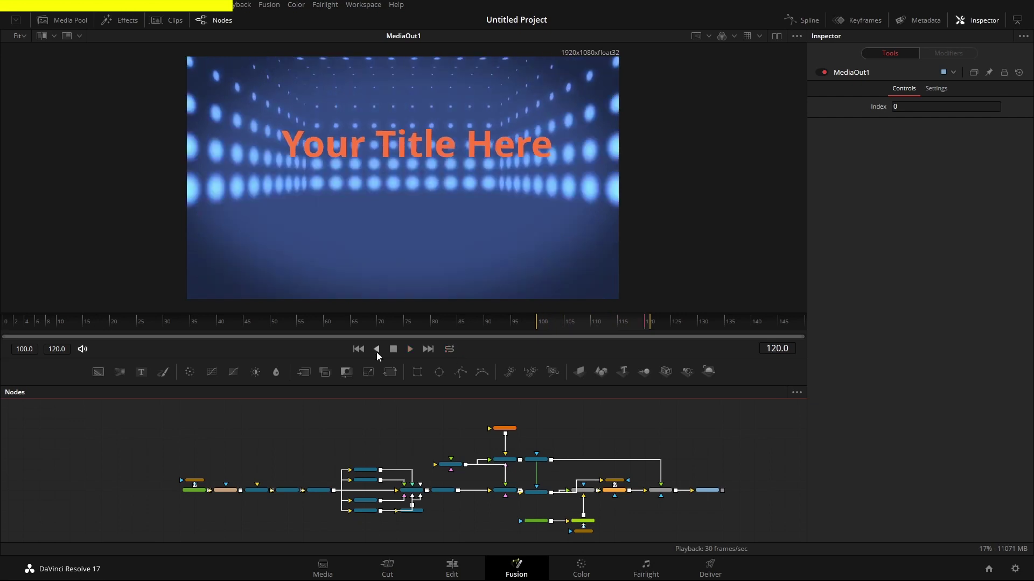
drag(536, 323, 3, 334)
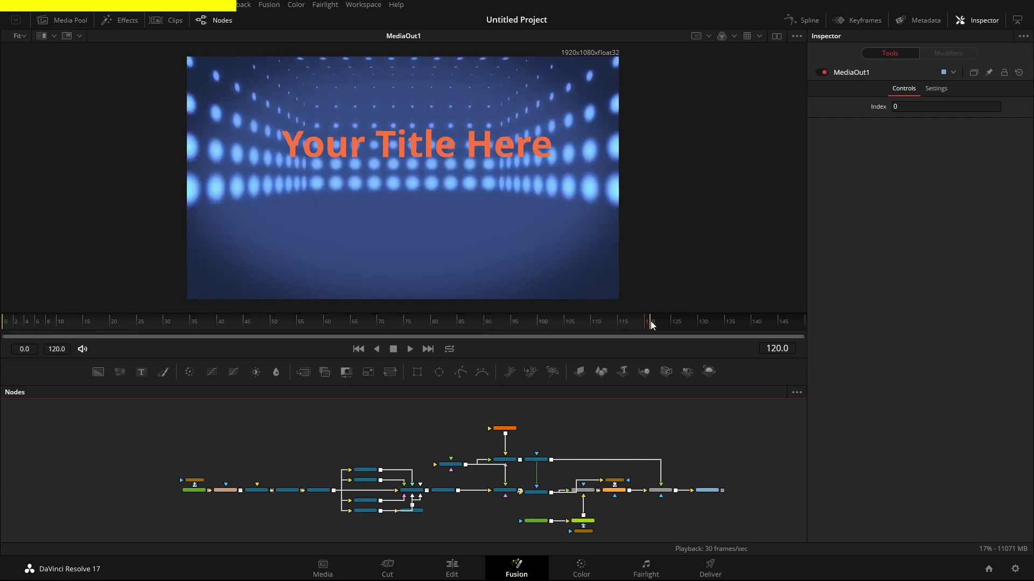
- Extend the playback range's end to frame 149 and return to frame 0, then limit the range to frames 99–119
drag(650, 321, 807, 330)
key(Home)
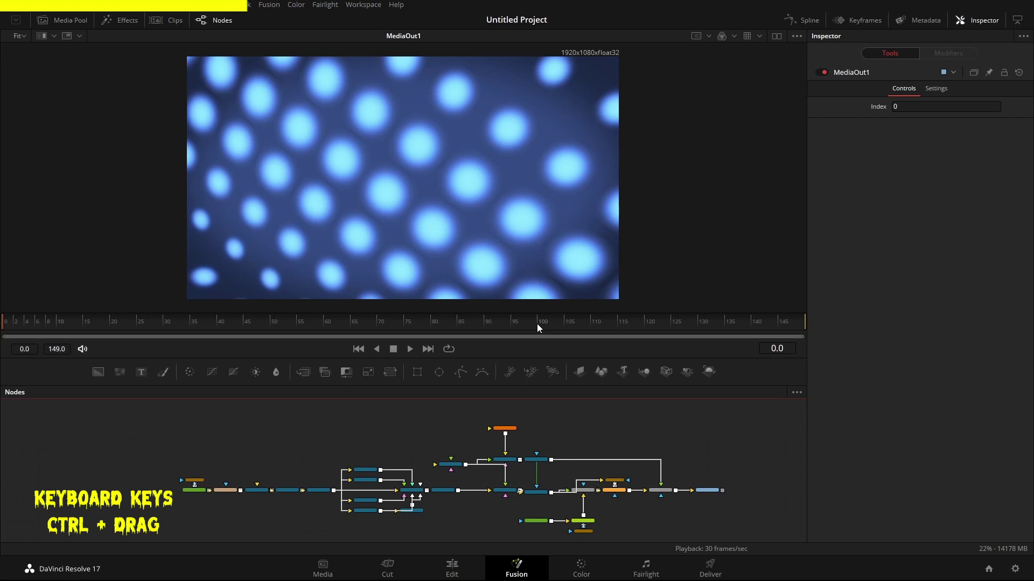
drag(537, 324, 643, 333)
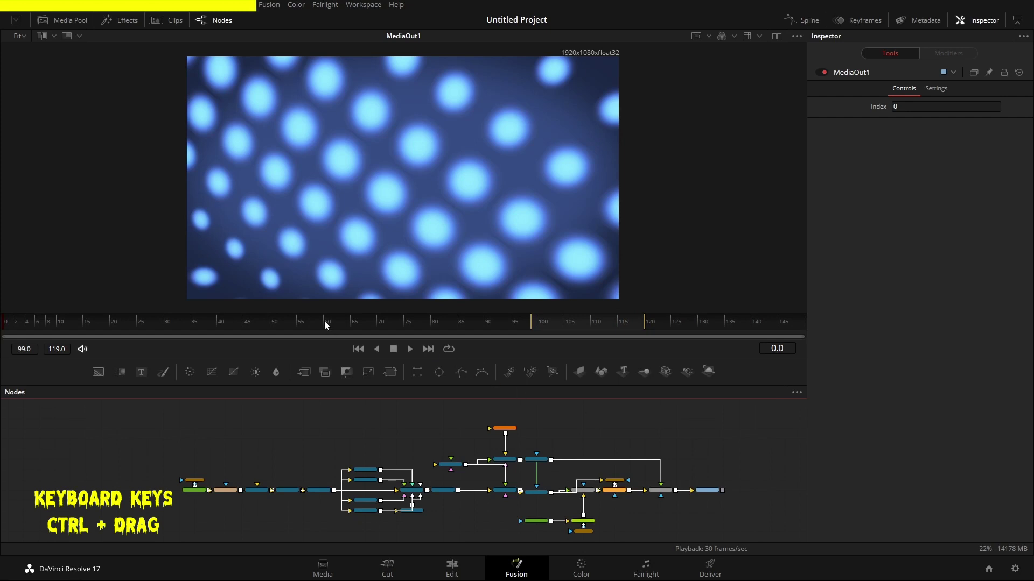
drag(324, 321, 168, 322)
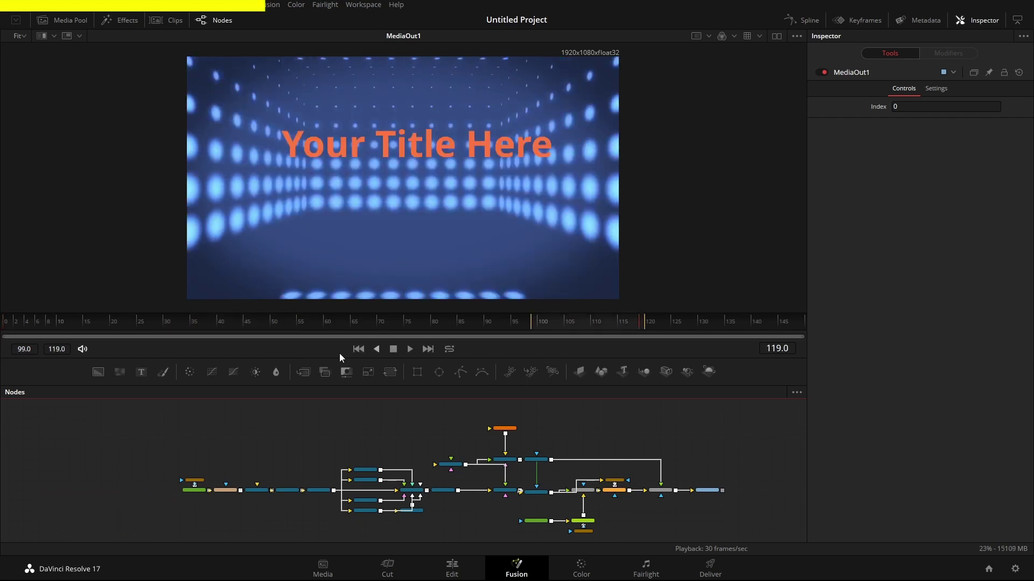
- Enable Auto Proxy for the composition and toggle High Quality off and back on
right_click(521, 345)
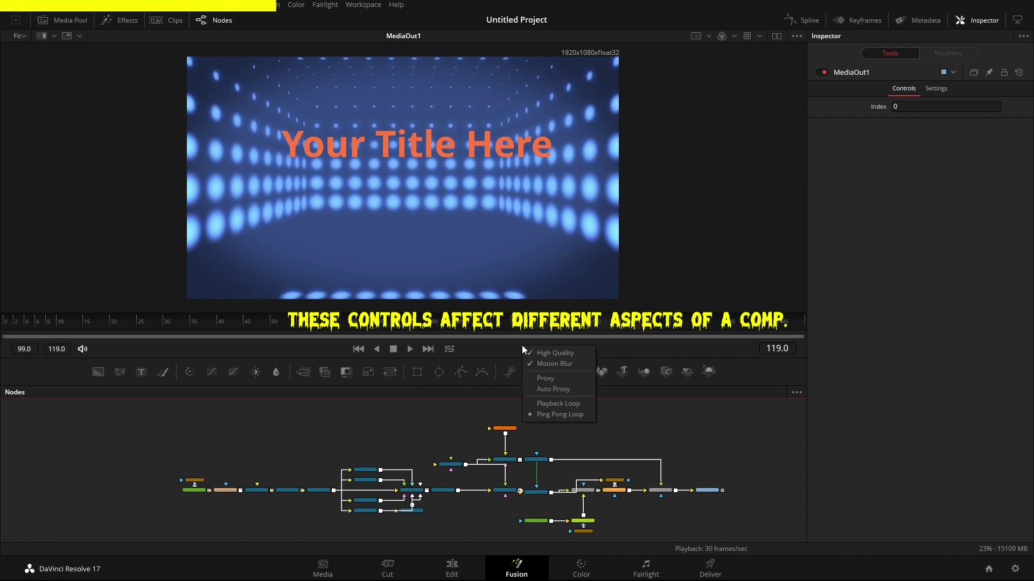
click(542, 389)
right_click(548, 353)
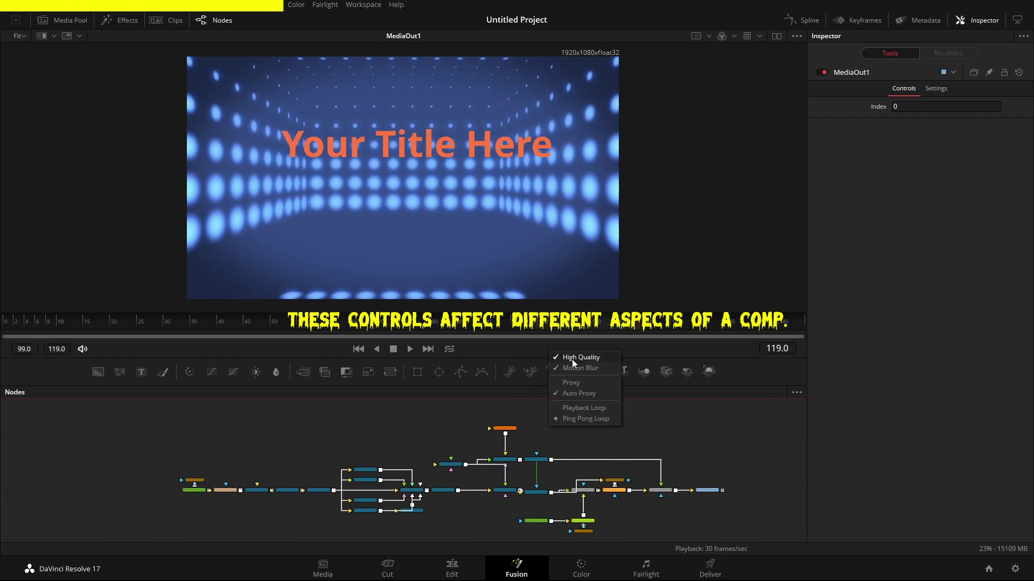
click(571, 360)
right_click(548, 347)
click(572, 359)
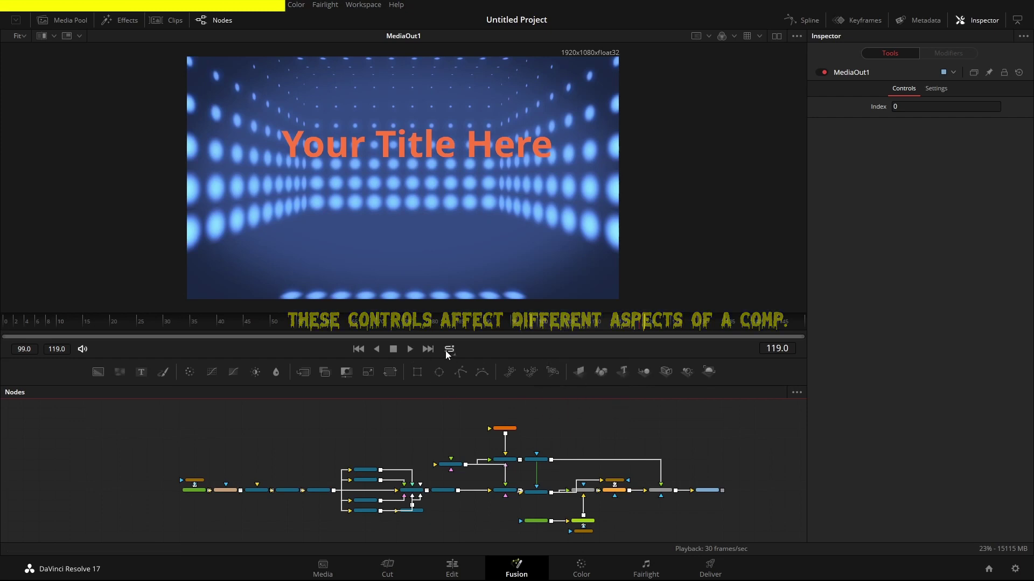
- Play the frame 99–119 range in the standard loop mode and stop playback on its last frame
click(448, 350)
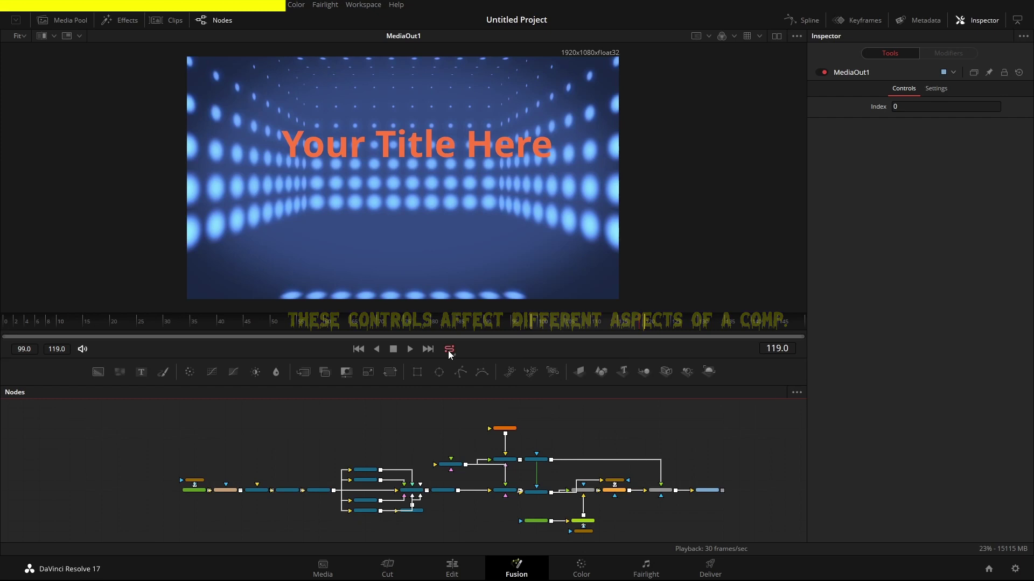
click(534, 323)
click(410, 349)
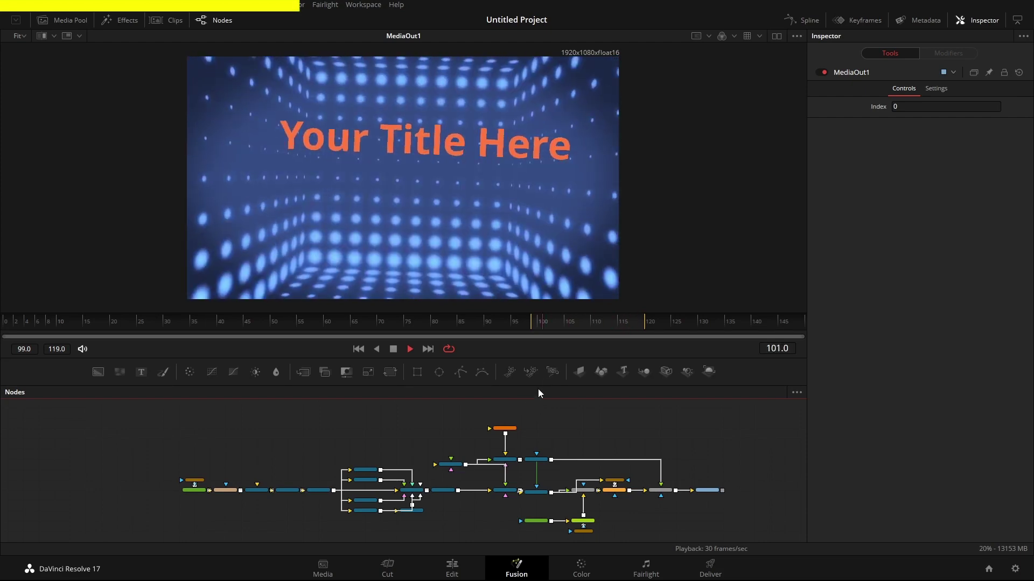
click(428, 349)
click(393, 349)
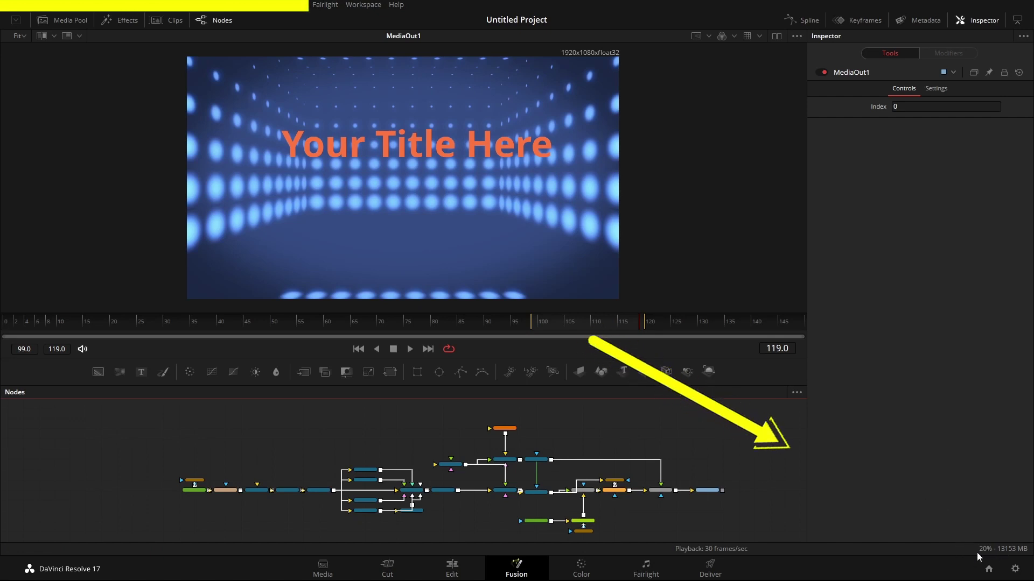
- Purge the composition's memory cache
right_click(1003, 550)
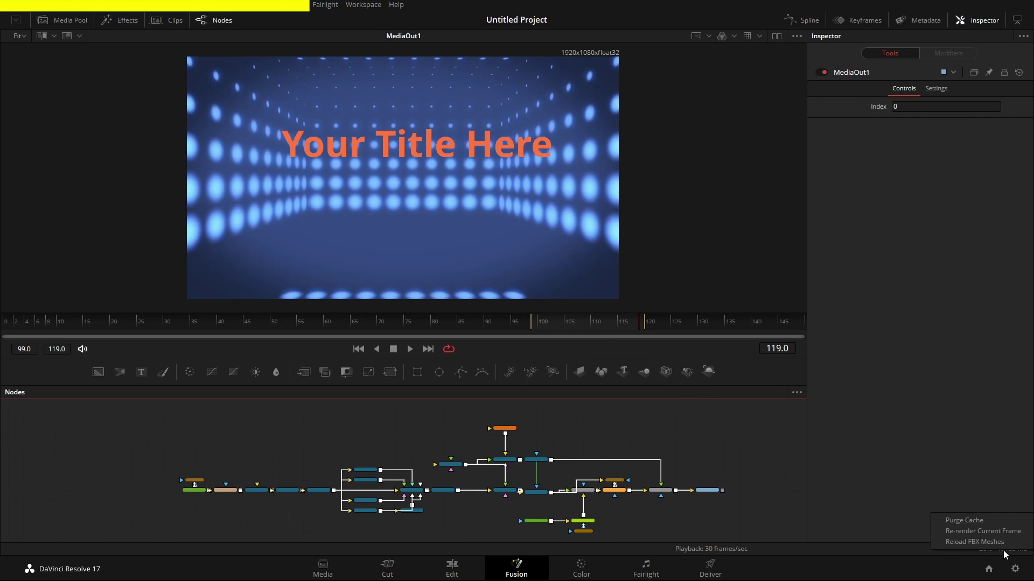
click(963, 521)
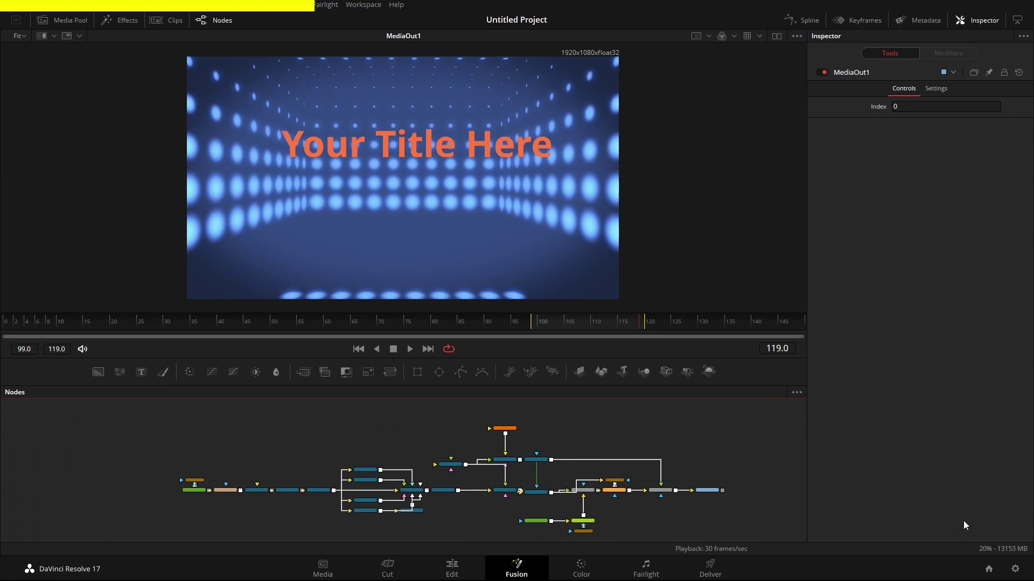
- Examine the memory cache's extended debug options and the General page of the Fusion Settings, cancelling without changes
shift+right_click(996, 549)
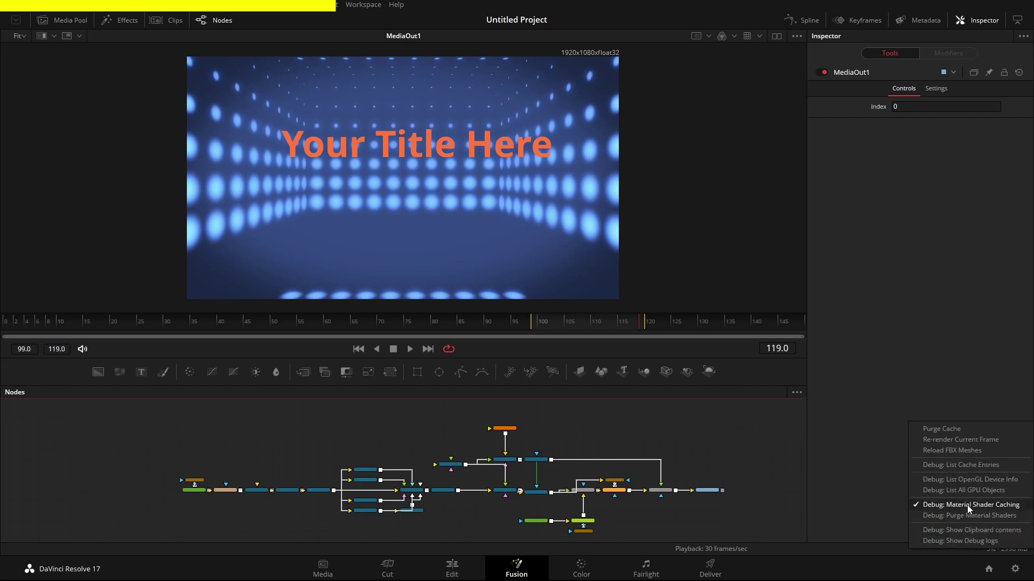
click(892, 547)
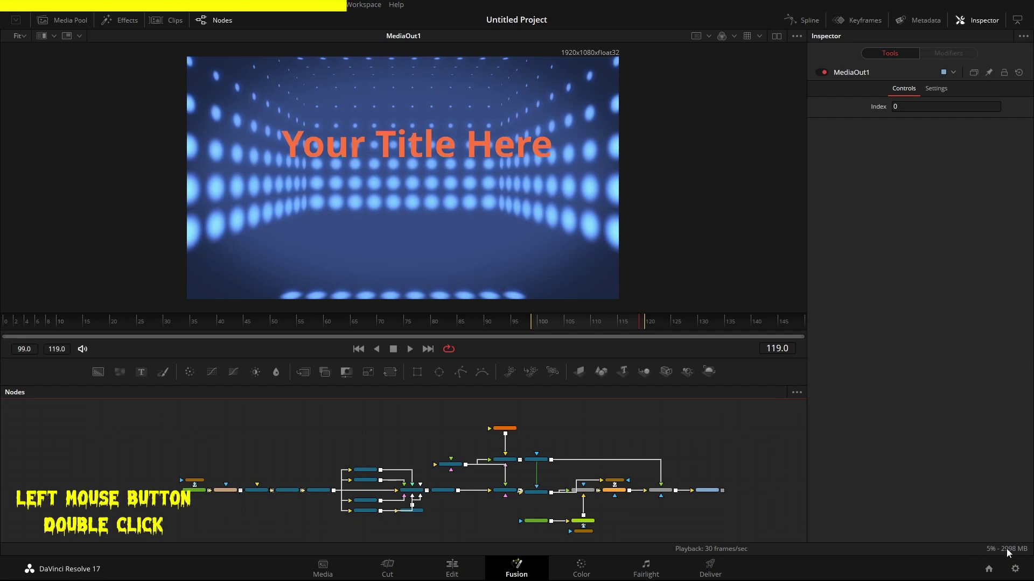
double_click(1006, 550)
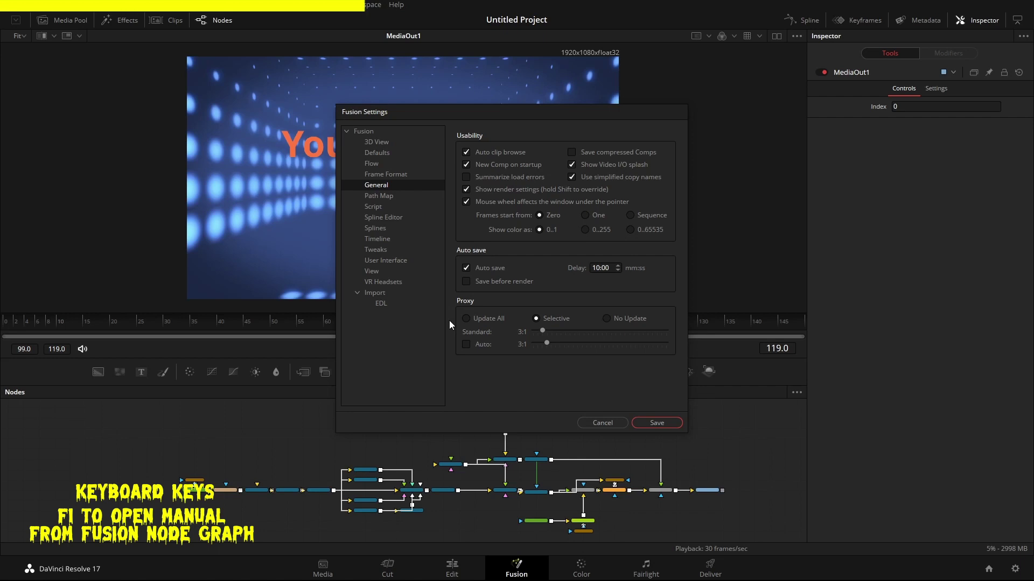
click(625, 423)
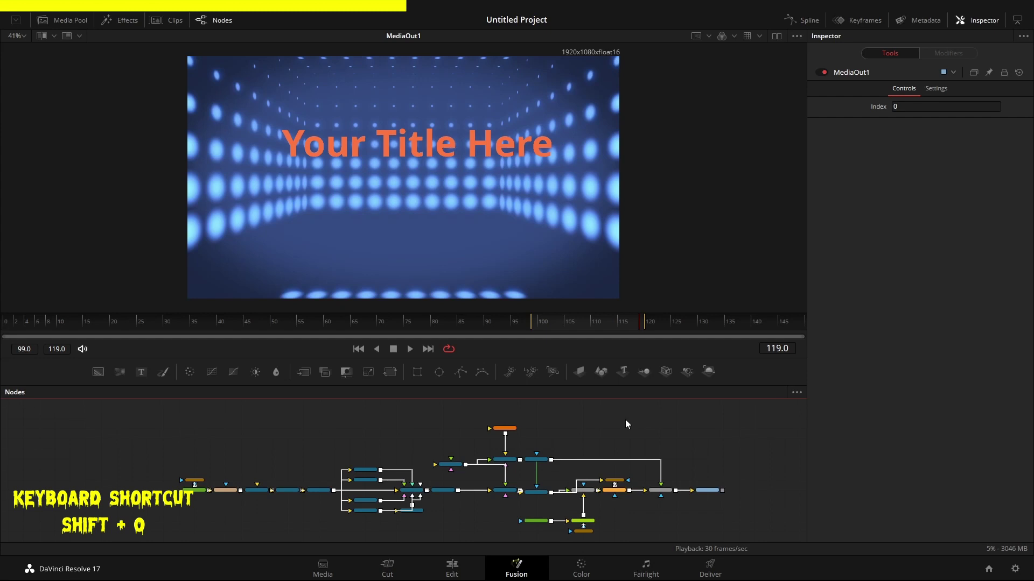
- Run app:CustomizeHotkeys() in the Lua console to view the Hotkey Manager, and close both windows
key(shift+0)
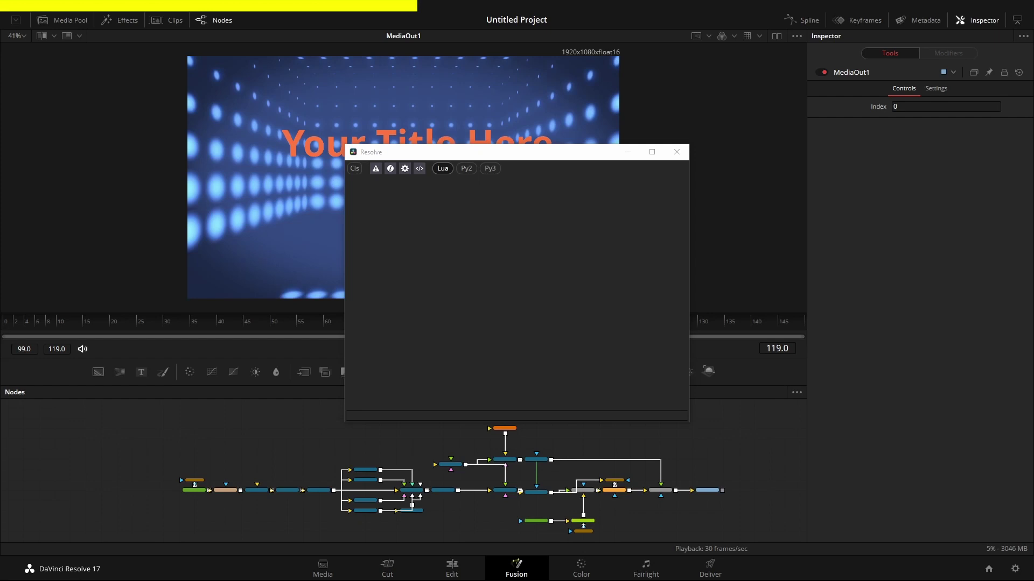
click(451, 418)
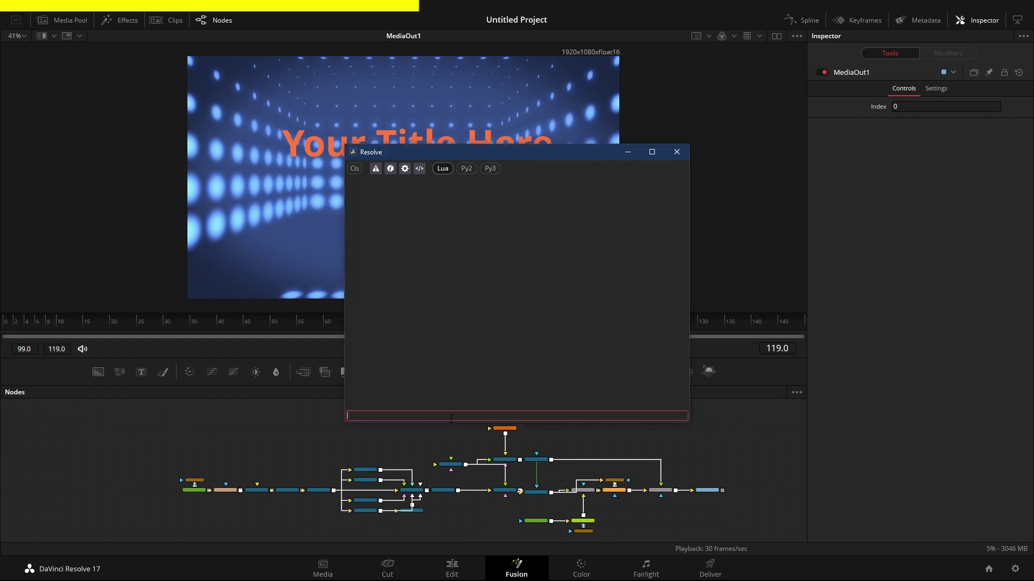
text(app:CustomizeHotkeys())
key(Return)
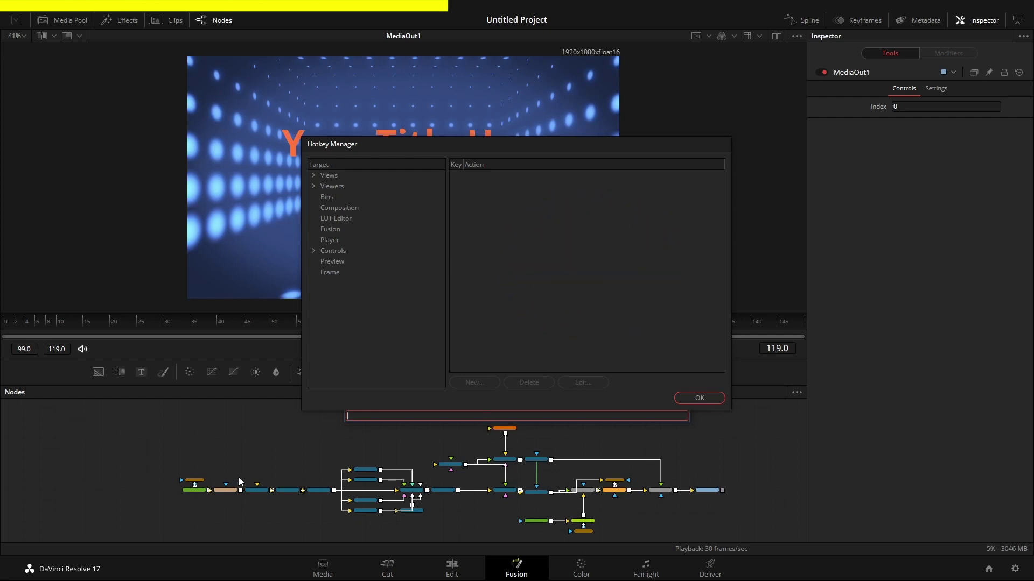
click(346, 443)
click(698, 398)
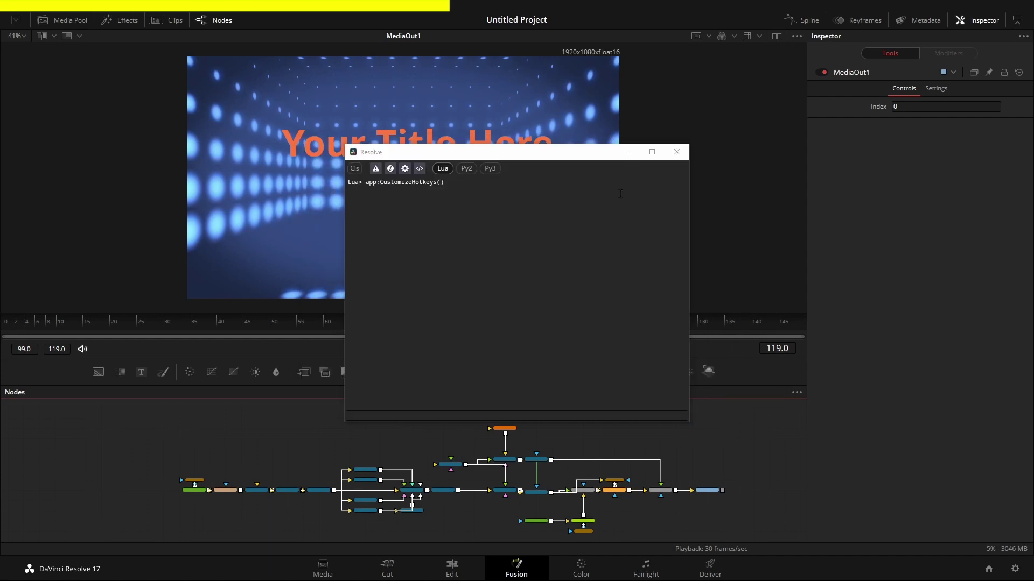
click(681, 154)
- Delete every node in the title composition except MediaOut1
drag(86, 417, 674, 532)
key(Delete)
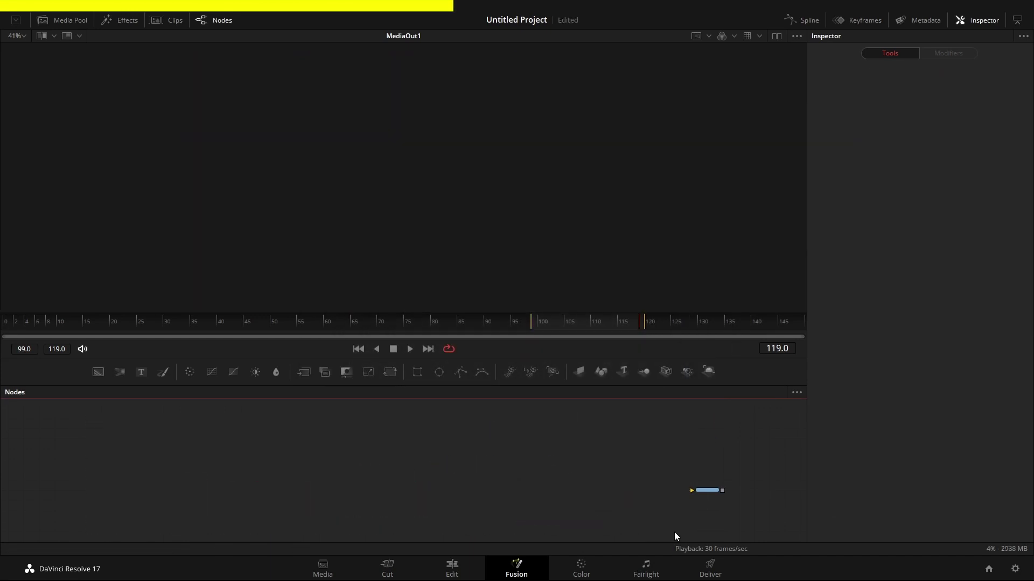
- Enlarge the node graph by shrinking the viewer area, and move MediaOut1 farther right in the graph
mouse_move(733, 442)
mouse_down()
mouse_move(750, 445)
mouse_move(744, 434)
mouse_up()
drag(444, 480, 532, 479)
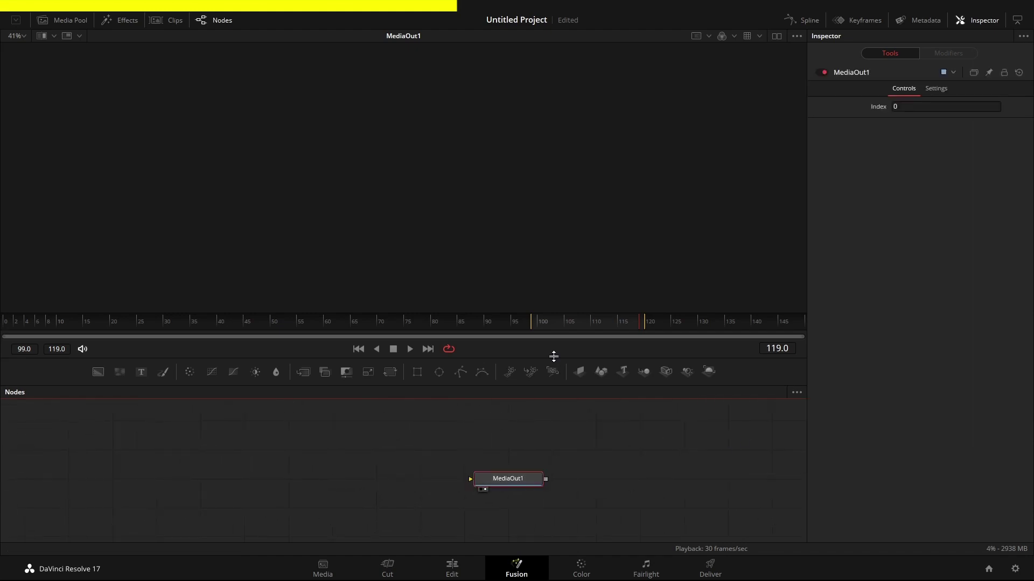
drag(547, 357, 547, 237)
drag(504, 360, 680, 388)
- Reopen the Hotkey Manager by recalling and rerunning app:CustomizeHotkeys() in the console
key(shift+0)
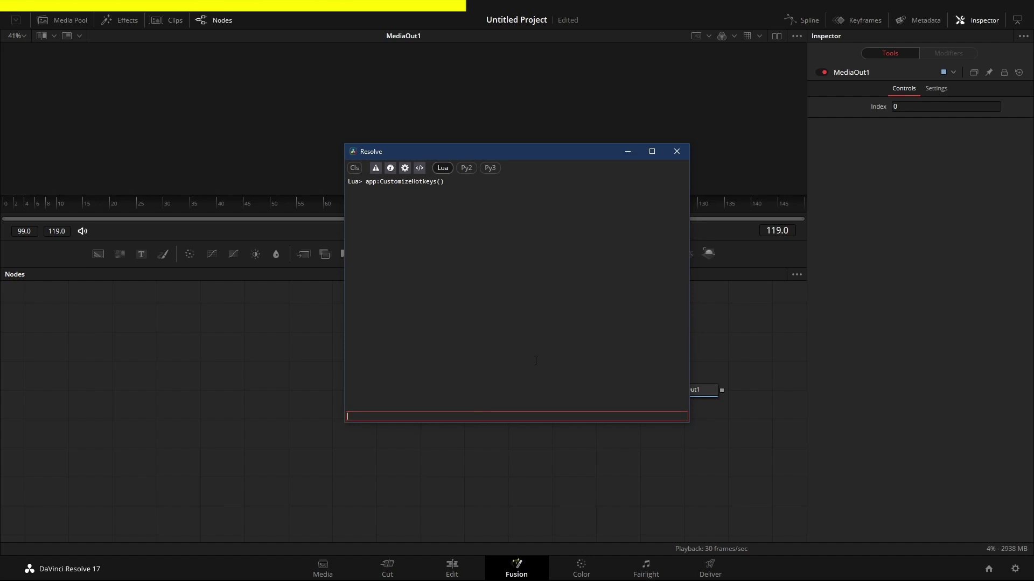
key(Up)
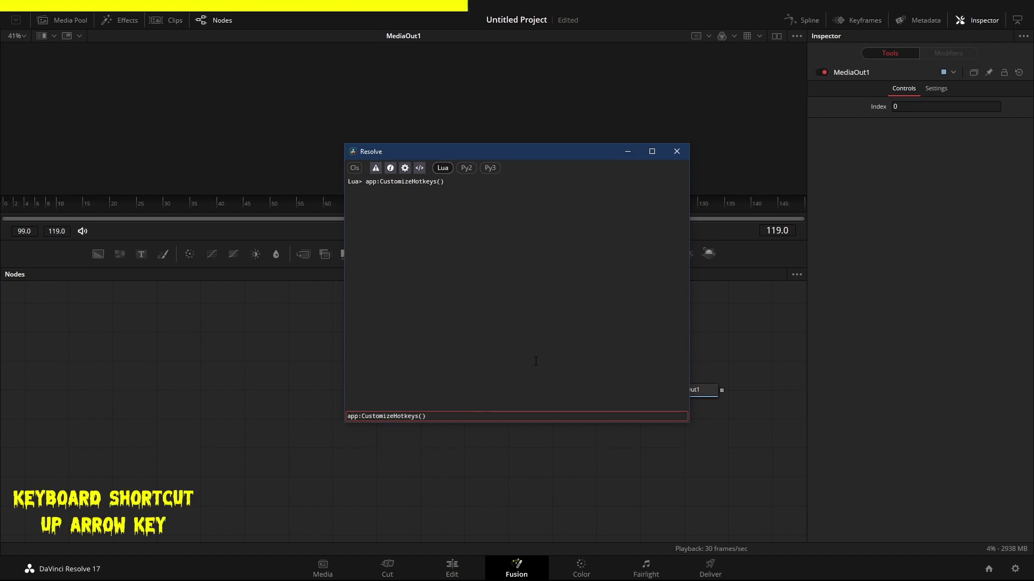
key(Return)
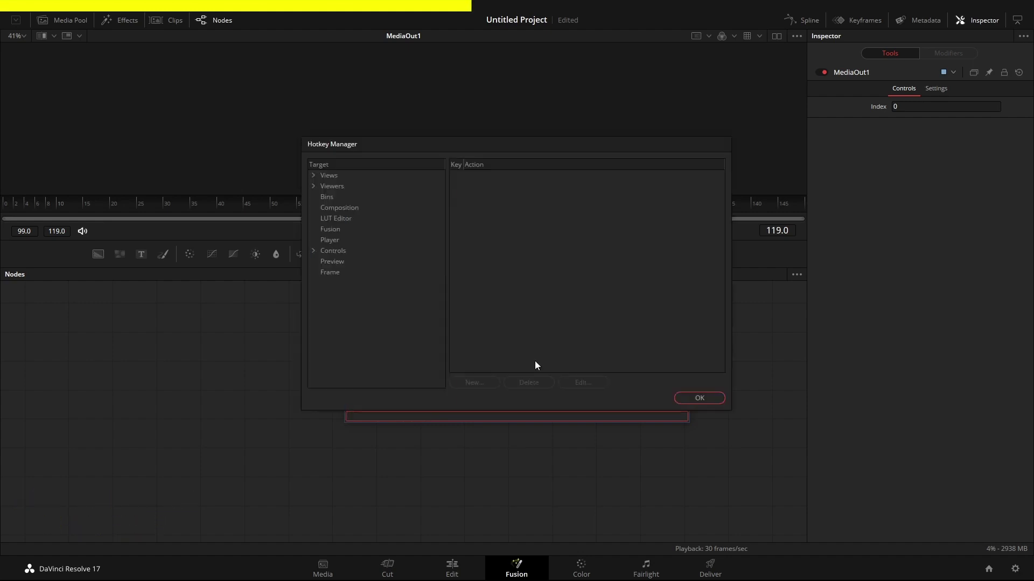
- Select the Flow target under Views in the Hotkey Manager and examine its assigned key combinations and actions
click(314, 177)
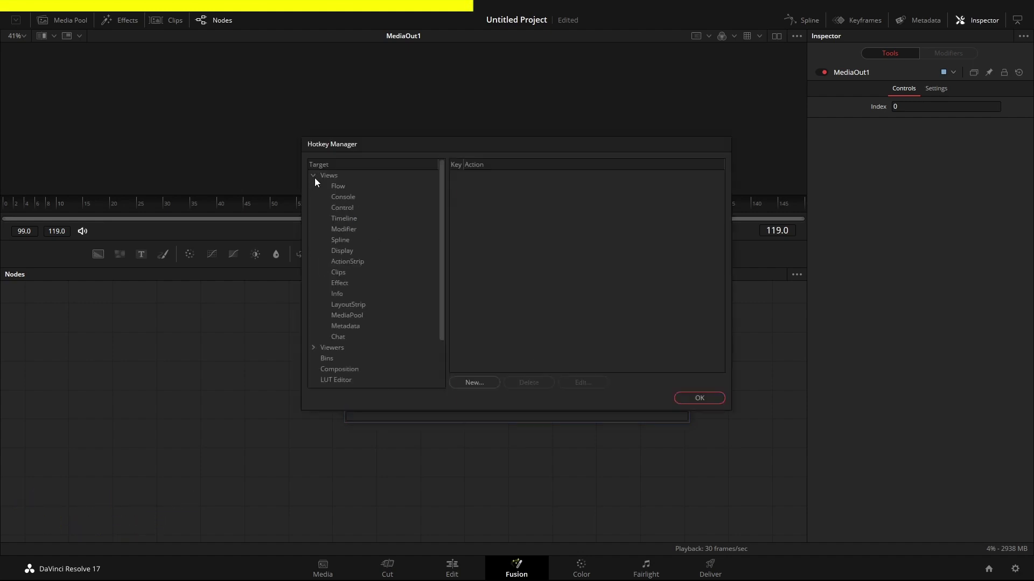
click(336, 185)
double_click(328, 175)
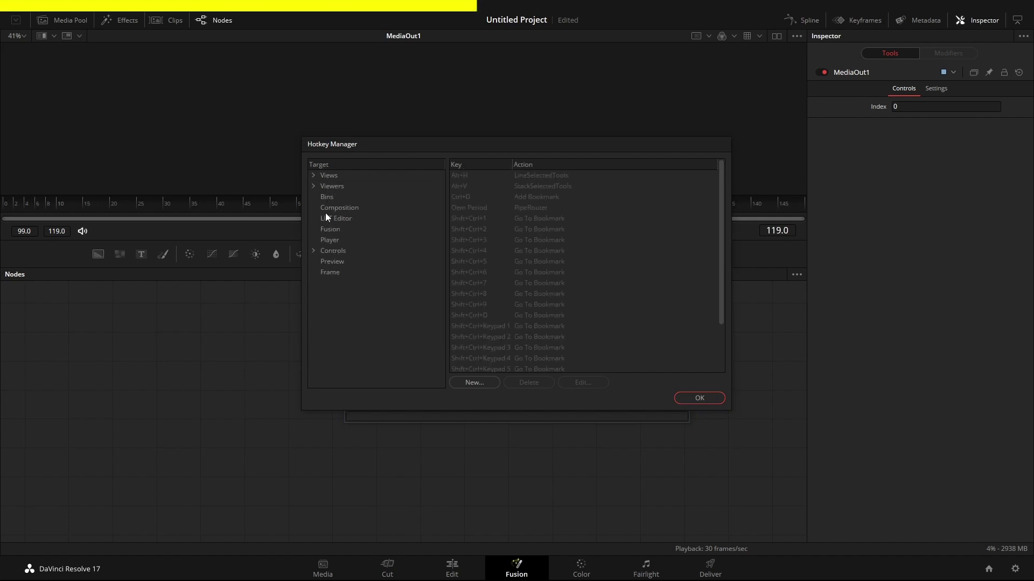
click(314, 176)
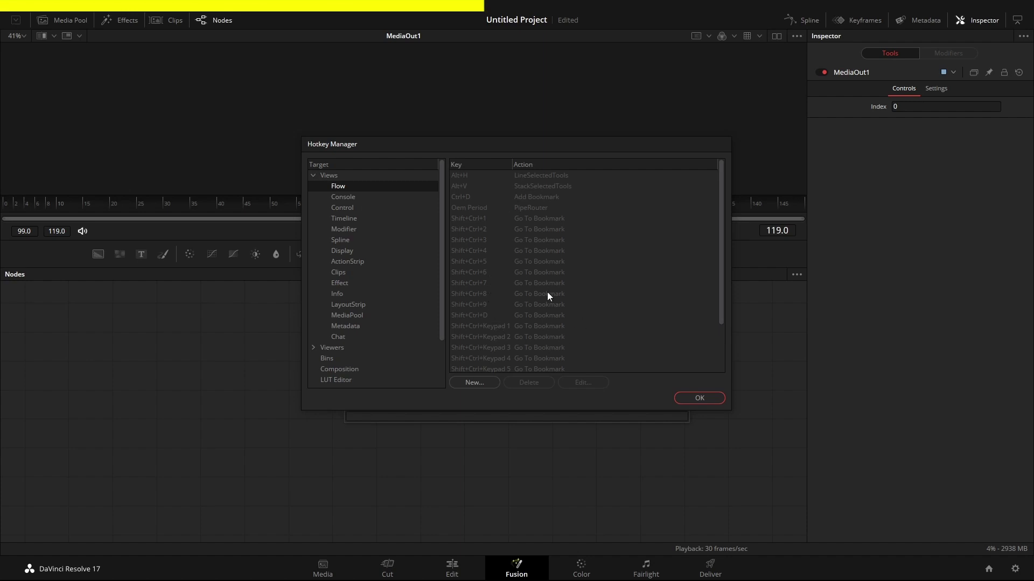
scroll(519, 308, down, 2)
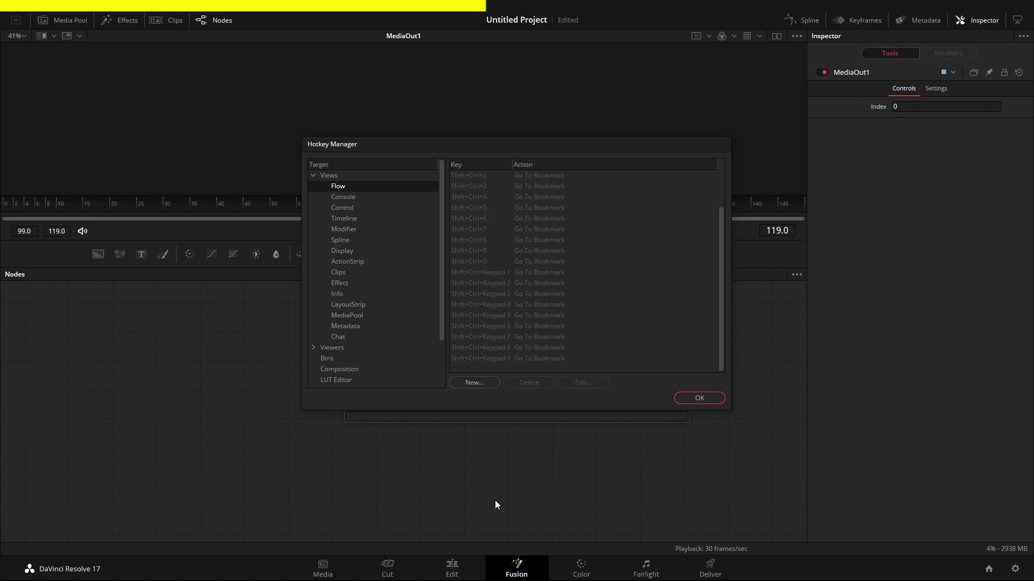
scroll(570, 255, up, 2)
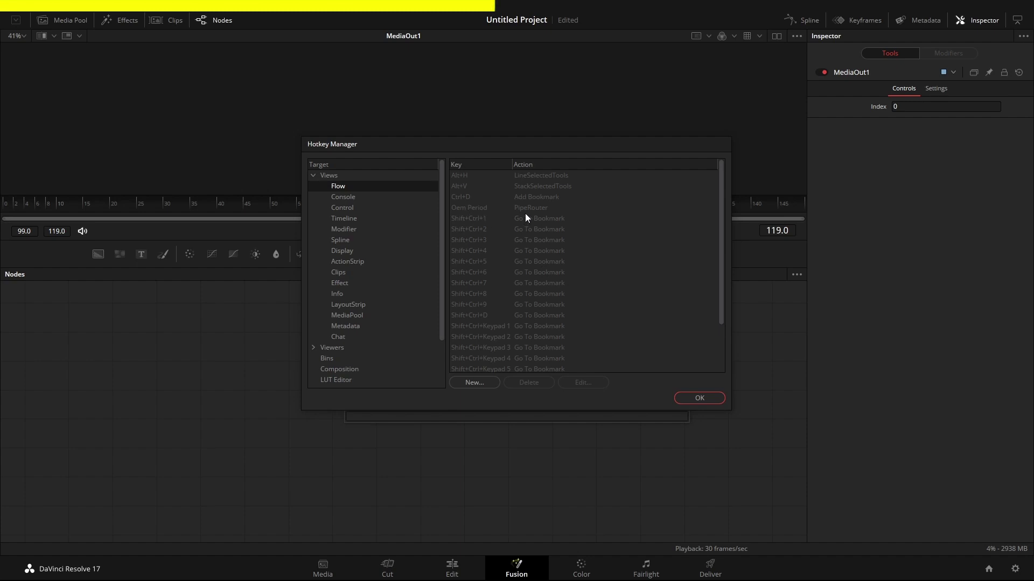
scroll(604, 308, down, 2)
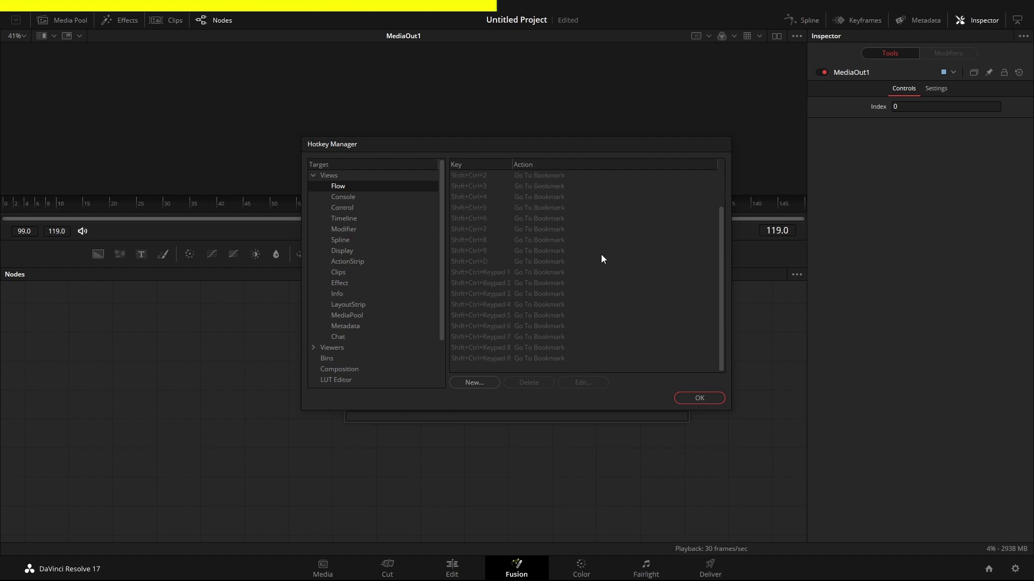
scroll(601, 255, up, 2)
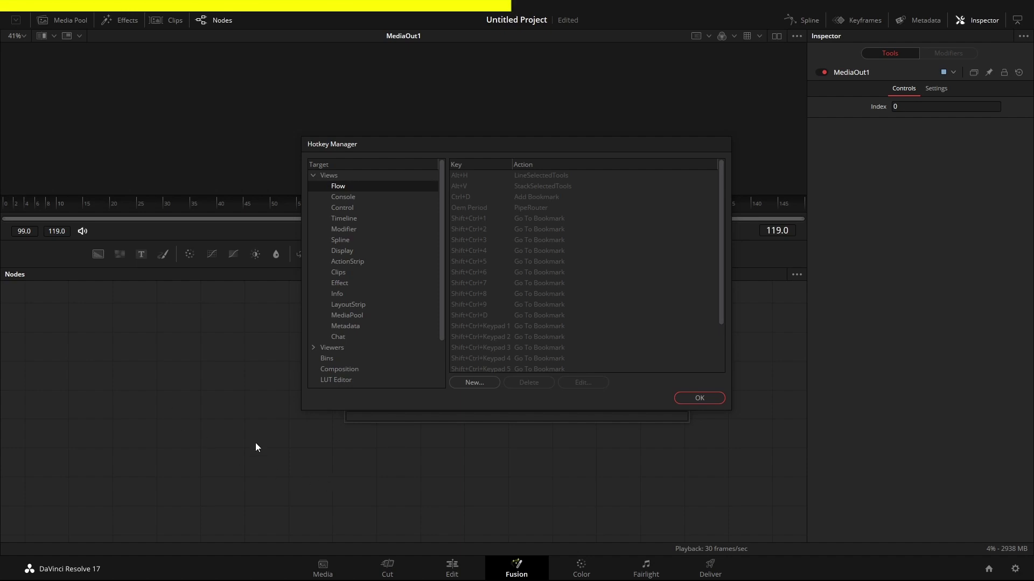
- Create a Flow hotkey Shift+Ctrl+T that adds the Text+ tool from the Generator category
click(470, 383)
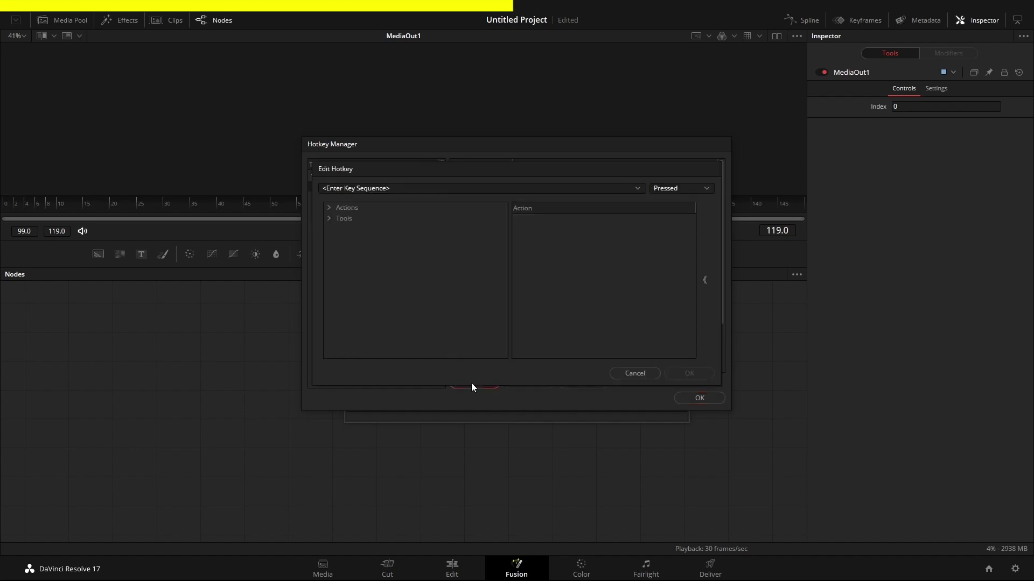
click(408, 188)
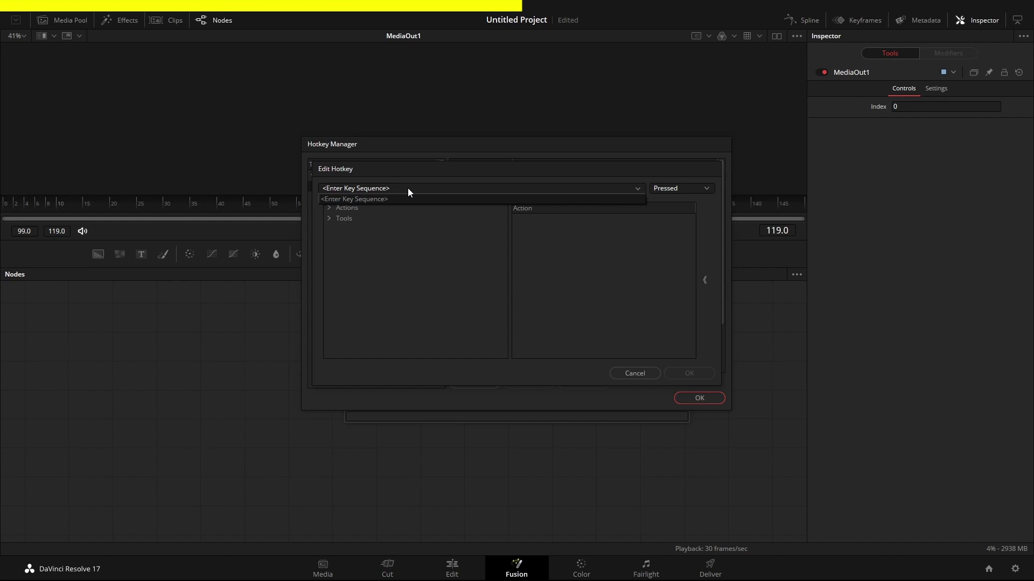
key(ctrl+shift)
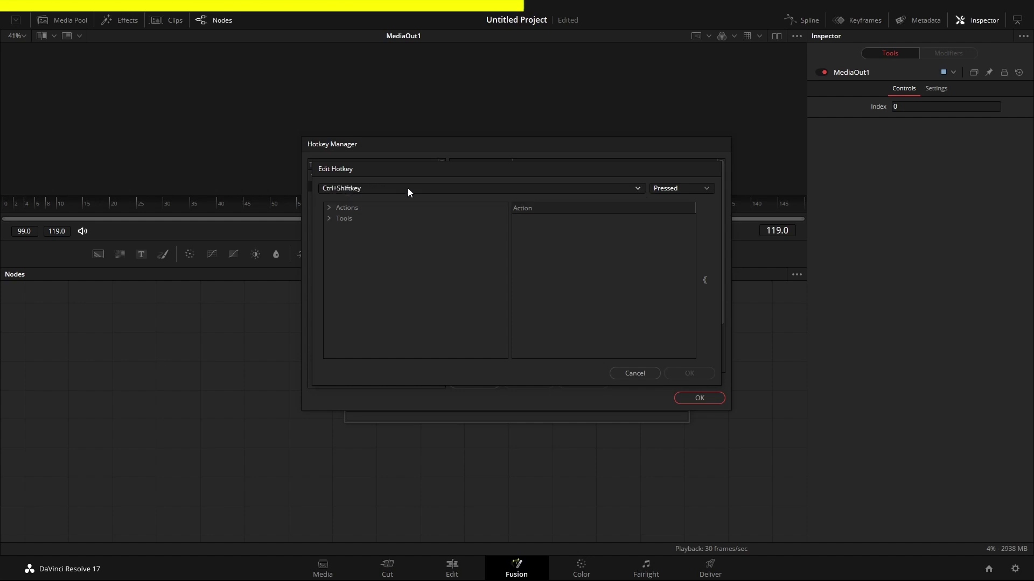
key(ctrl+shift+t)
click(328, 218)
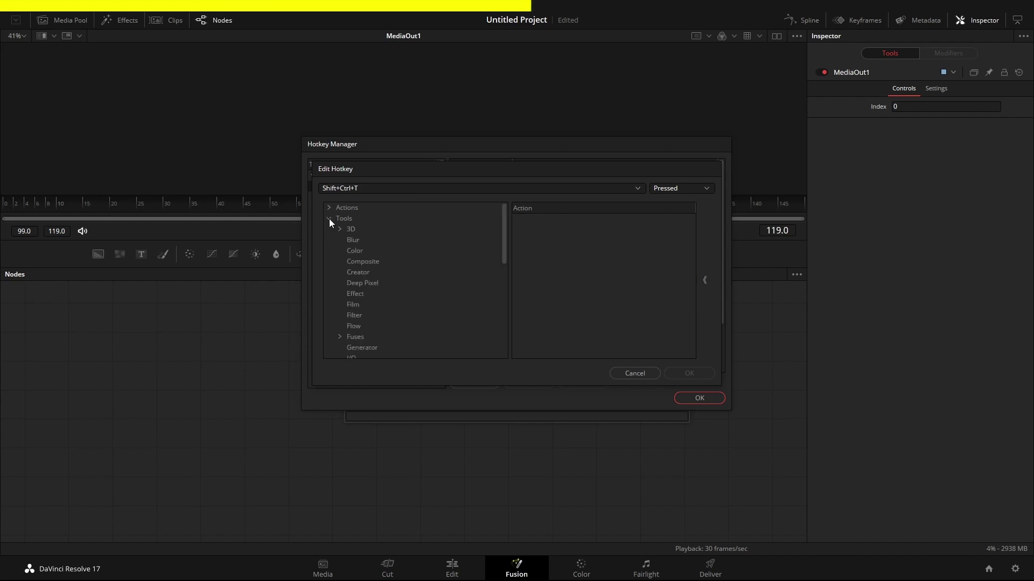
scroll(352, 316, down, 1)
click(352, 315)
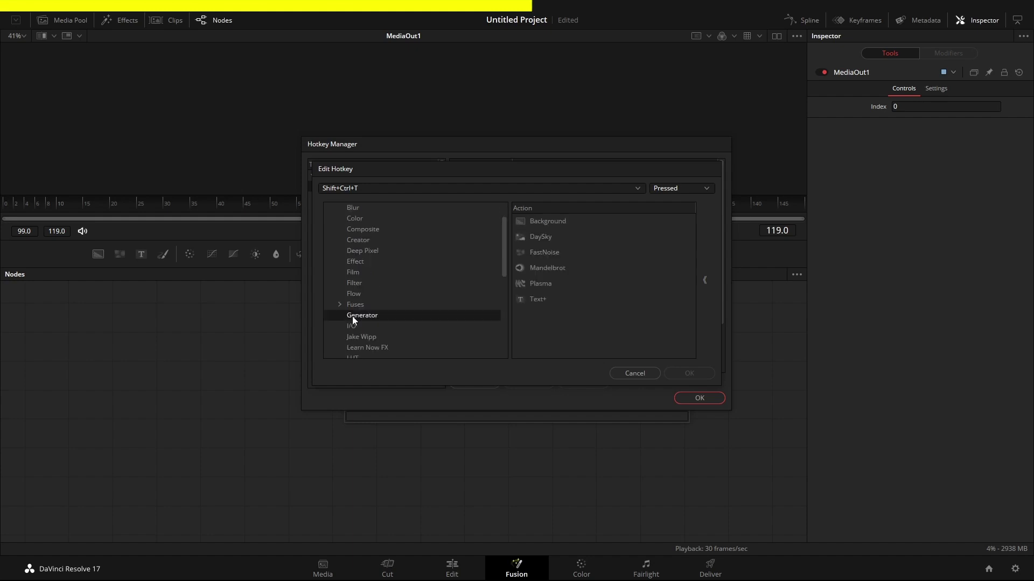
click(531, 300)
click(688, 373)
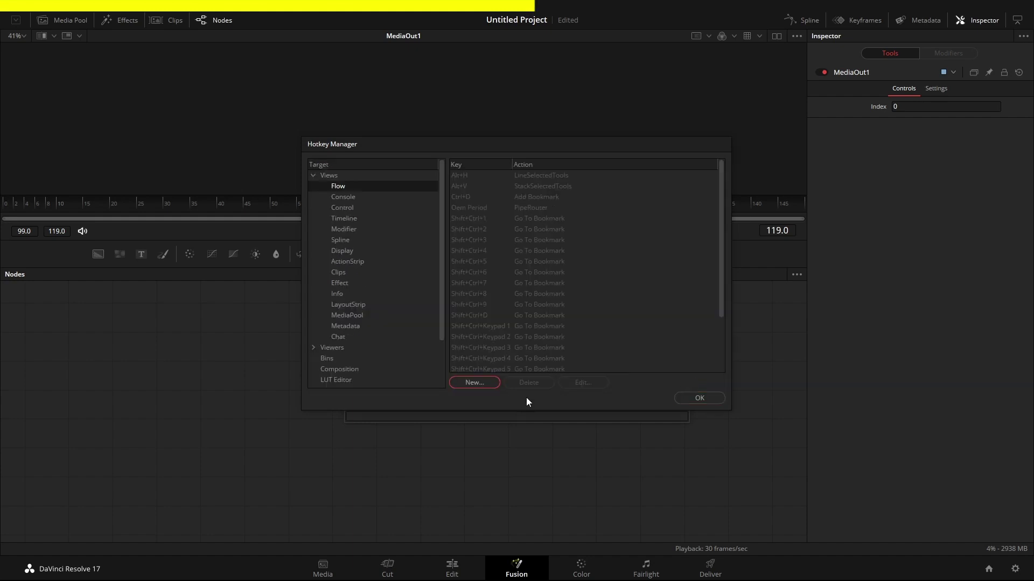
scroll(601, 280, down, 2)
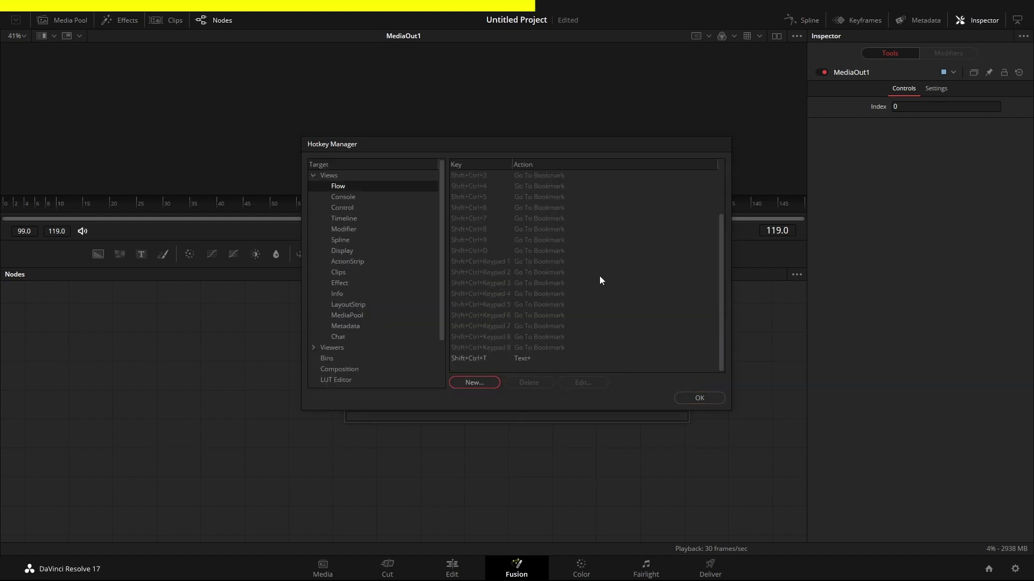
- Create a Flow hotkey Shift+Ctrl+B that adds the Background tool from the Generator category
click(474, 382)
click(406, 189)
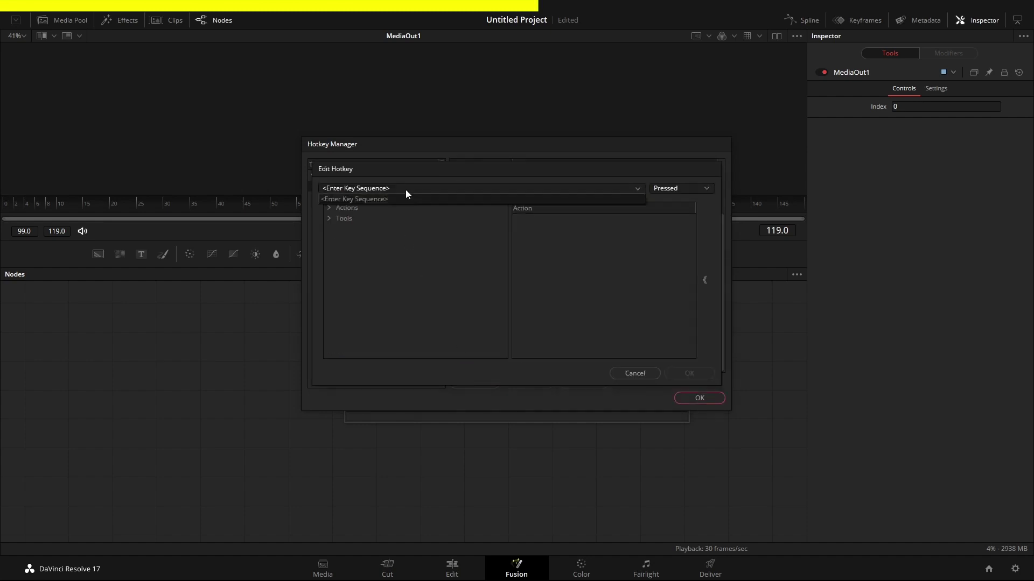
key(shift+ctrl)
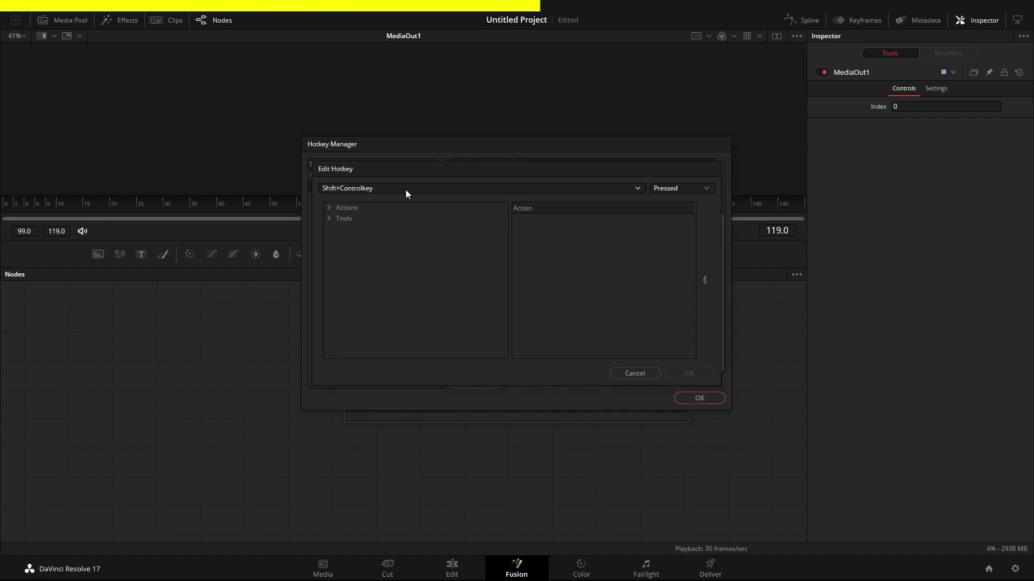
key(shift+ctrl+b)
click(329, 218)
click(353, 347)
click(540, 222)
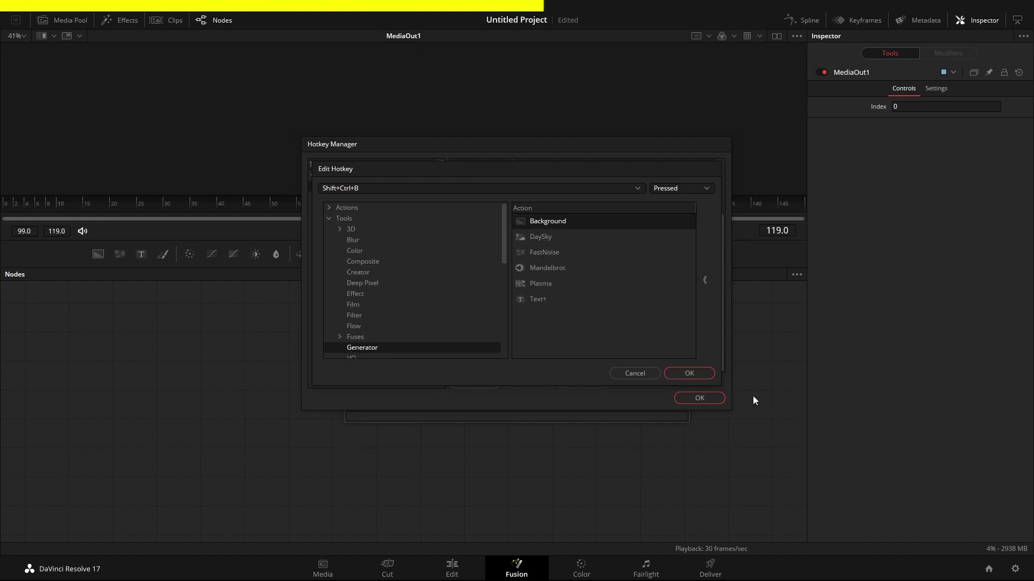
click(689, 373)
- Create a Flow hotkey Shift+Ctrl+D that adds the Dissolve tool from the Composite category
click(474, 382)
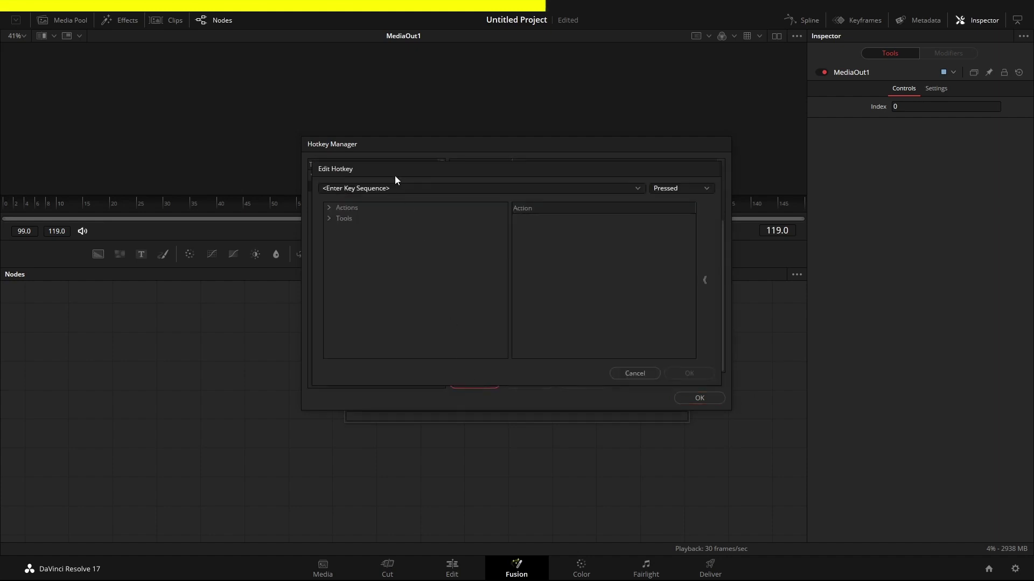
key(shift)
key(shift+ctrl)
key(shift+ctrl+d)
click(330, 217)
click(349, 263)
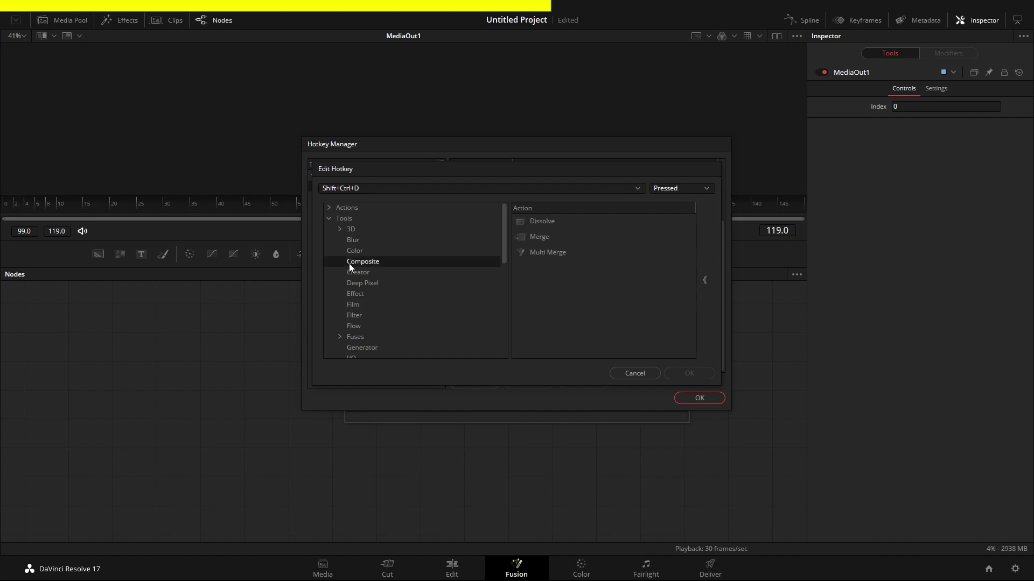
click(528, 225)
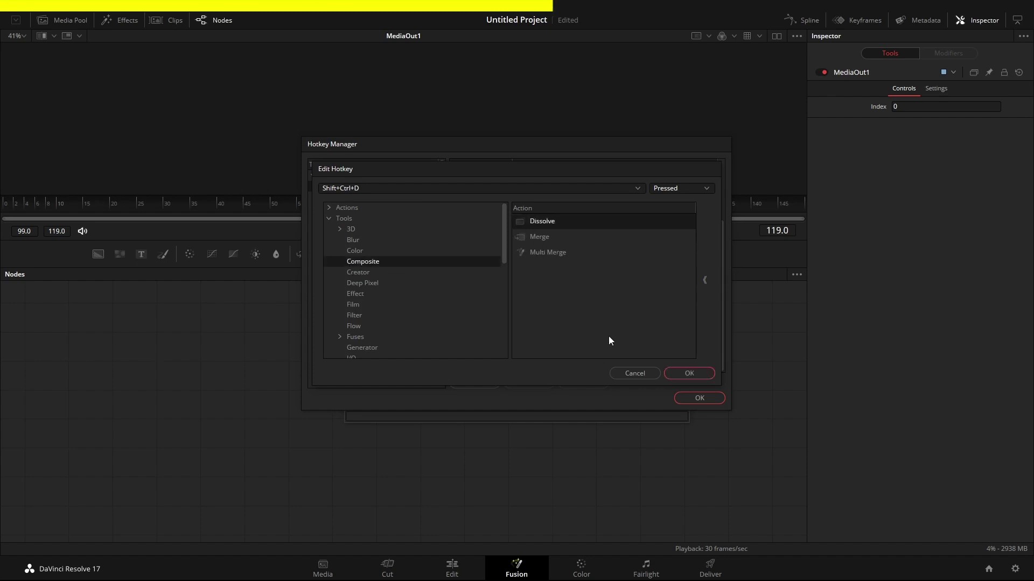
click(690, 373)
- Create a Flow hotkey Shift+Ctrl+M for the Merge tool in the Composite category, and close the Hotkey Manager and console
click(473, 382)
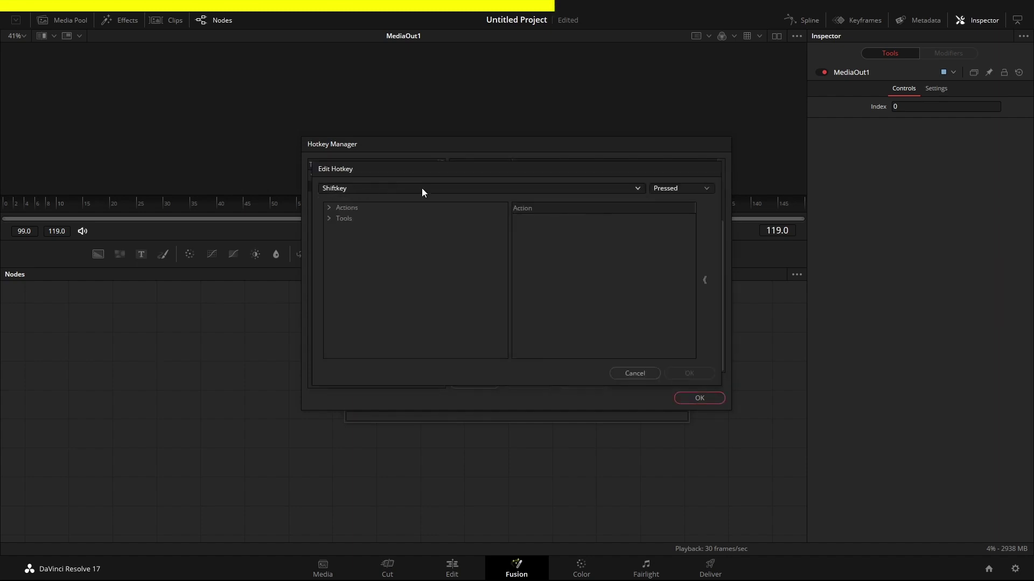
key(ctrl+shift+m)
click(329, 218)
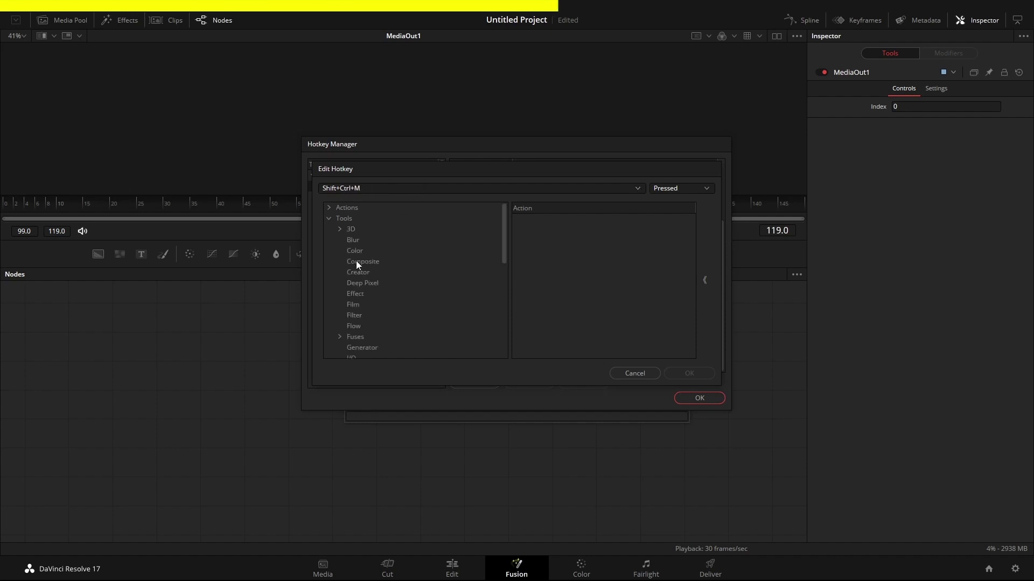
click(356, 261)
click(538, 237)
click(714, 377)
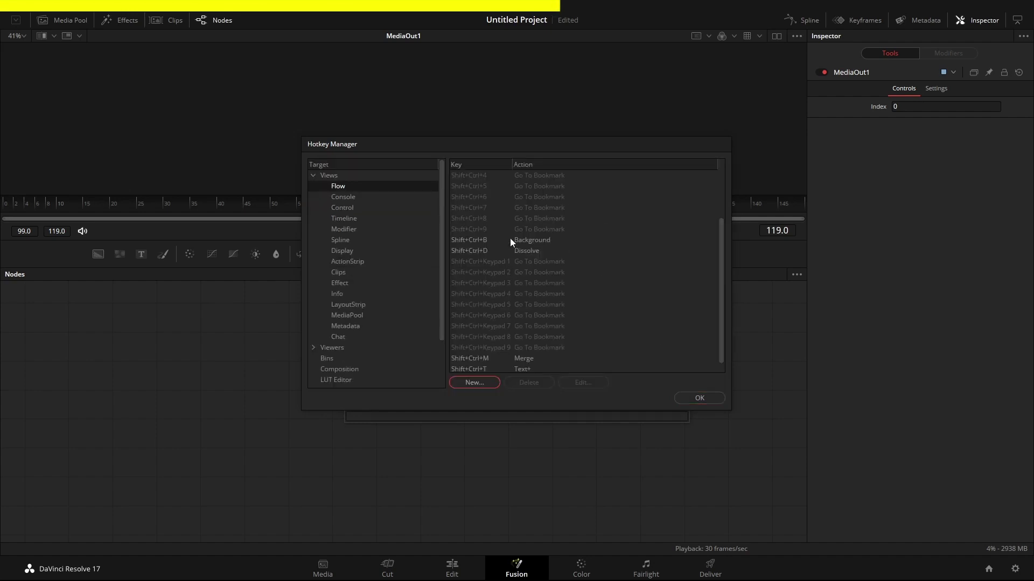
click(703, 398)
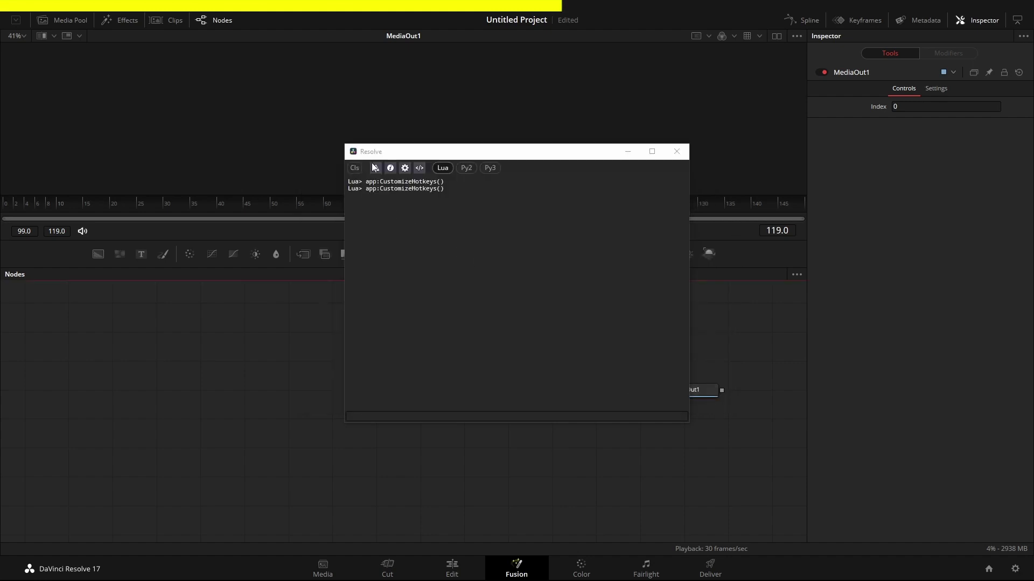
click(677, 153)
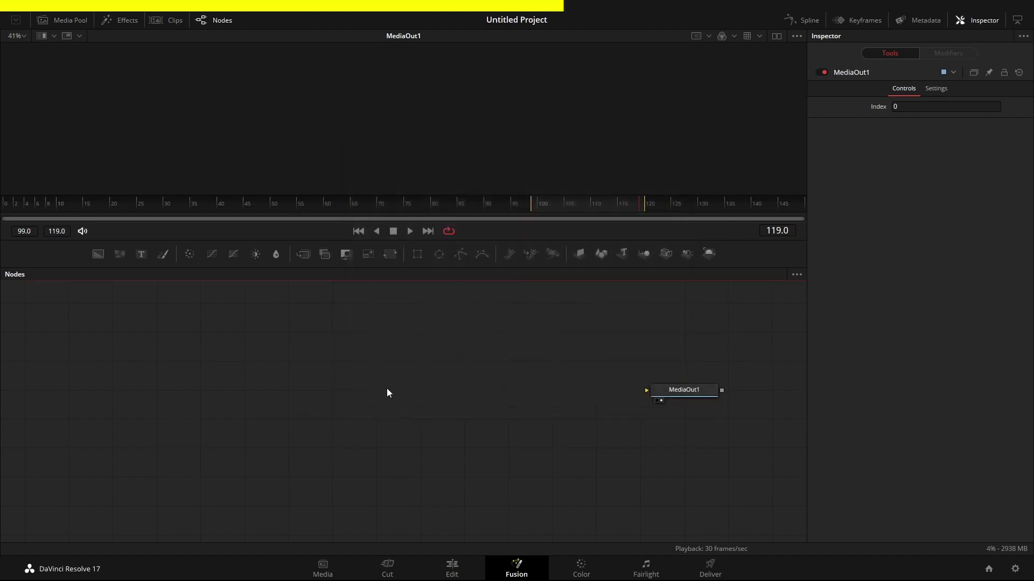
- Test the custom hotkeys by adding Text+, Merge, Background and Dissolve nodes to the graph, and delete all the added nodes
key(ctrl+shift+t)
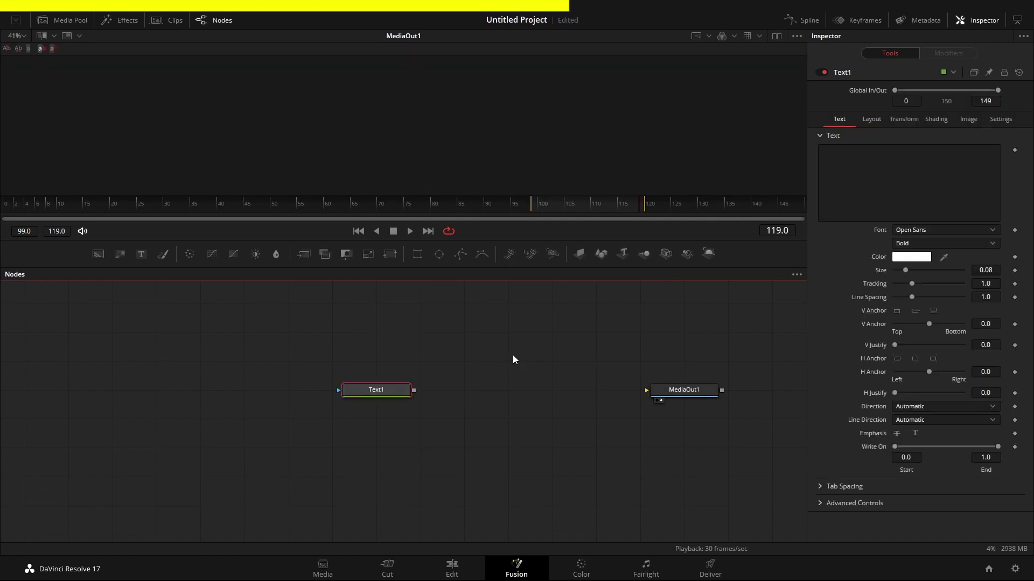
key(ctrl+shift+m)
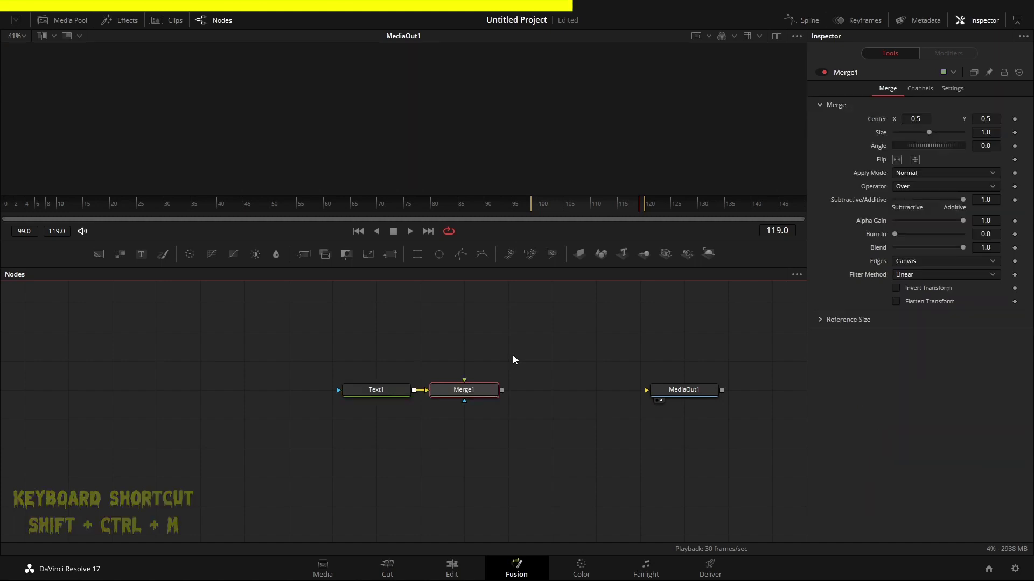
key(ctrl+shift+b)
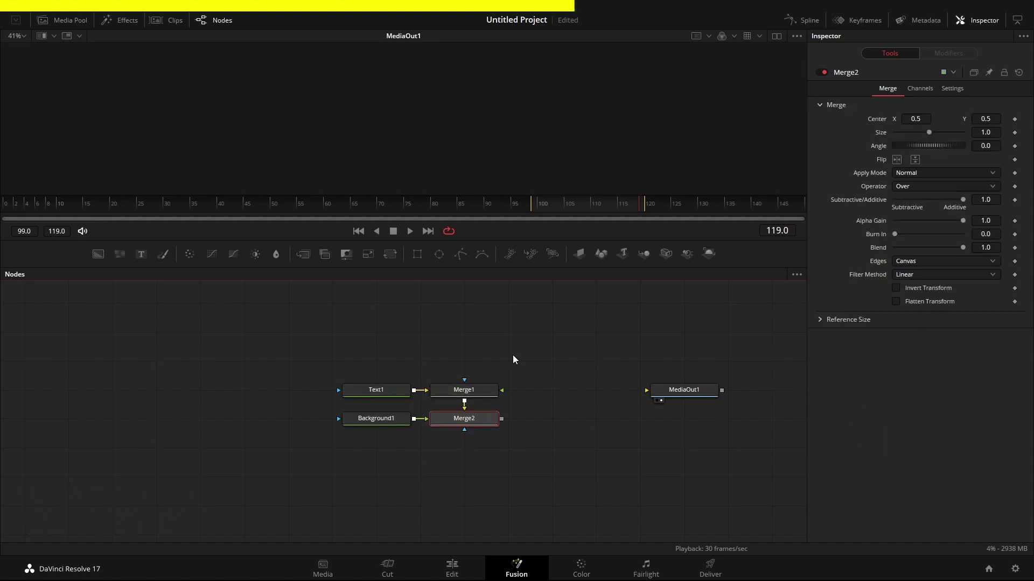
key(ctrl+shift+d)
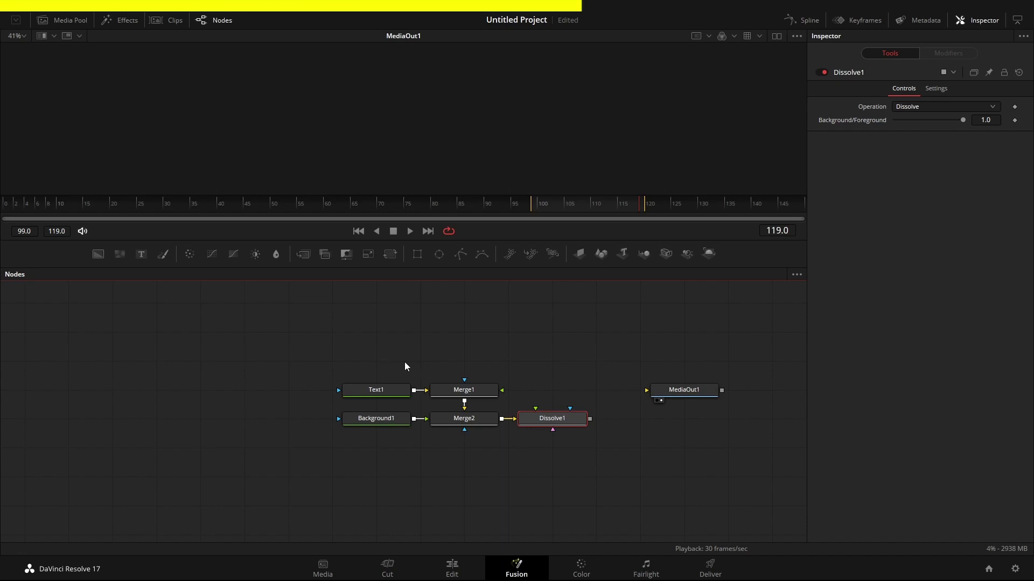
drag(307, 361, 608, 479)
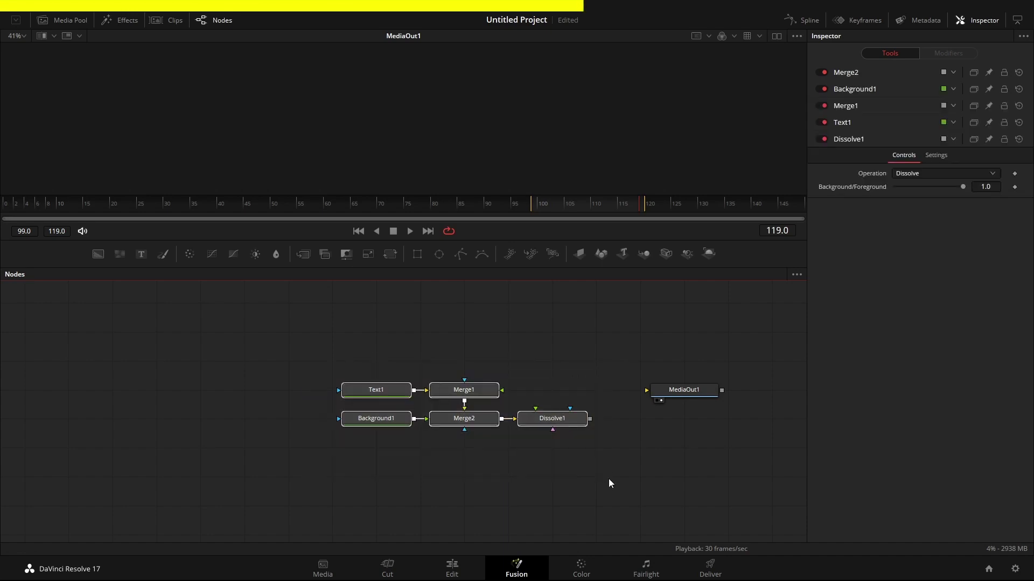
key(Delete)
- Reopen the Hotkey Manager by rerunning app:CustomizeHotkeys() in the console, and show the hotkeys of the Flow target under Views
key(ctrl+shift+c)
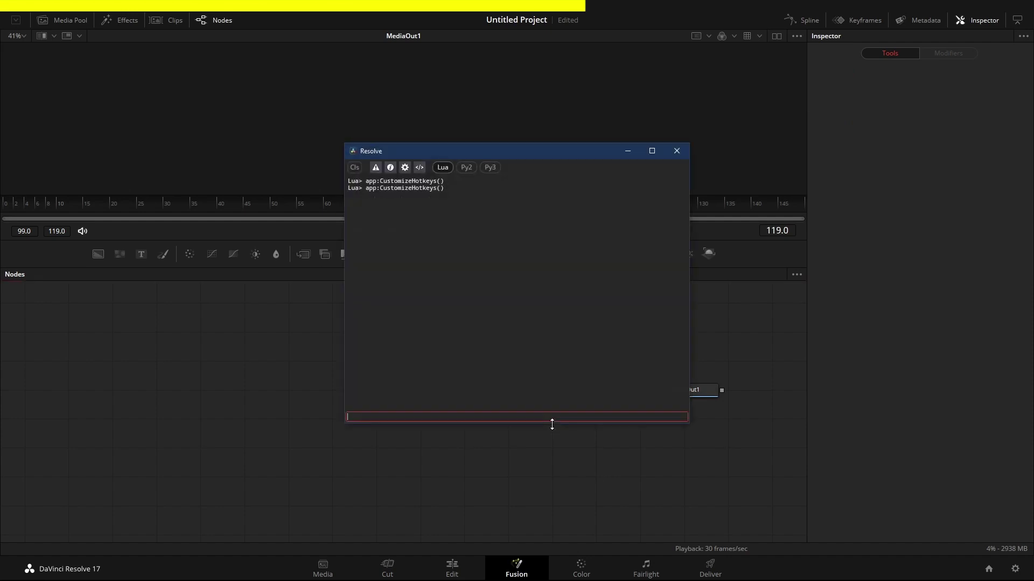
key(Up)
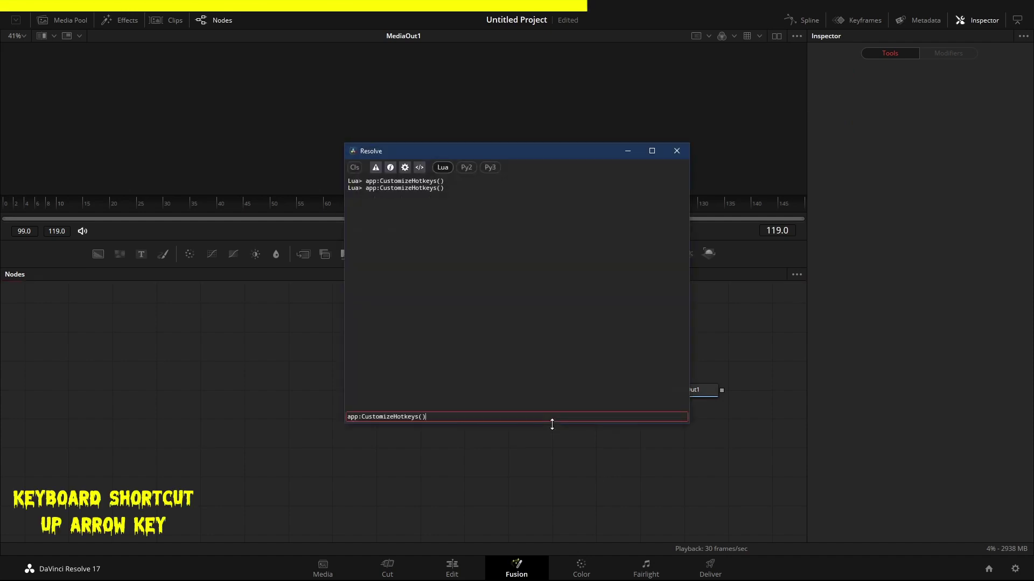
key(Return)
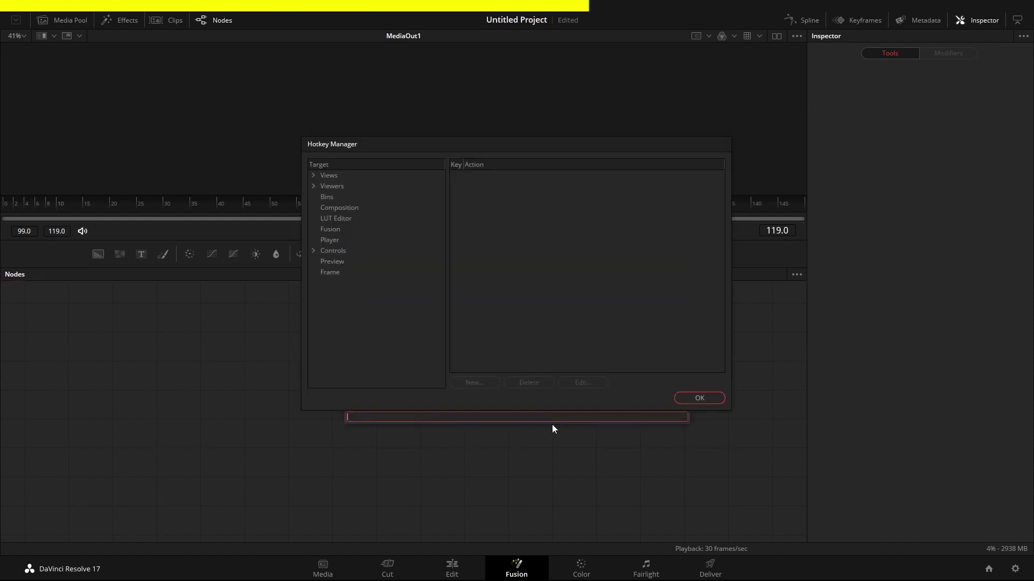
double_click(325, 175)
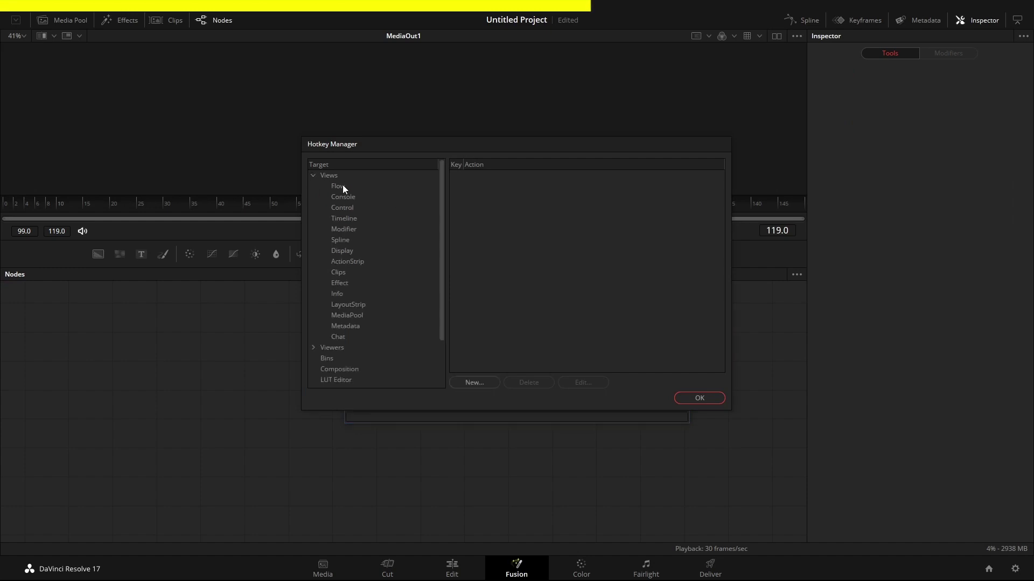
click(342, 186)
scroll(653, 259, down, 3)
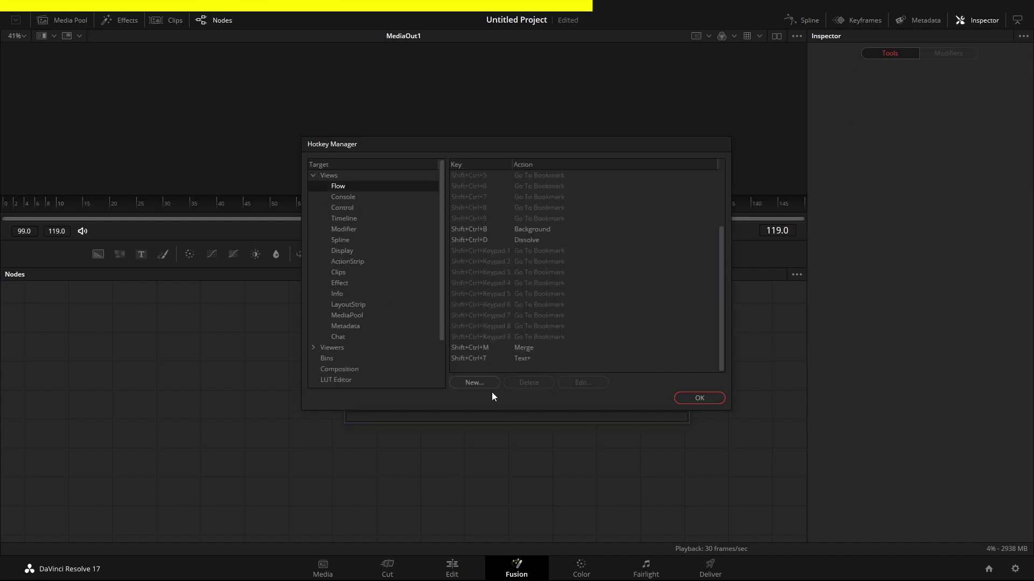
- Create a Flow hotkey Shift+Ctrl+R for the responsive tool in the Macros category, and close the Hotkey Manager and console
click(475, 382)
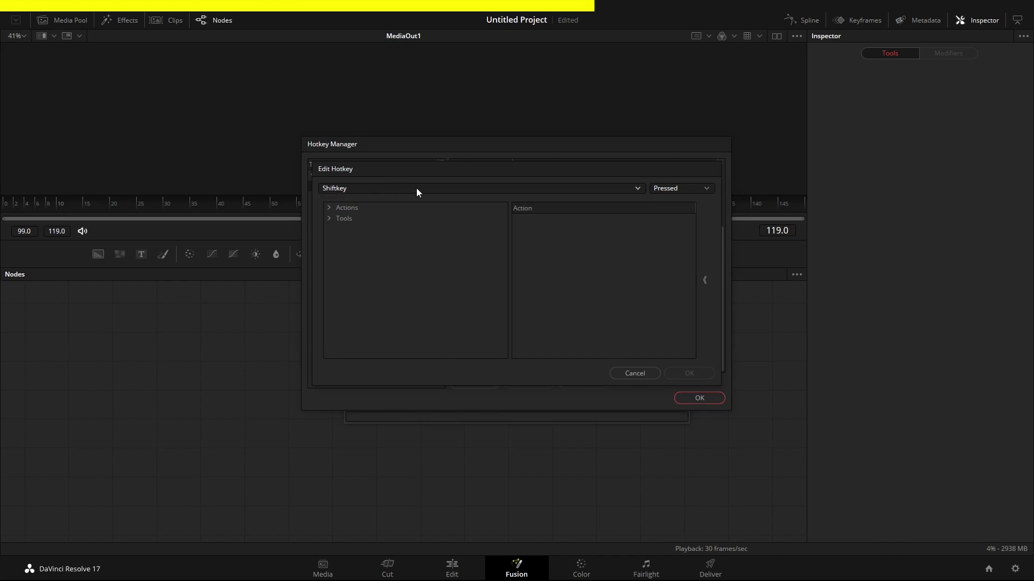
key(ctrl+shift+r)
click(330, 218)
scroll(337, 249, down, 5)
scroll(338, 250, up, 1)
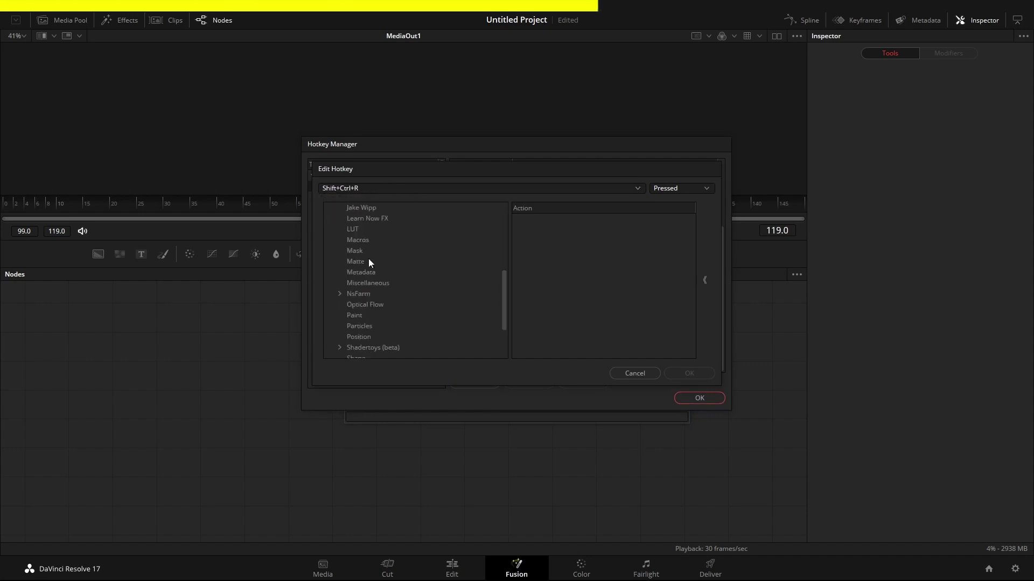
click(358, 240)
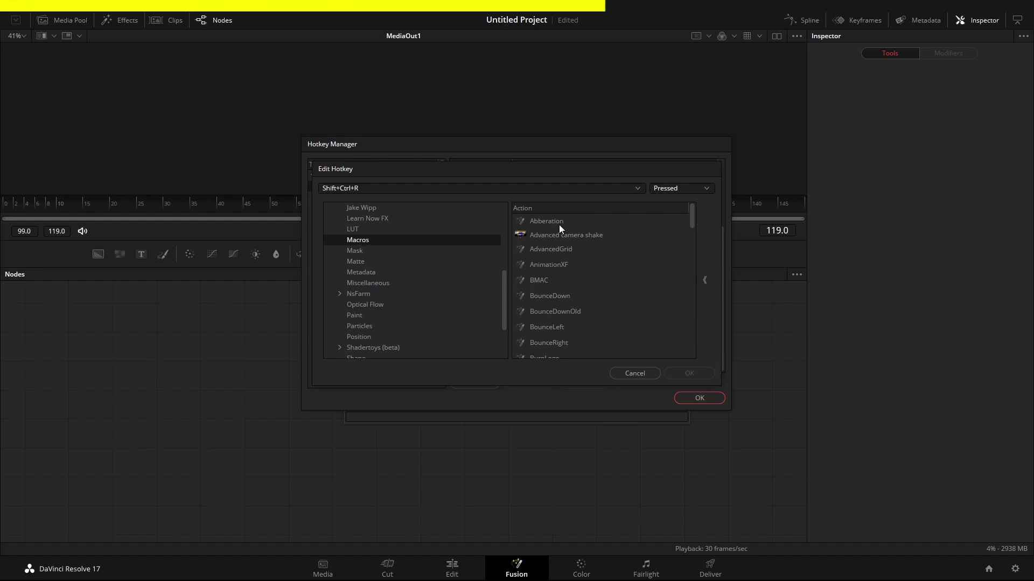
scroll(589, 268, down, 15)
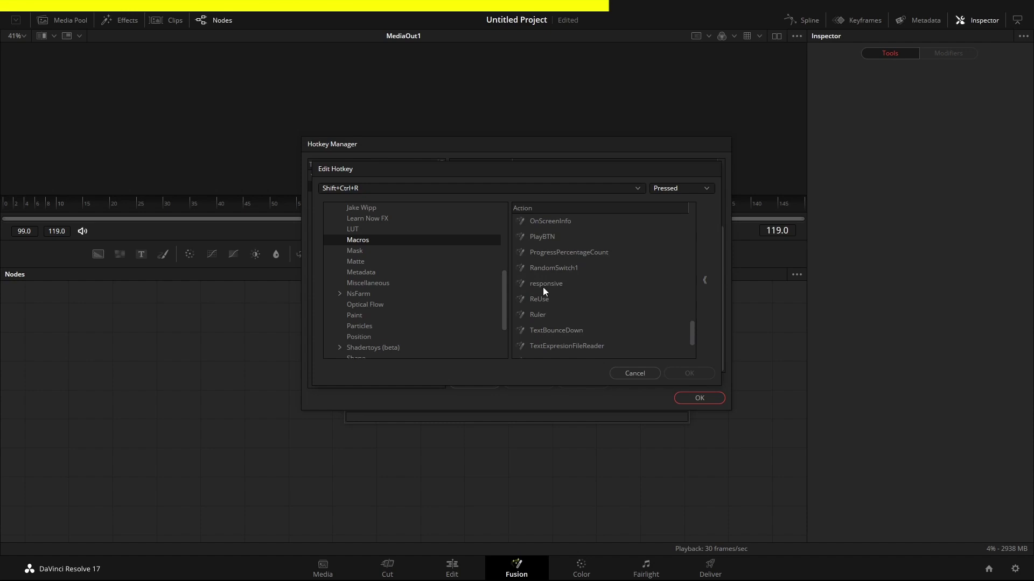
click(543, 289)
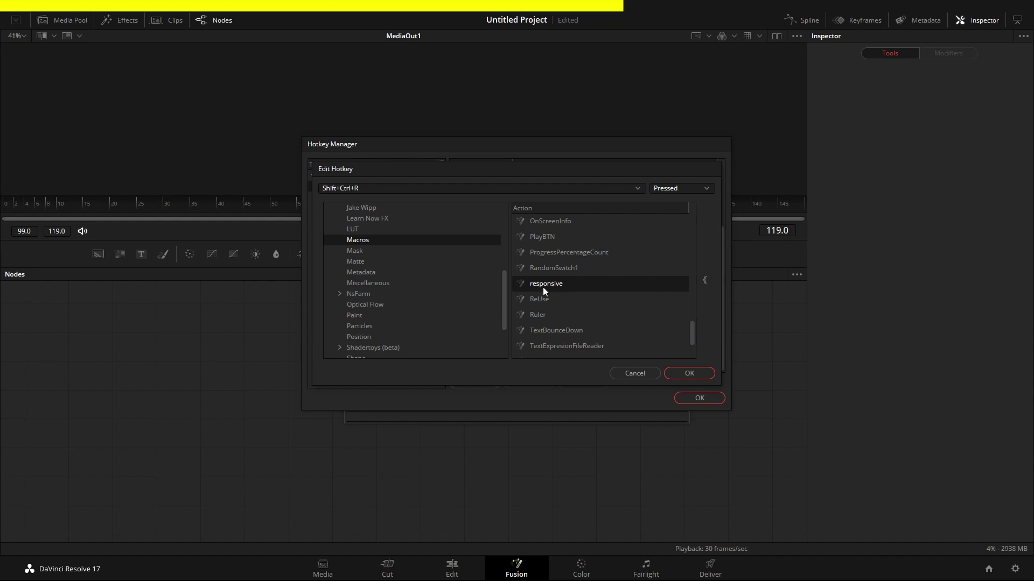
click(685, 374)
click(697, 399)
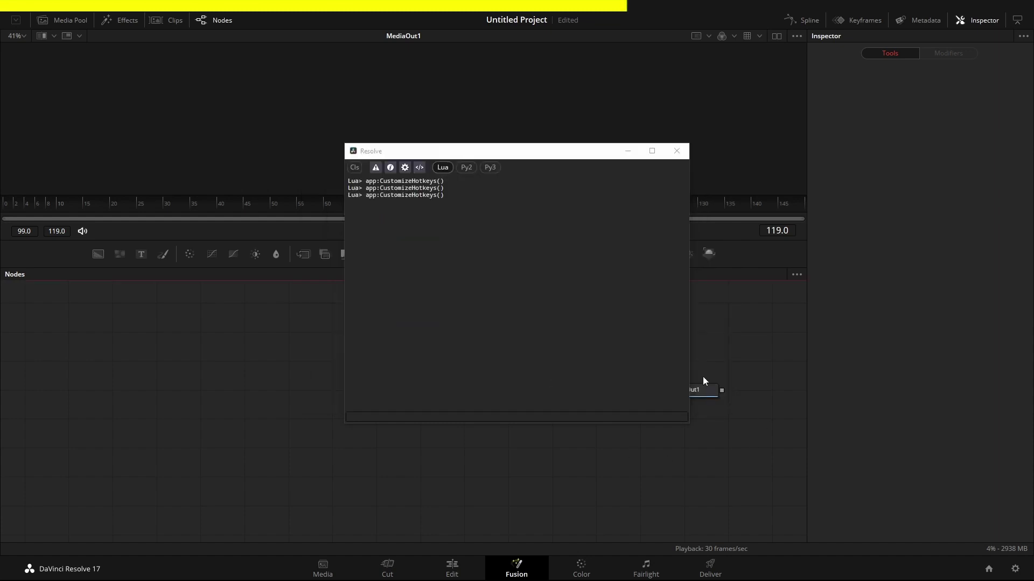
click(676, 151)
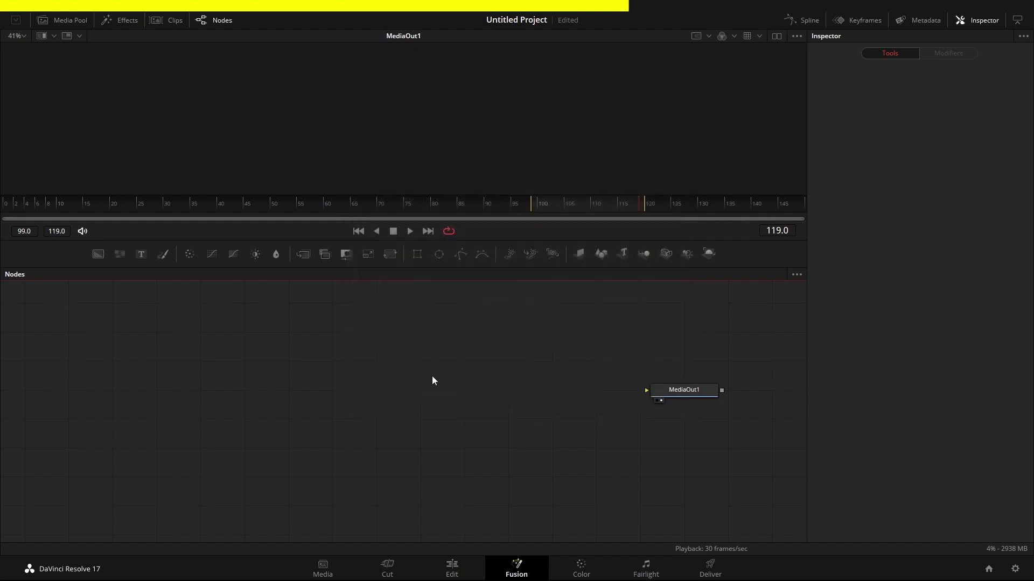
- Test the responsive macro's hotkey by adding its TimeSpeed and Dissolve nodes, placing them beside MediaOut1, and delete both nodes
key(ctrl+shift+r)
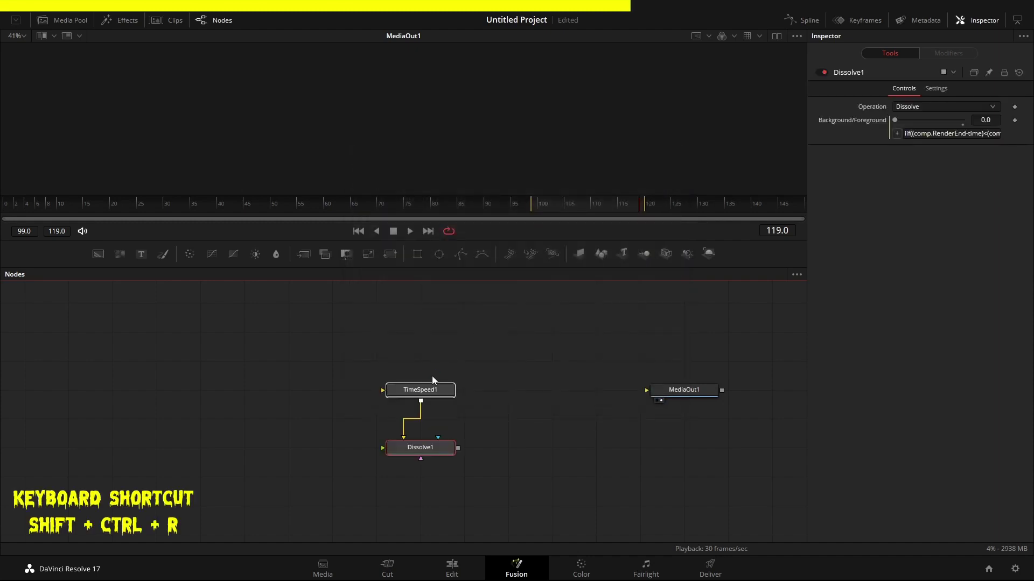
drag(432, 376, 414, 496)
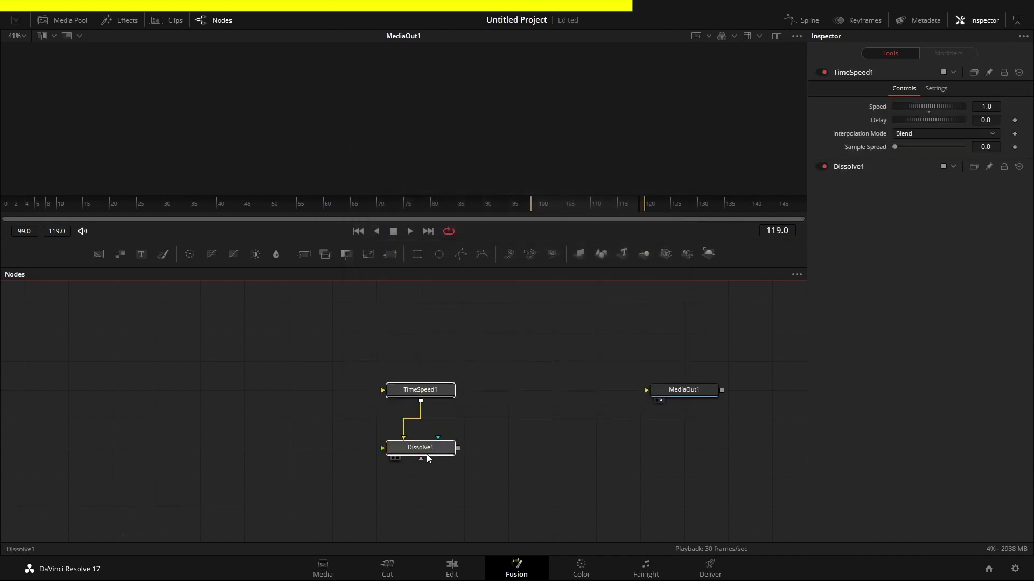
drag(426, 454, 608, 402)
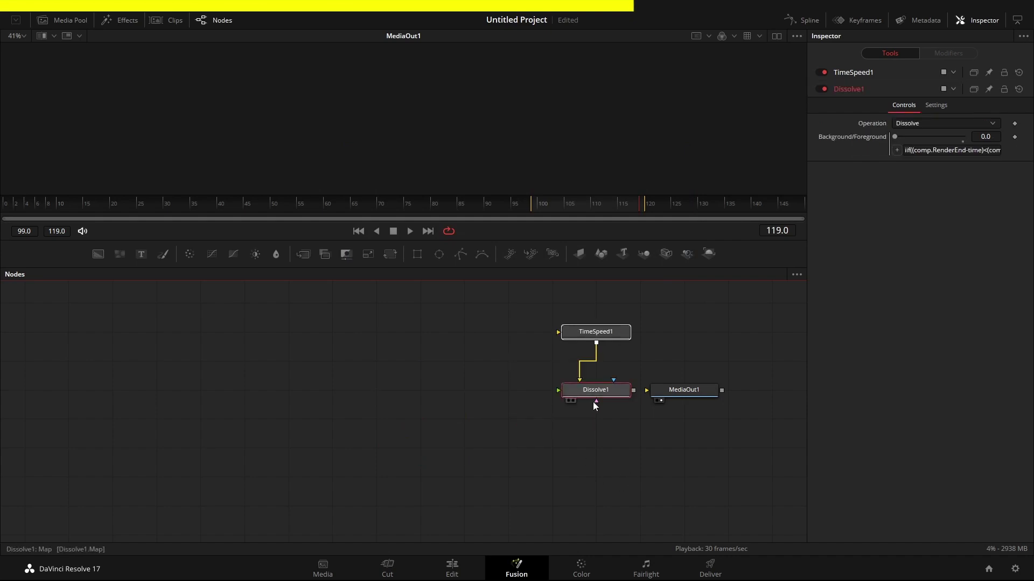
click(516, 474)
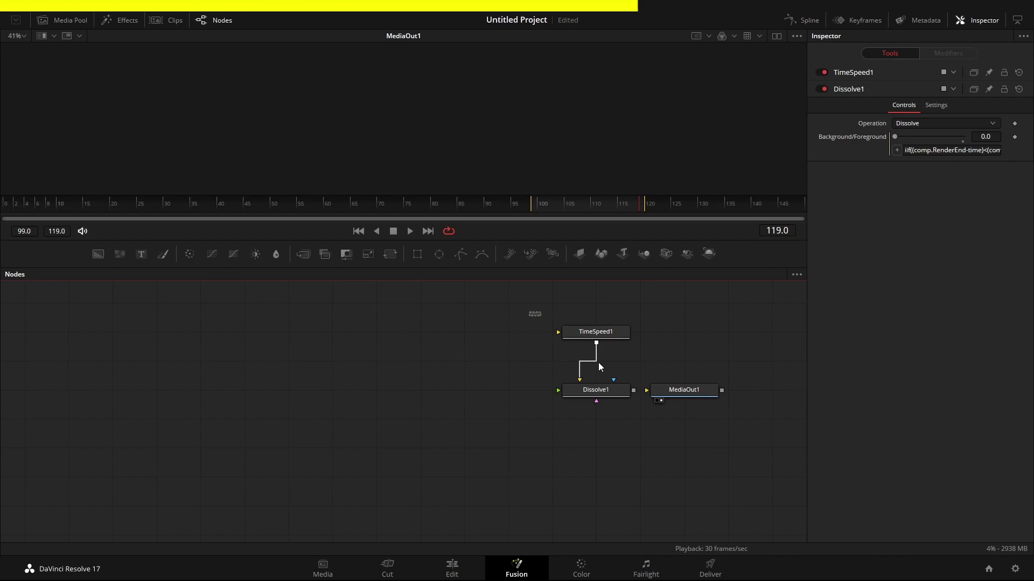
key(Delete)
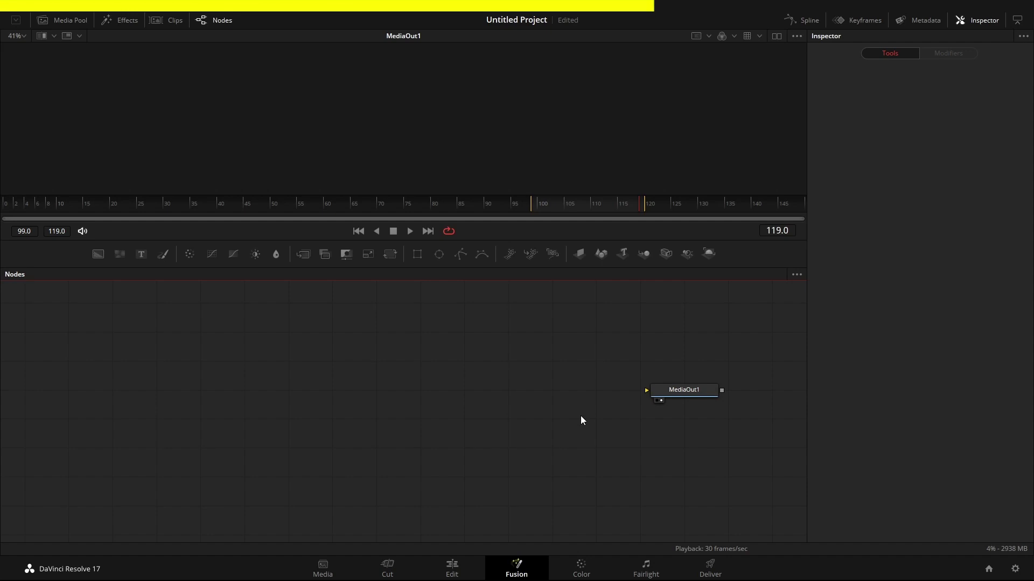
- Reopen the Hotkey Manager and start a new hotkey Shift+Ctrl+N for the Flow target under Views
key(ctrl+shift+c)
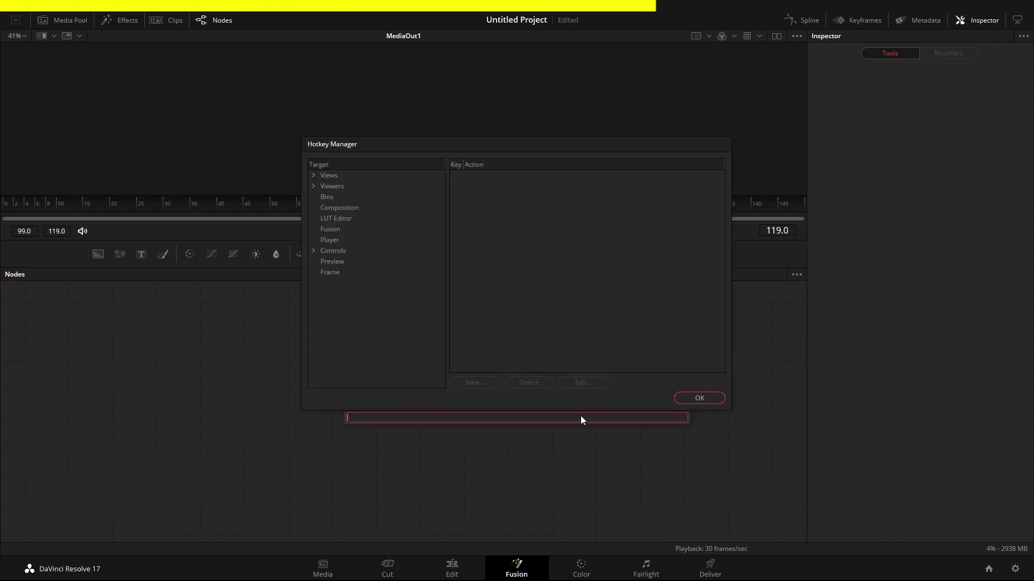
click(312, 176)
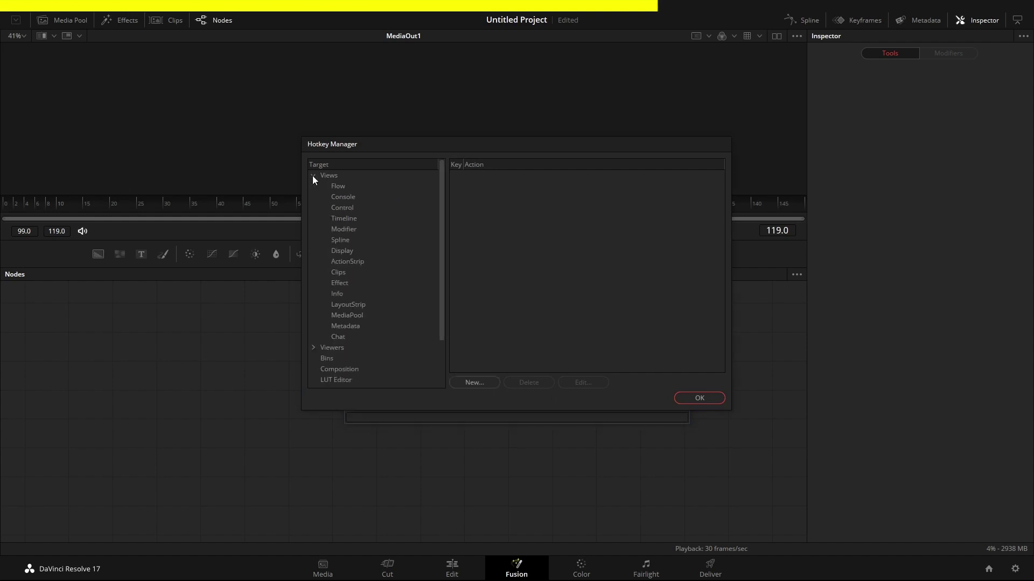
click(337, 186)
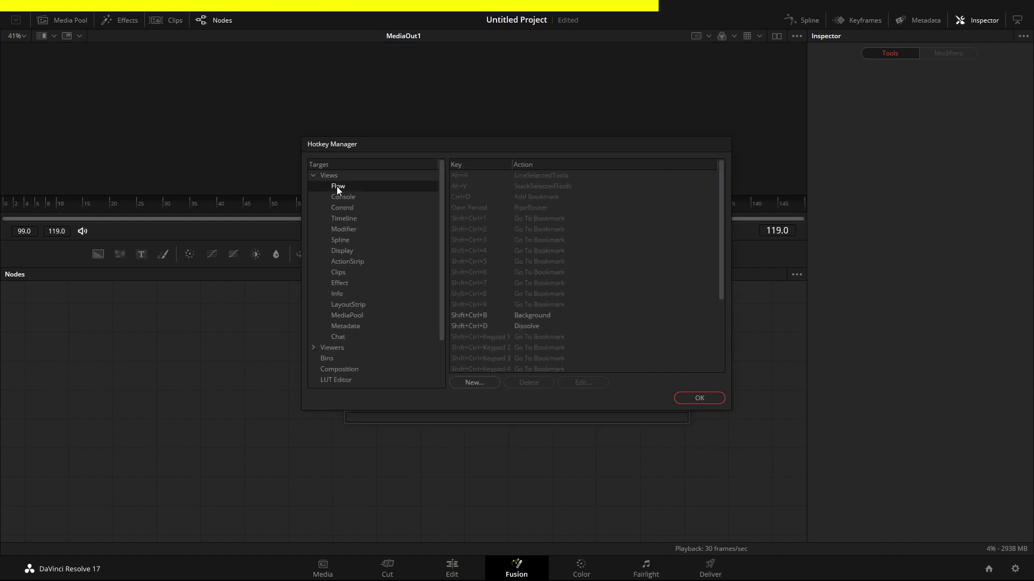
click(475, 382)
click(431, 188)
key(shift+ctrl)
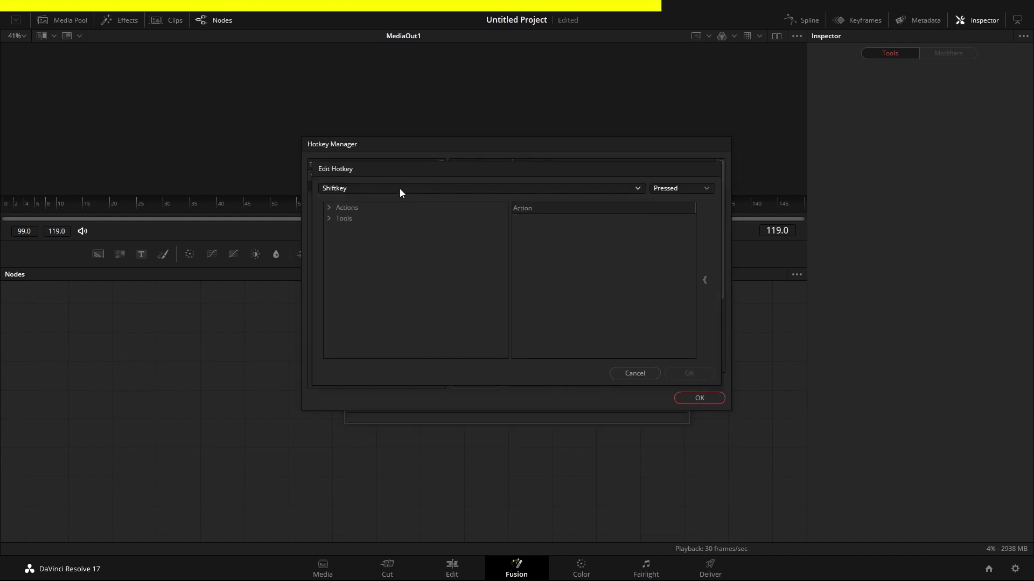
key(shift+ctrl+n)
click(328, 218)
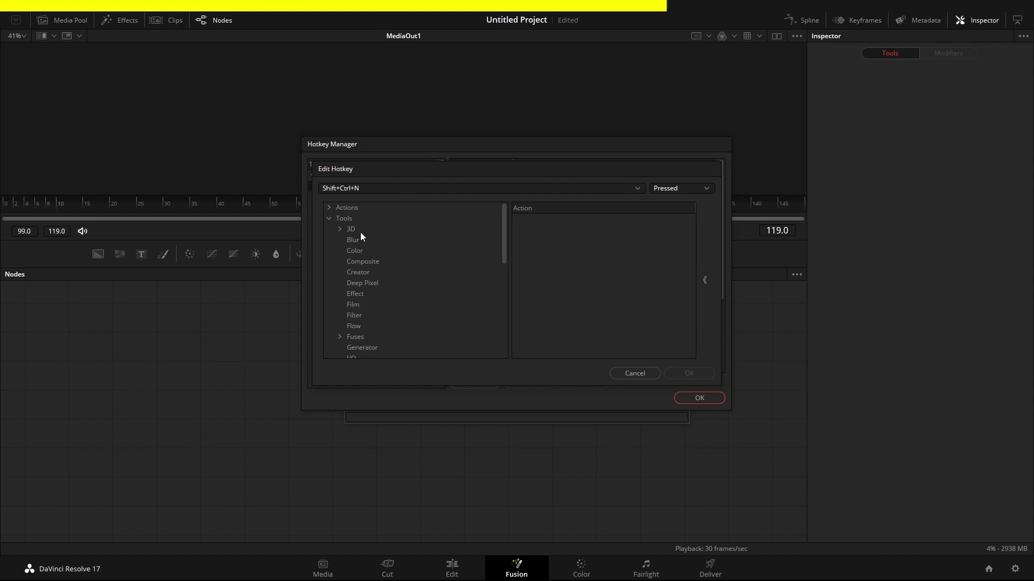
scroll(360, 232, down, 6)
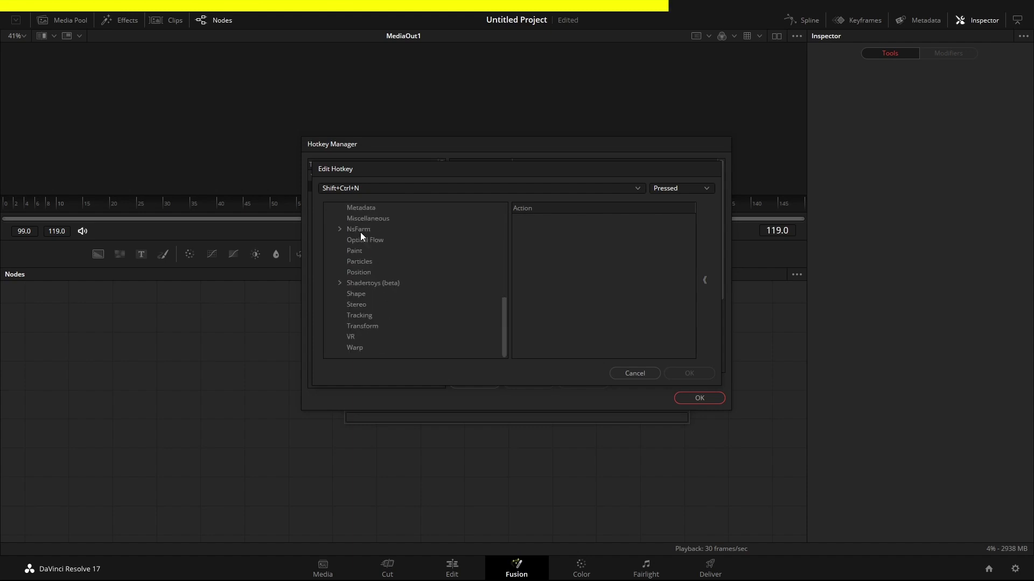
scroll(375, 307, up, 2)
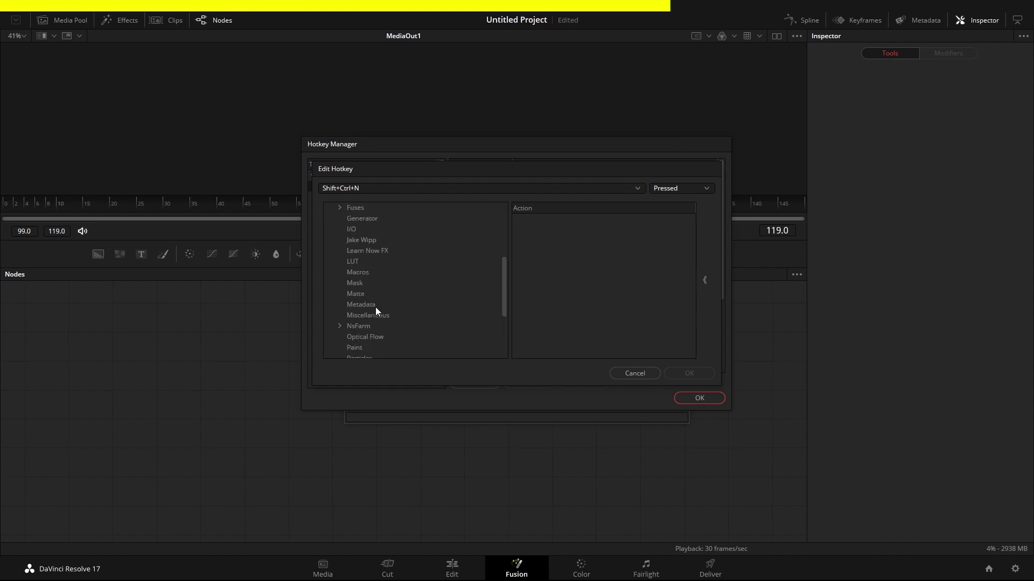
scroll(375, 307, up, 5)
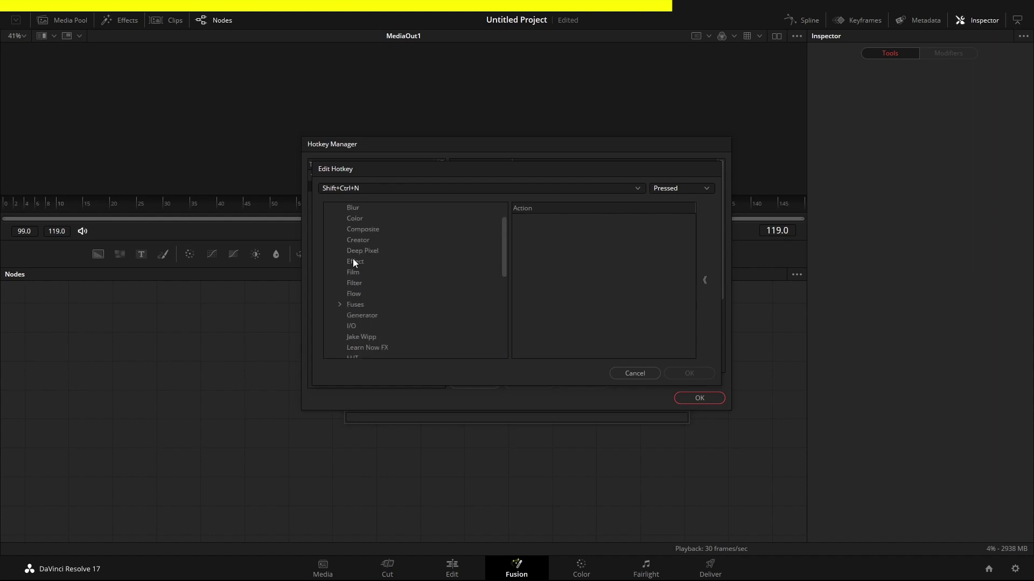
click(329, 218)
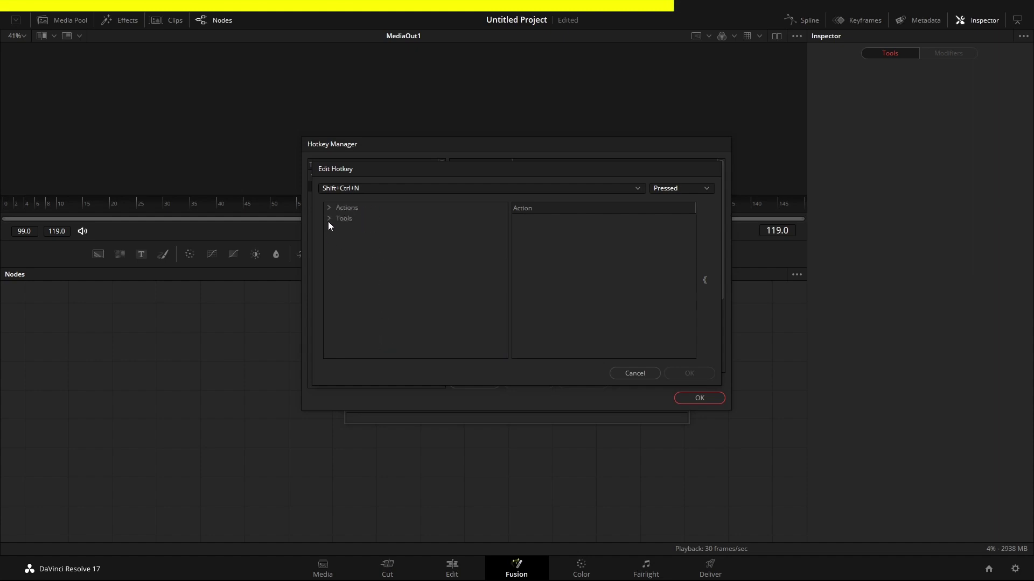
click(327, 218)
click(328, 218)
- Assign the NodeCreator script from the Scripts actions to the new hotkey, and close the Hotkey Manager and console
click(328, 218)
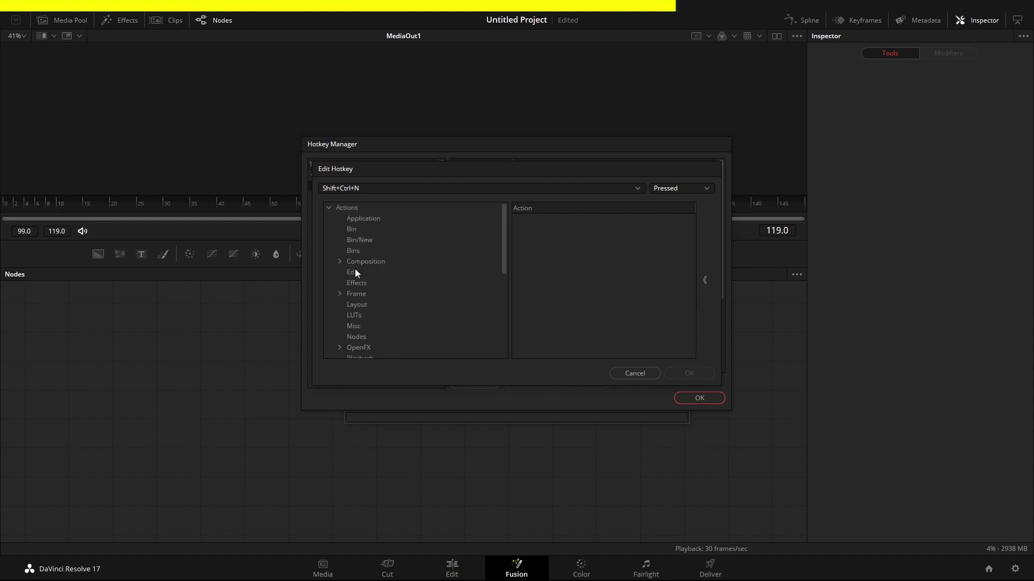
scroll(373, 277, down, 5)
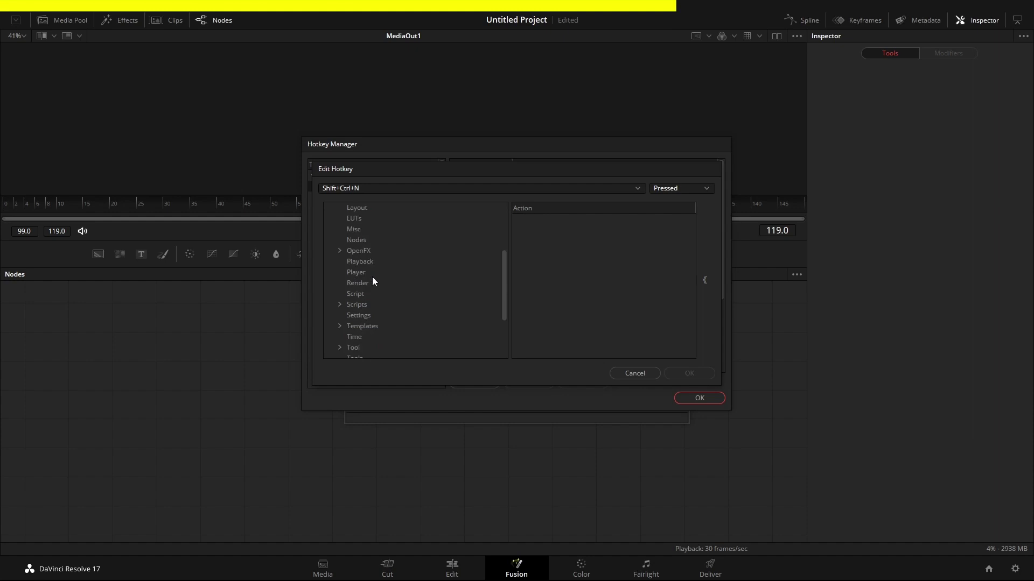
click(335, 304)
click(354, 305)
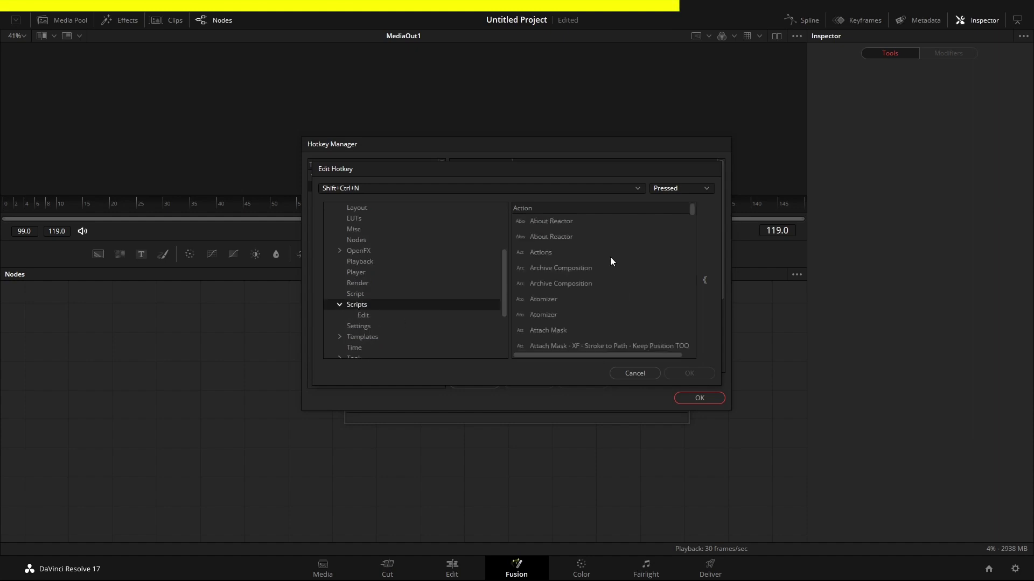
scroll(619, 272, down, 15)
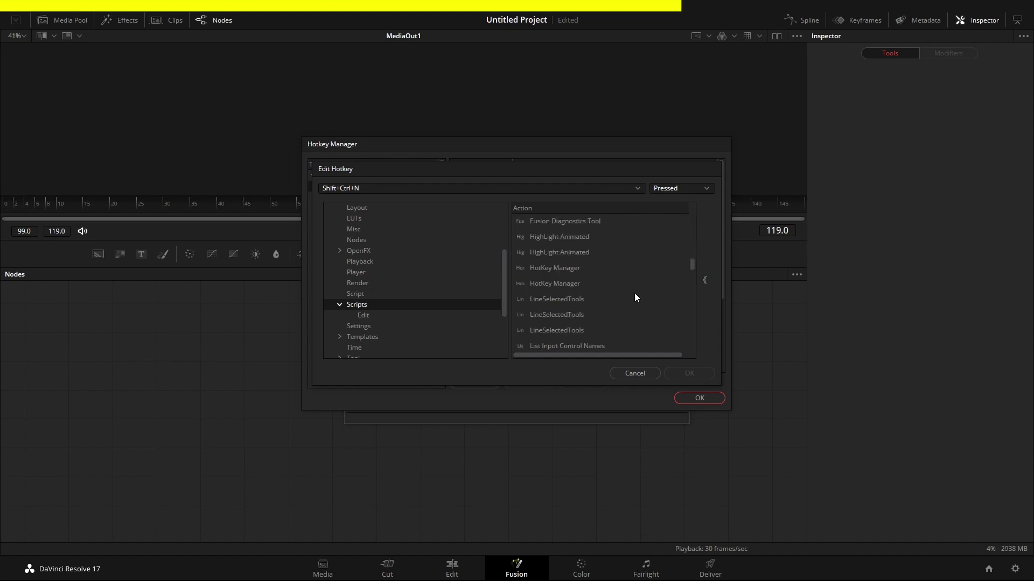
scroll(635, 294, down, 5)
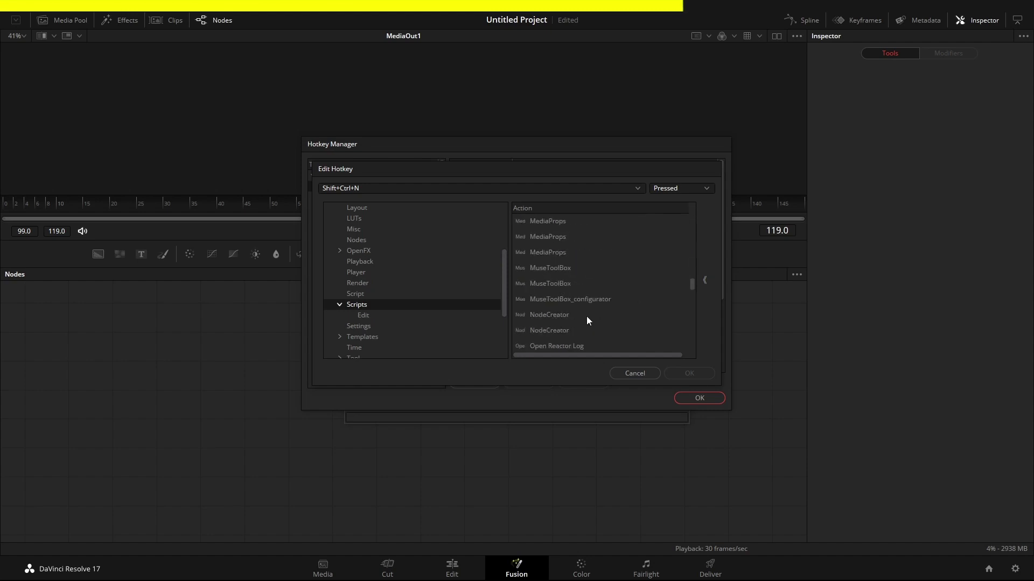
click(555, 316)
click(683, 374)
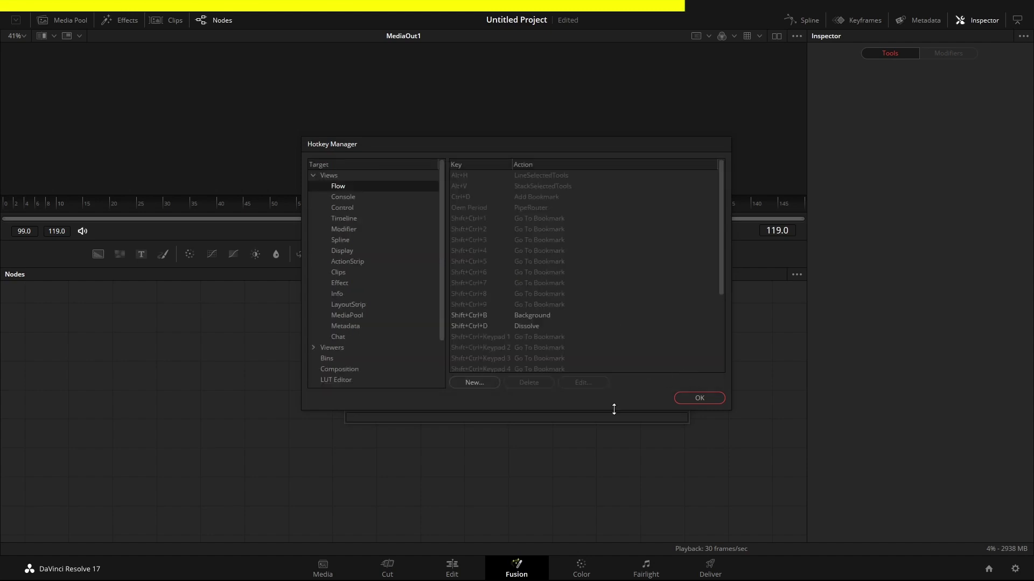
click(700, 396)
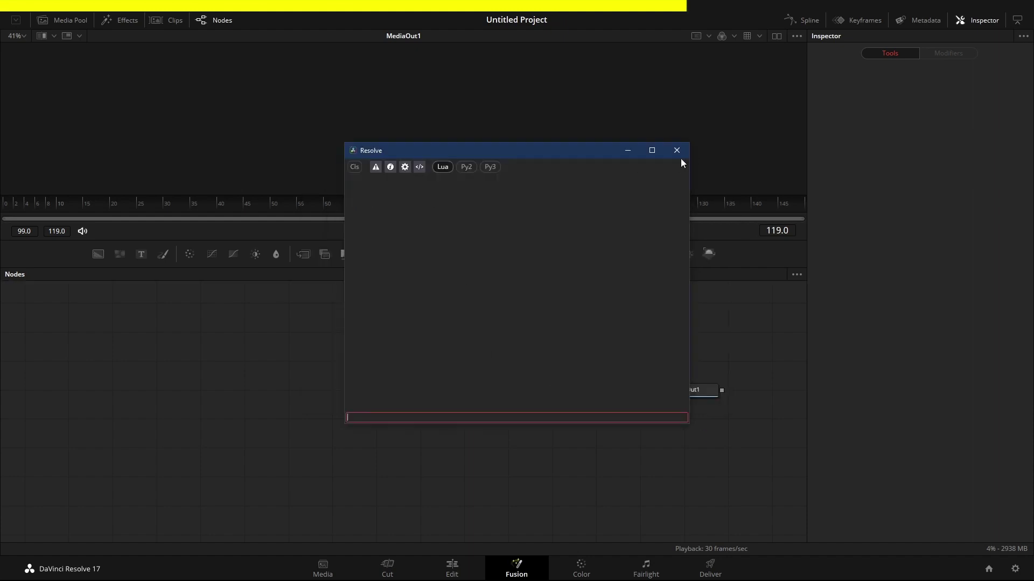
click(677, 150)
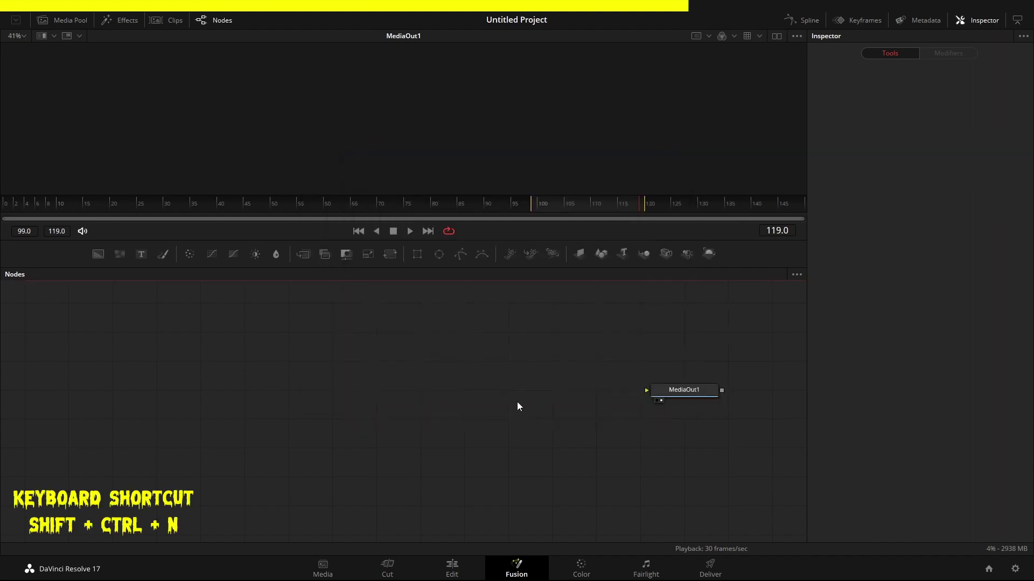
- Run the NodeCreator script with its custom hotkey and create 10 copies of the Text+ node
key(ctrl+shift+n)
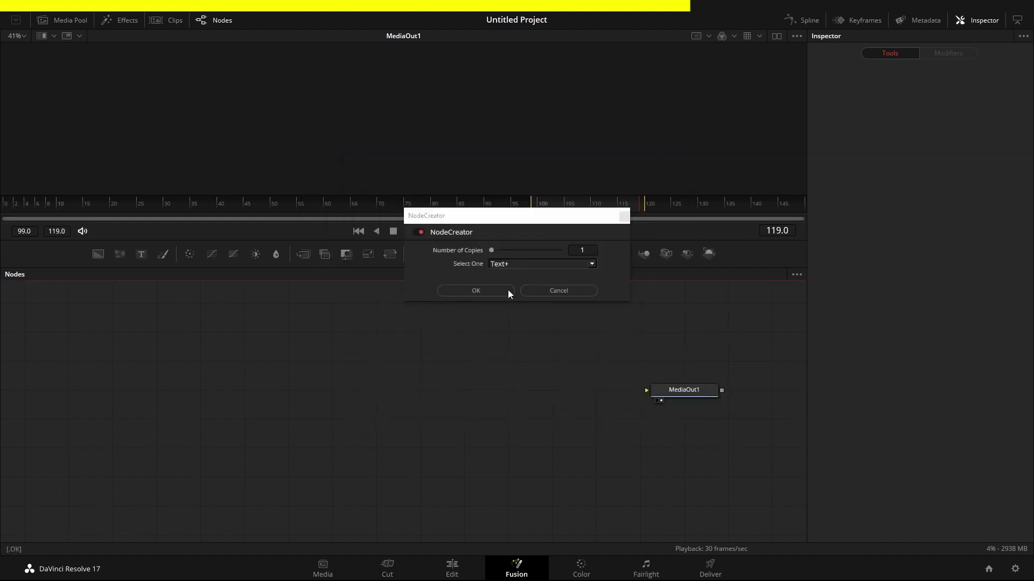
click(478, 215)
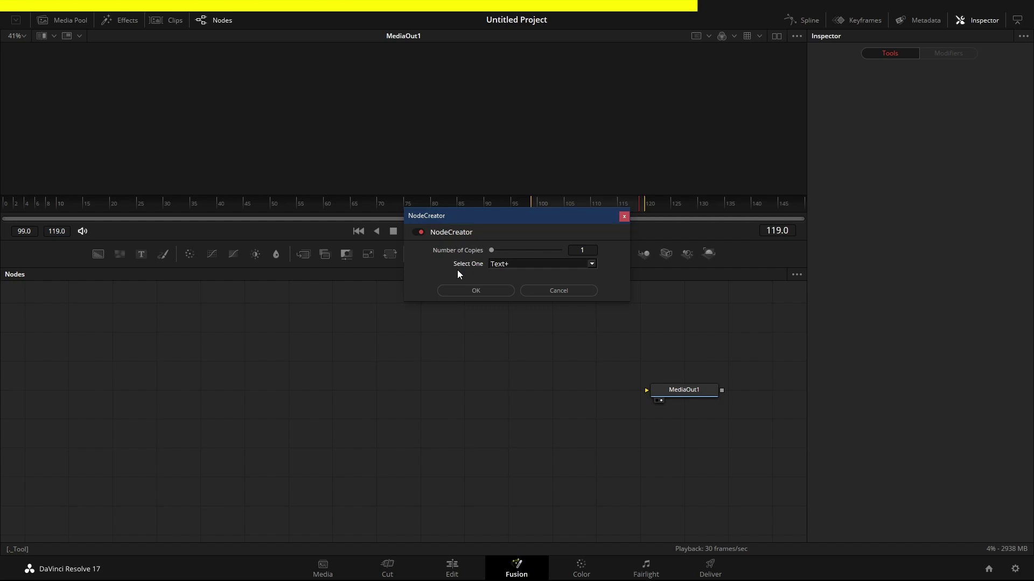
click(582, 251)
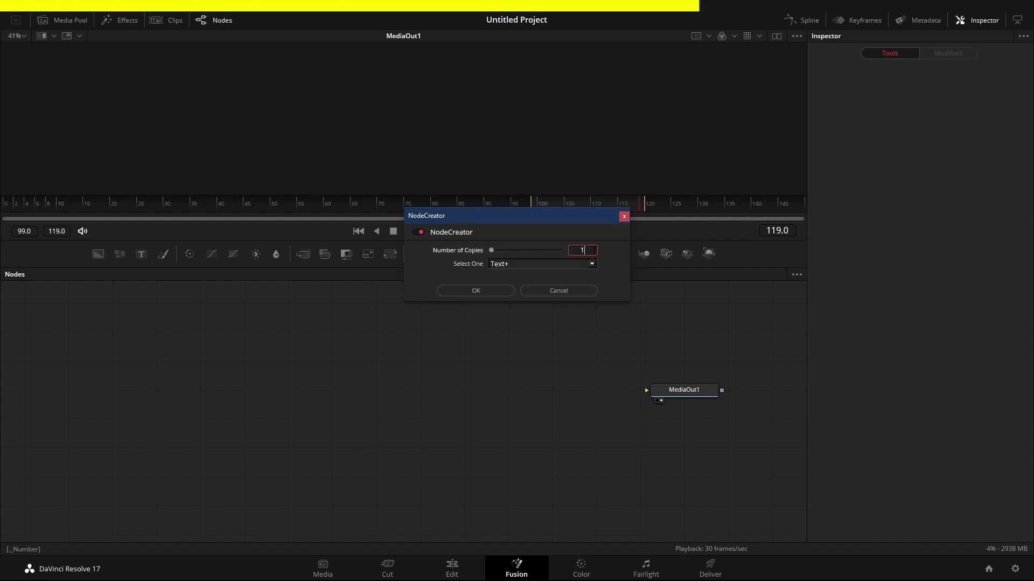
text(0)
click(480, 292)
- Move the Text10 node below Text9 at the end of the column, and deselect it
drag(775, 323, 702, 330)
scroll(558, 376, down, 2)
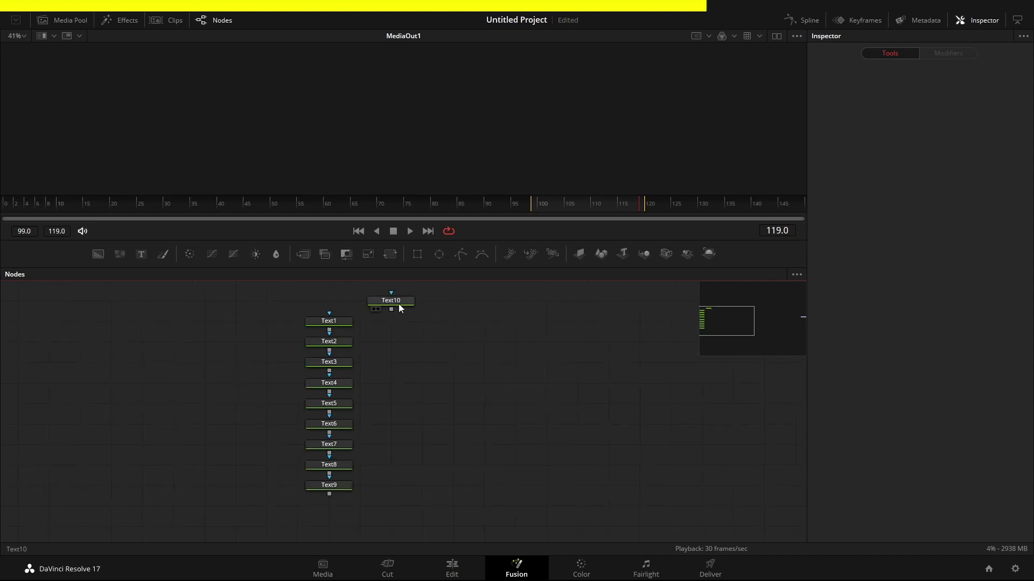
drag(399, 304, 361, 499)
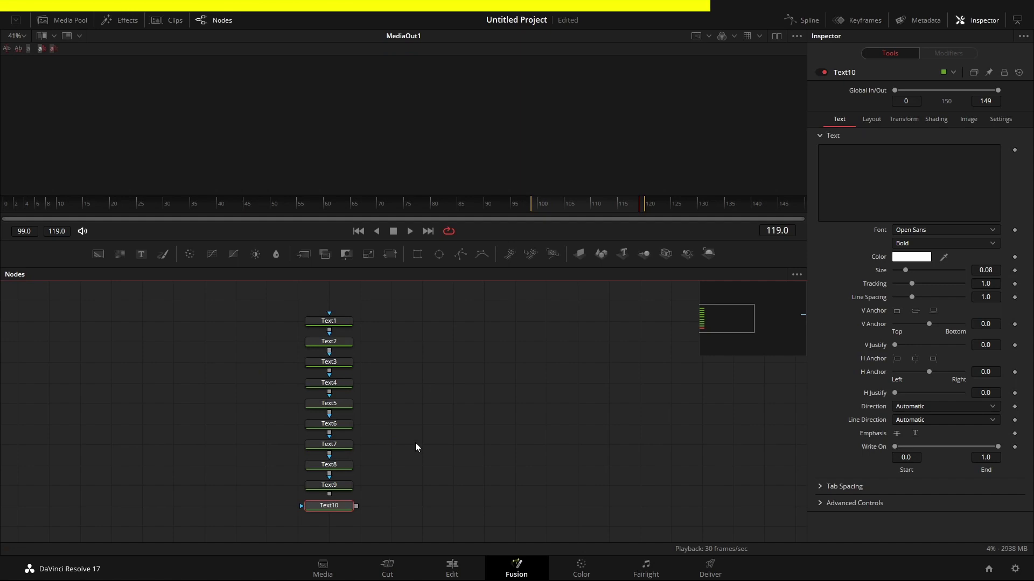
click(436, 484)
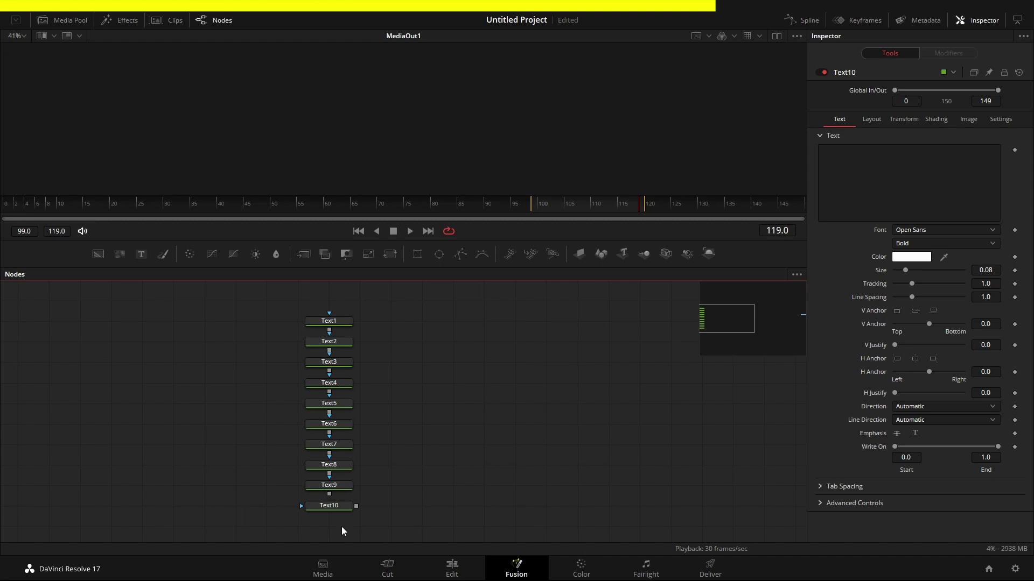
- Select all ten Text nodes and line them up in a horizontal row
drag(342, 527, 431, 347)
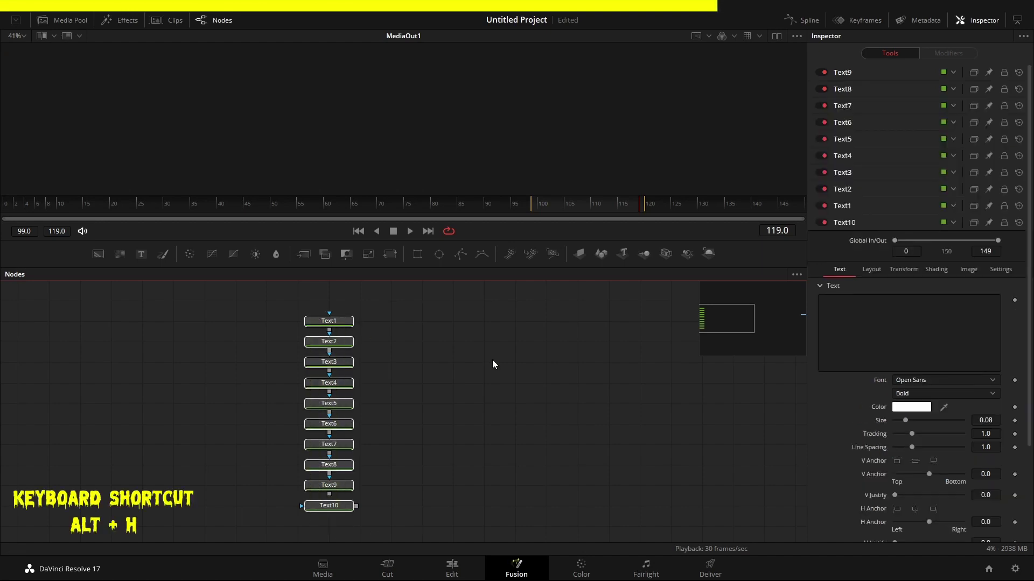
key(alt+h)
drag(703, 323, 732, 318)
drag(695, 409, 127, 388)
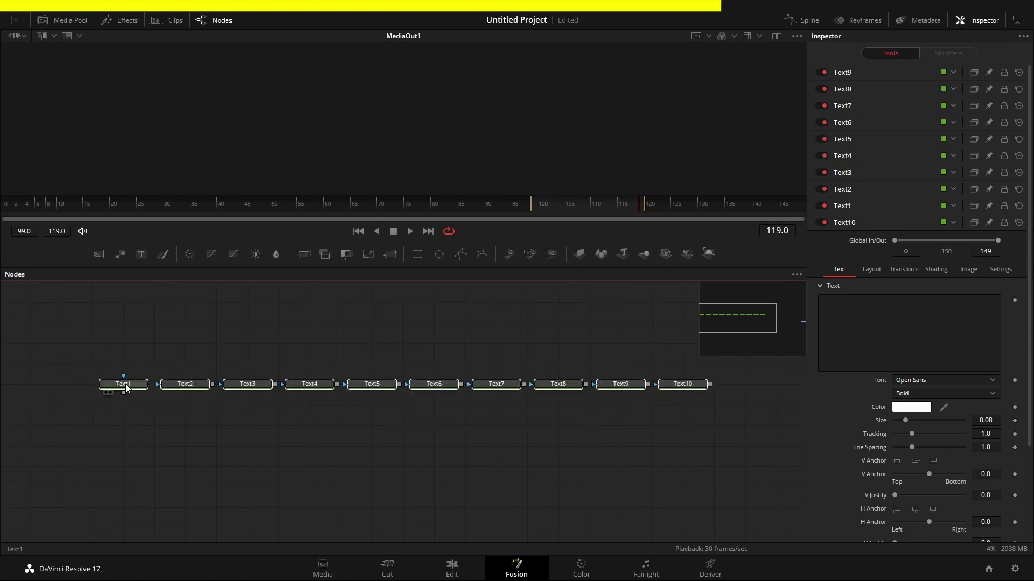
- Stack the ten selected Text nodes into a vertical column and clear the selection
key(alt+v)
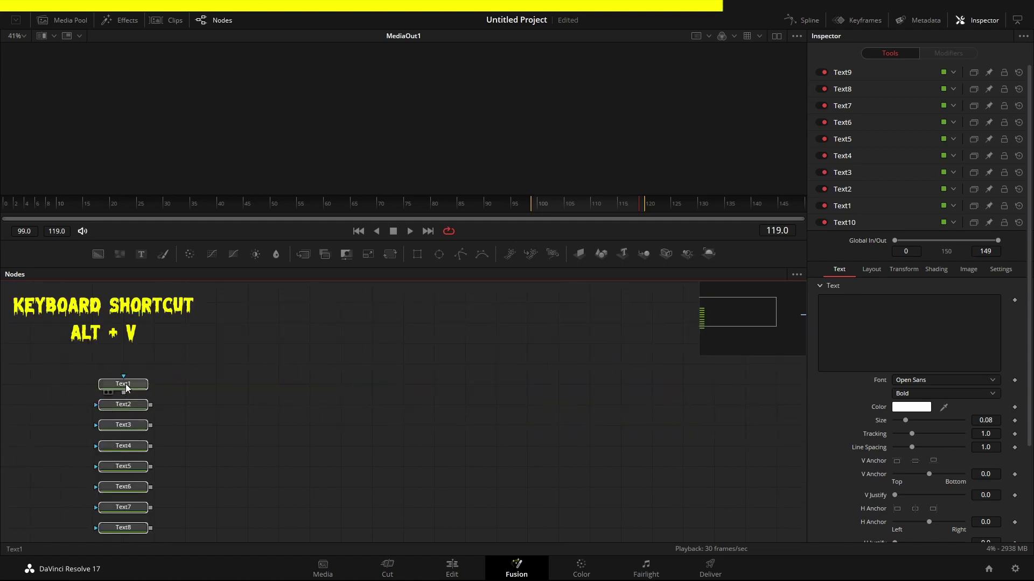
scroll(292, 420, down, 3)
click(201, 323)
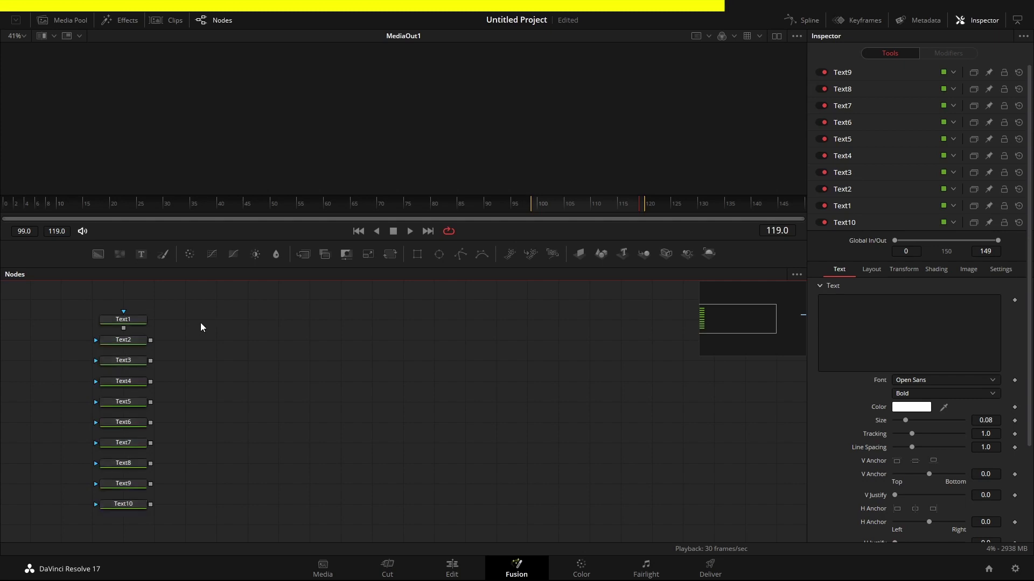
- Run the NodeCreator script again and create 10 copies of the Dissolve node
key(ctrl+shift+n)
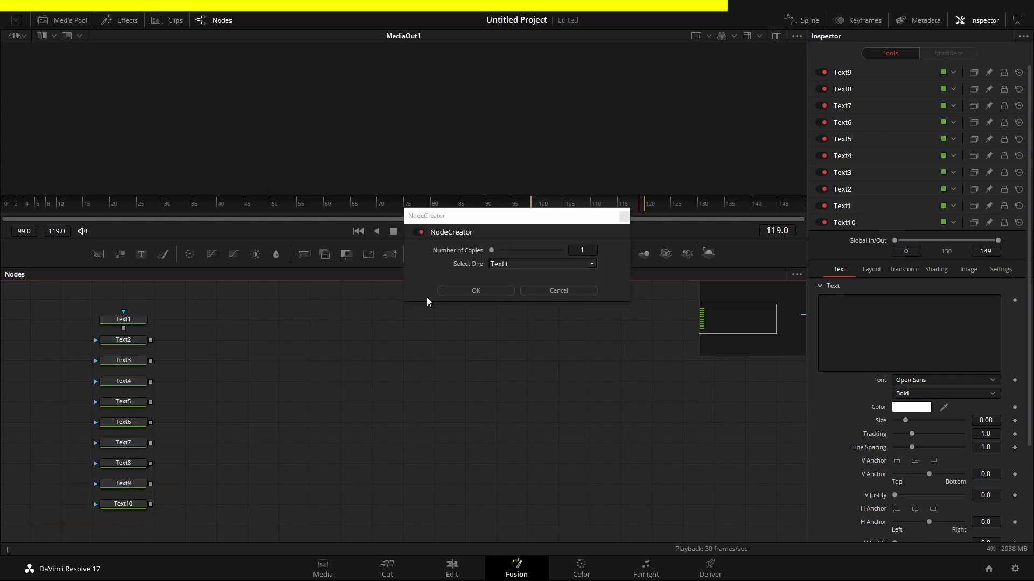
click(591, 263)
click(541, 340)
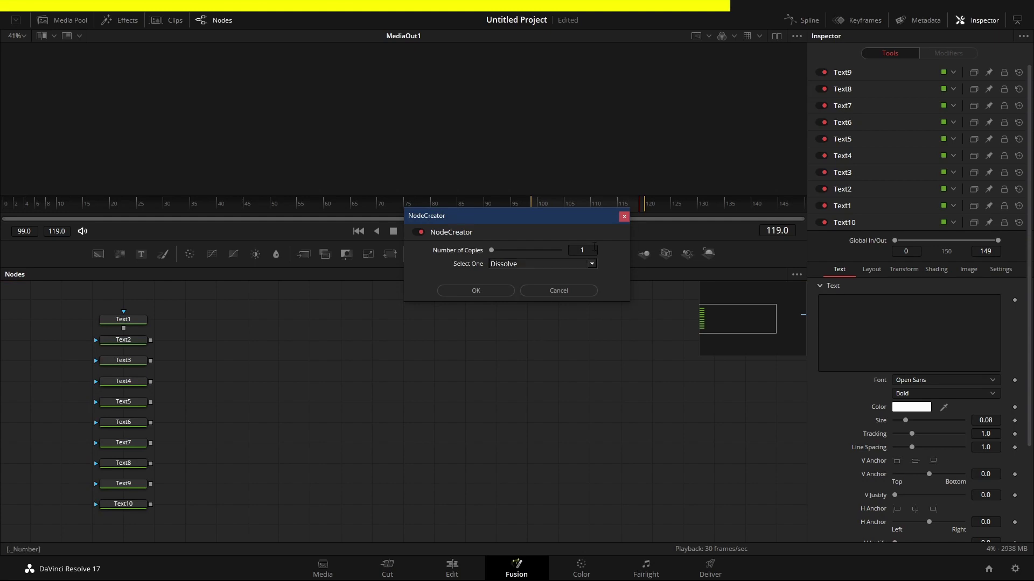
click(593, 247)
key(BackSpace)
text(9)
key(Return)
text(10)
key(Return)
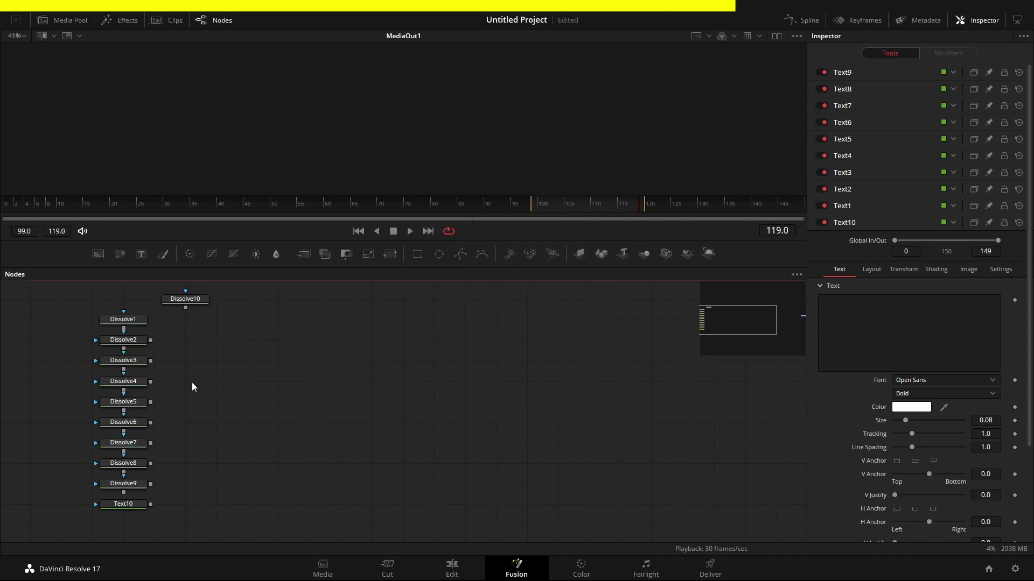
- Undo the Dissolve node creation and shift the column of ten Text nodes away from the left side of the node graph
mouse_move(129, 321)
mouse_down()
mouse_move(232, 323)
mouse_move(122, 330)
mouse_up()
click(188, 300)
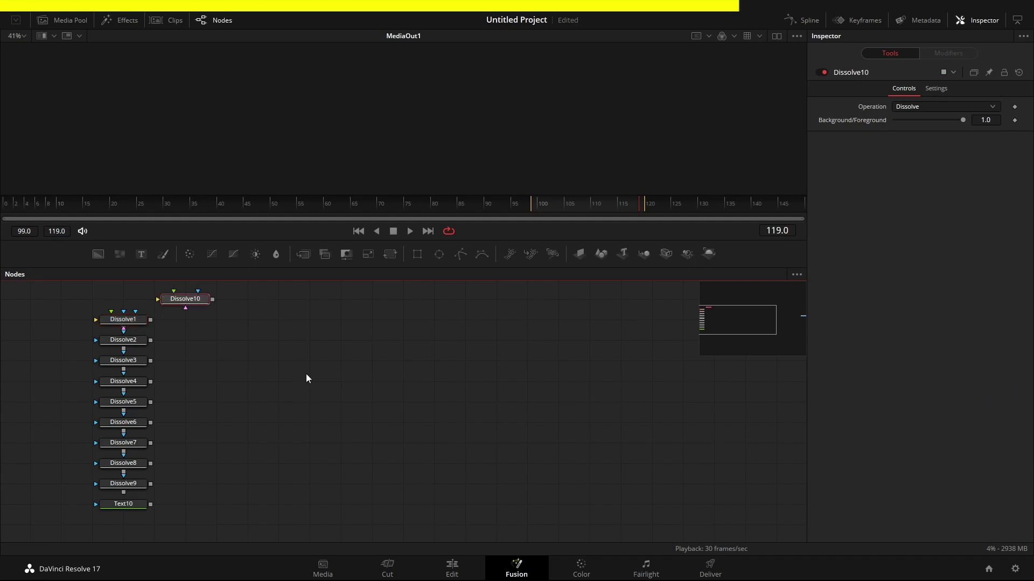
key(ctrl+z)
drag(134, 533, 115, 310)
drag(118, 506, 441, 496)
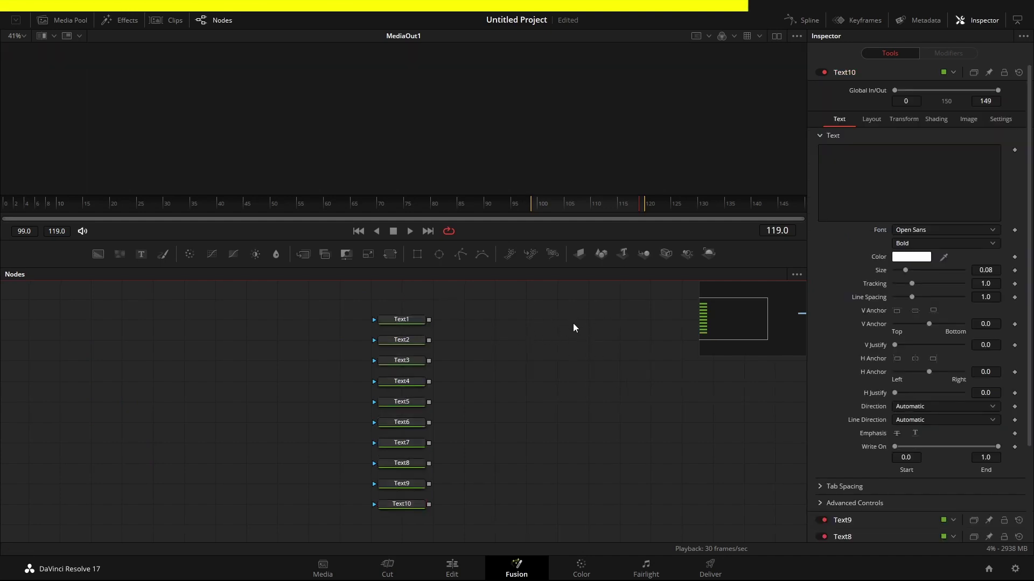
- Run the NodeCreator script to create 10 copies of the Dissolve node
click(592, 263)
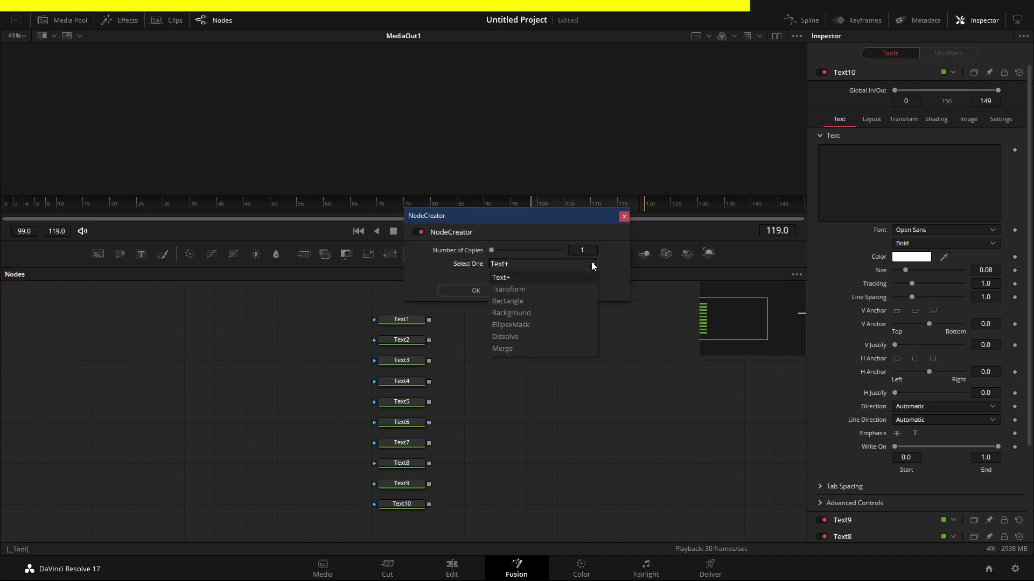
click(518, 341)
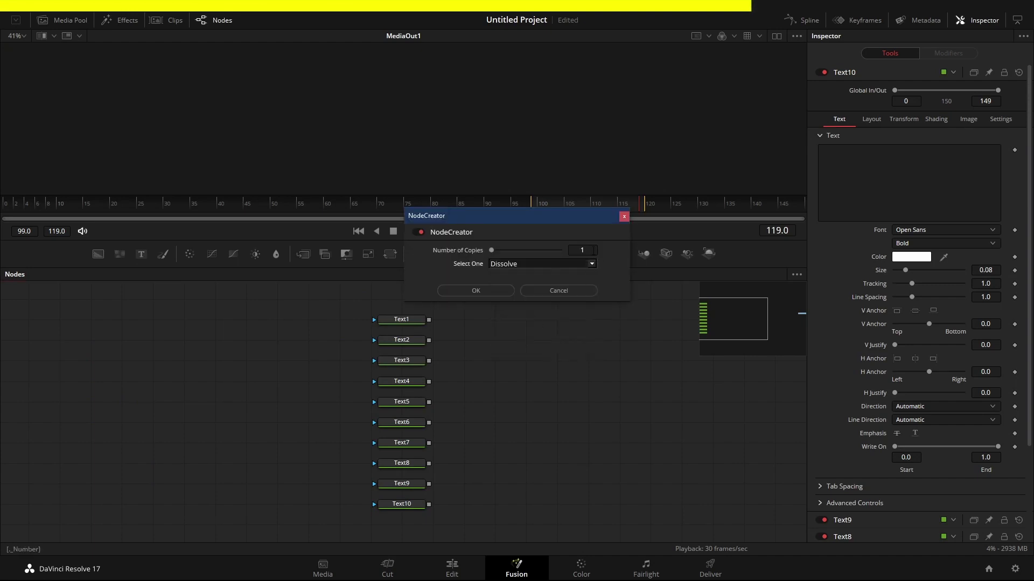
click(582, 250)
text(10)
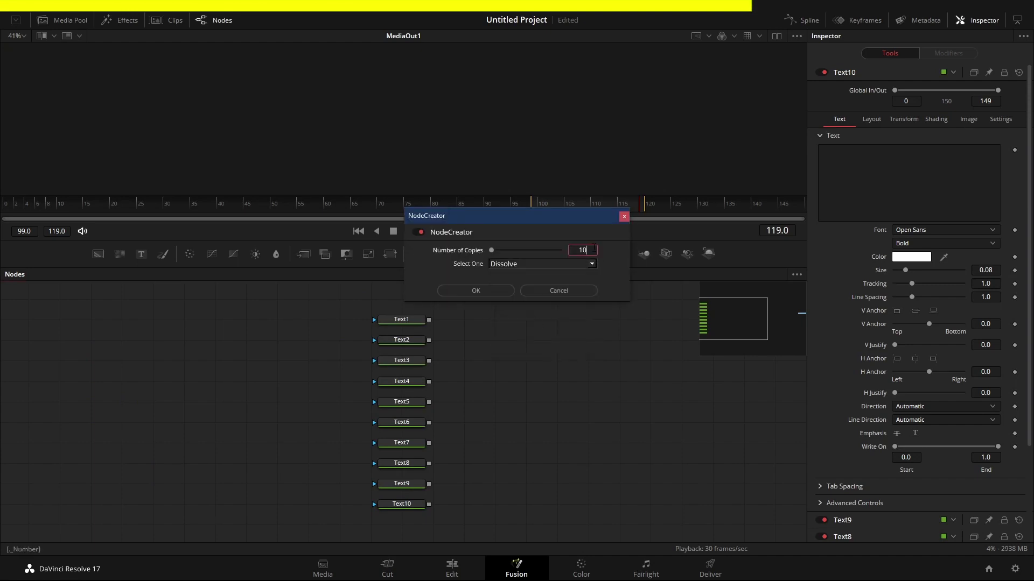
click(503, 293)
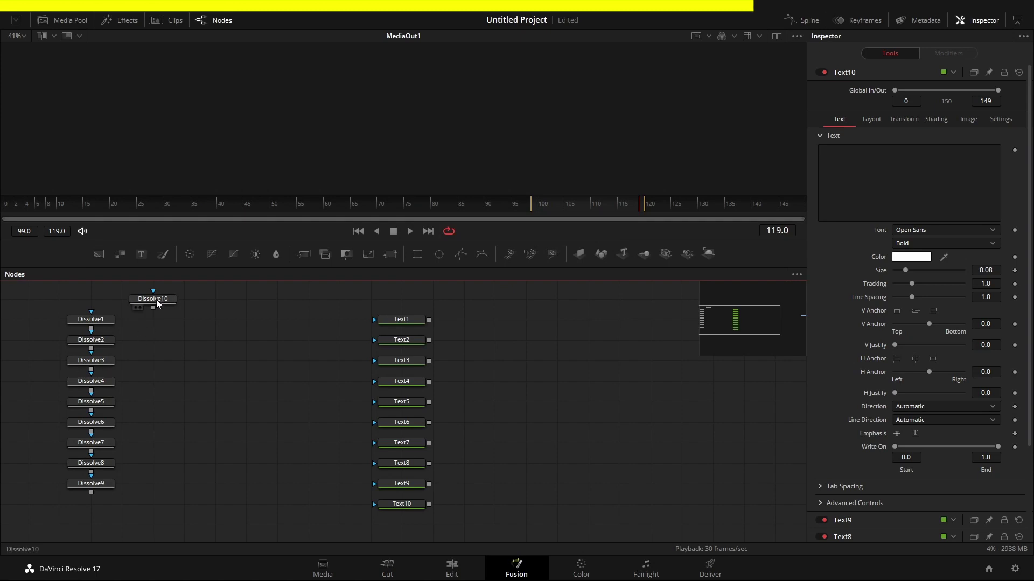
- Place Dissolve10 above Dissolve1 in one aligned column and move all ten Dissolve nodes farther to the right of the Text nodes
drag(153, 300, 486, 321)
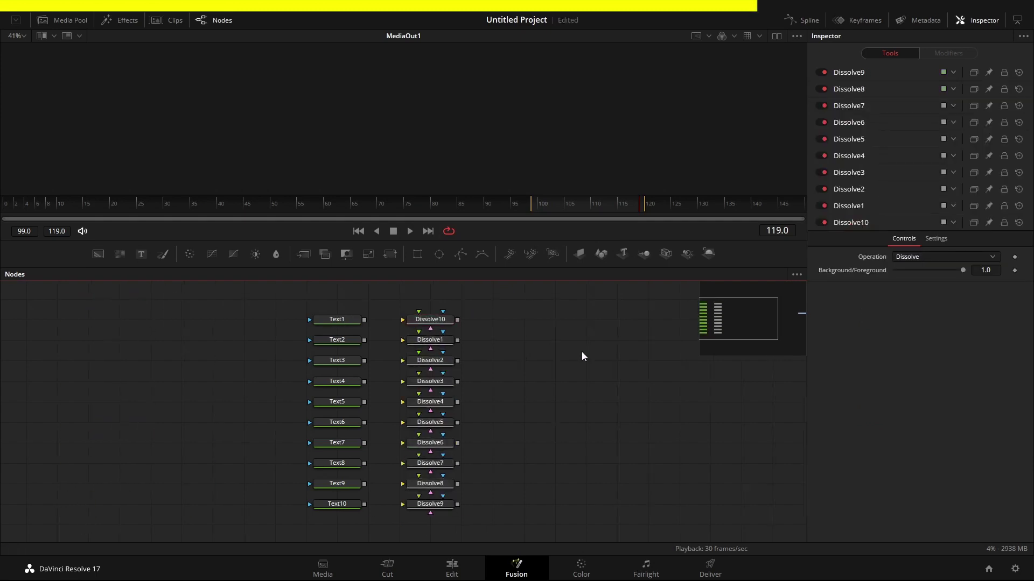
scroll(503, 517, right, 3)
click(388, 322)
drag(388, 322, 543, 321)
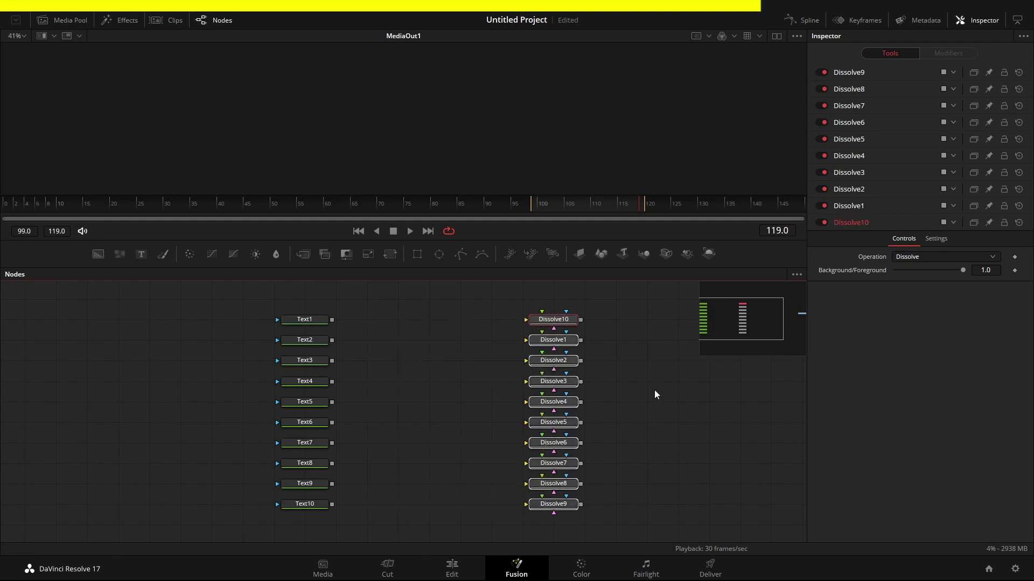
- Run app:CustomizeHotkeys() in the console and look through the Viewers targets in the Hotkey Manager
key(shift+0)
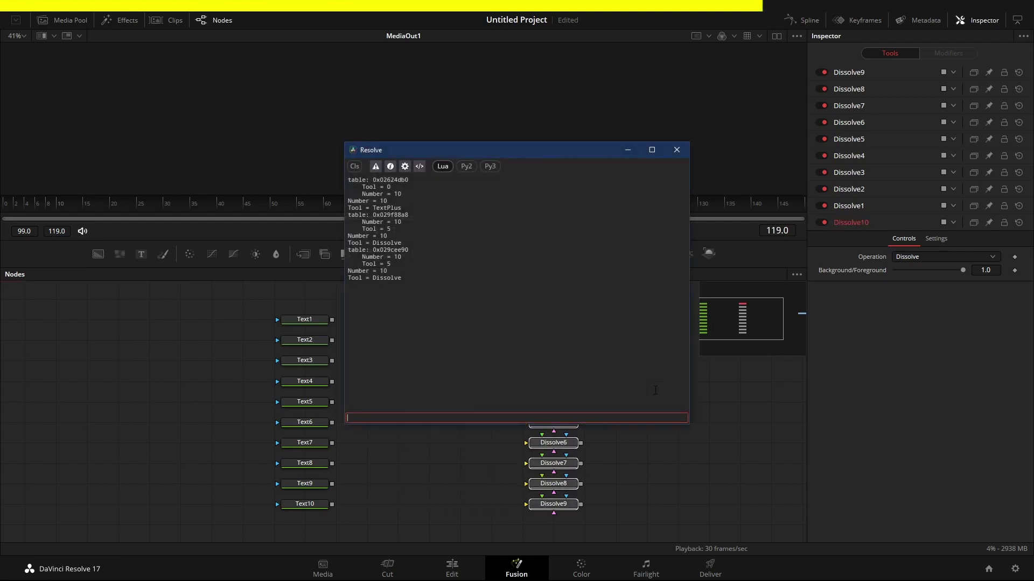
text(app:CustomizeHotkeys())
key(Return)
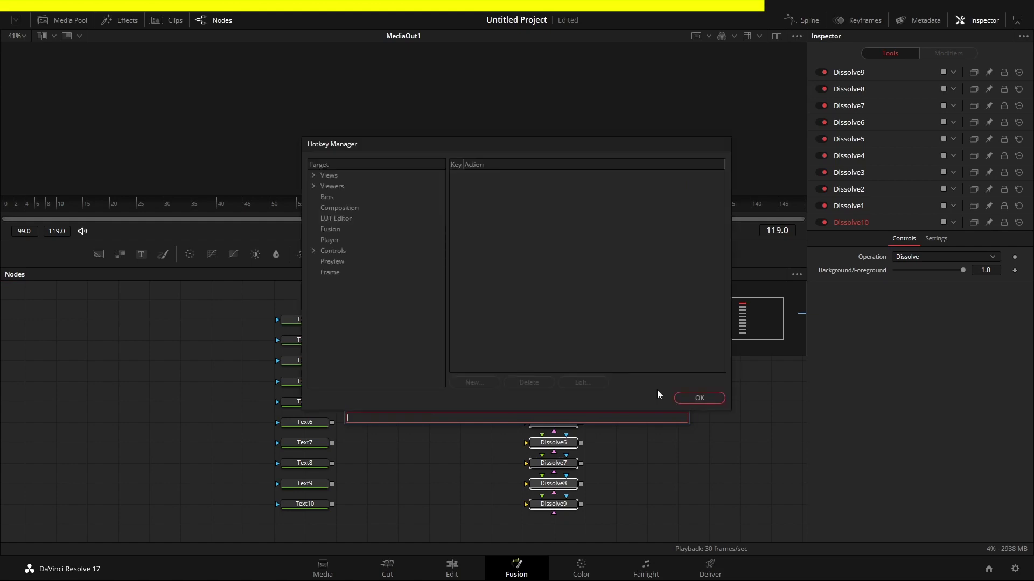
click(313, 186)
click(312, 186)
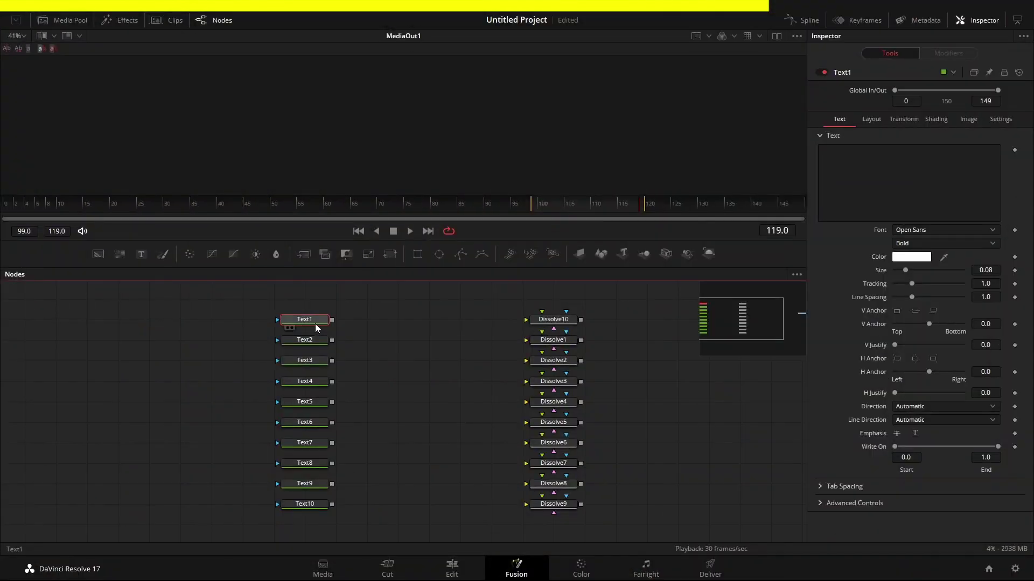
- Move the Text1 node up and away from the other Text nodes and enter © as its text
drag(314, 324, 388, 323)
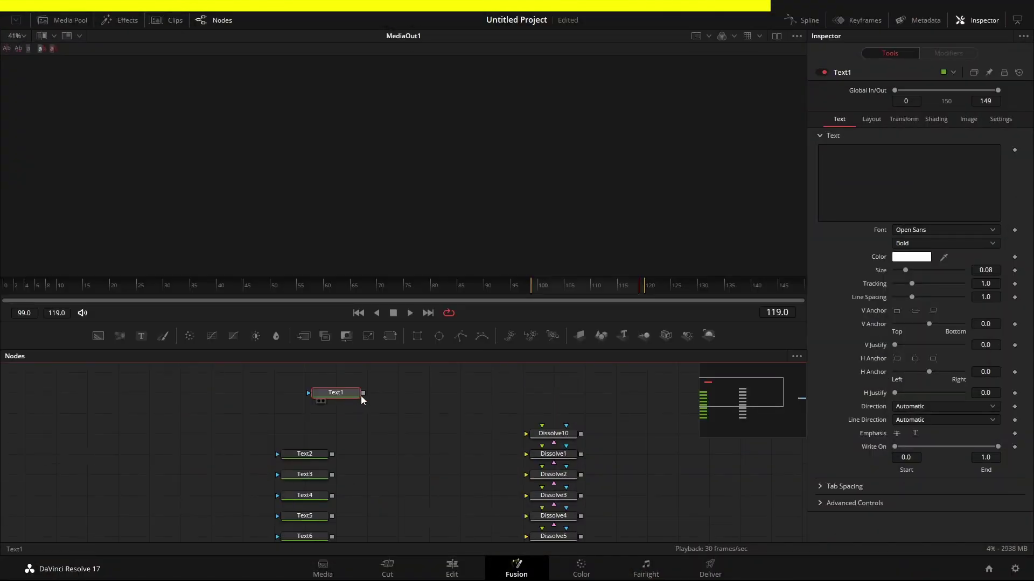
drag(339, 395, 370, 397)
click(878, 170)
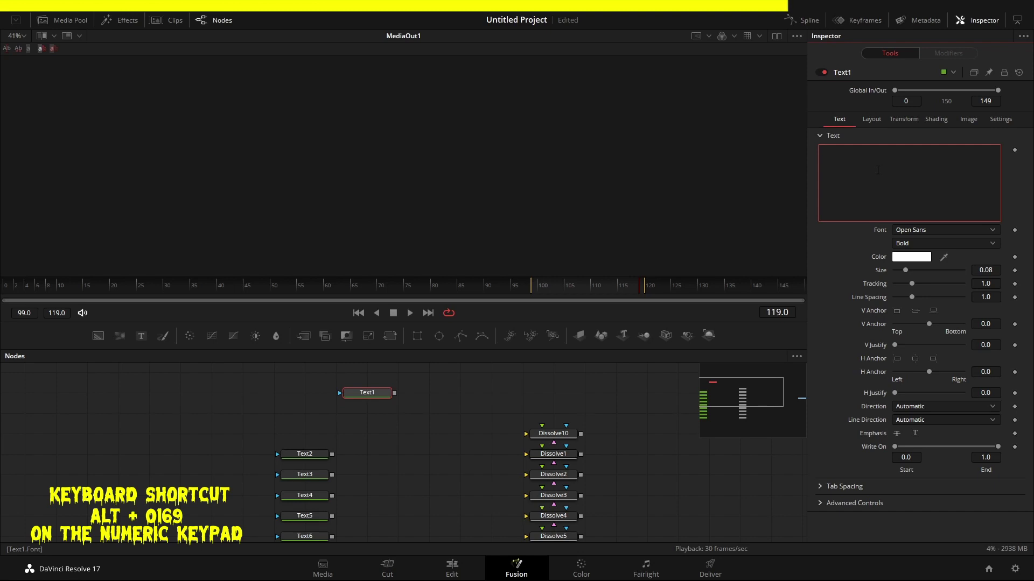
text(©)
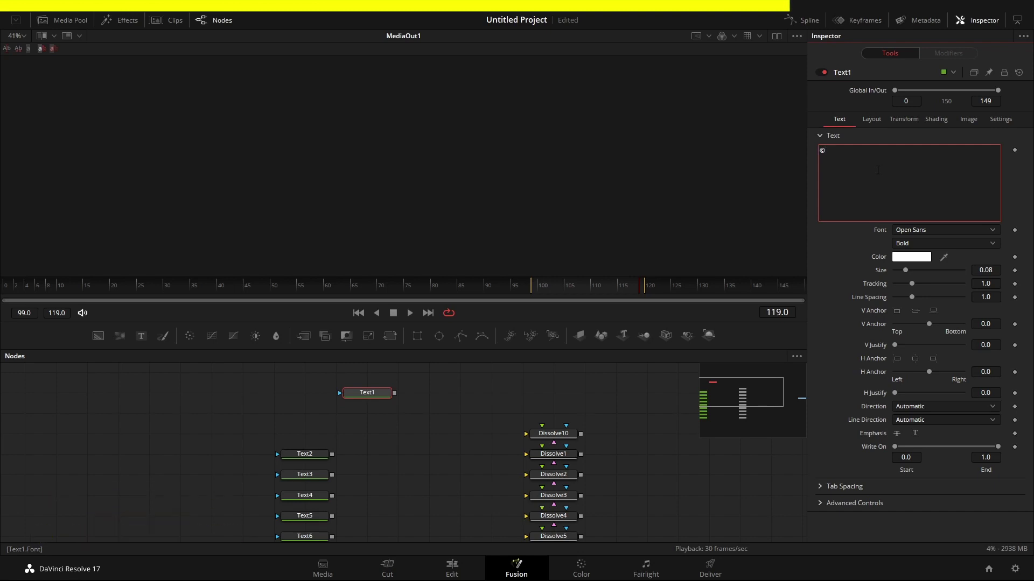
- Display Text1 in the viewer at size 0.2237 and add the ® symbol after the ©
drag(367, 393, 552, 209)
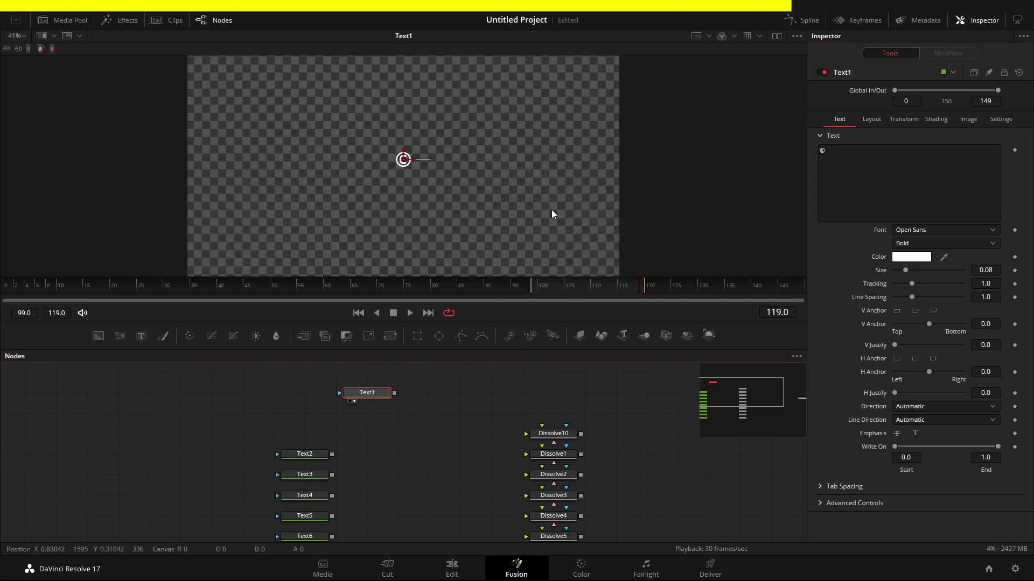
drag(905, 270, 925, 269)
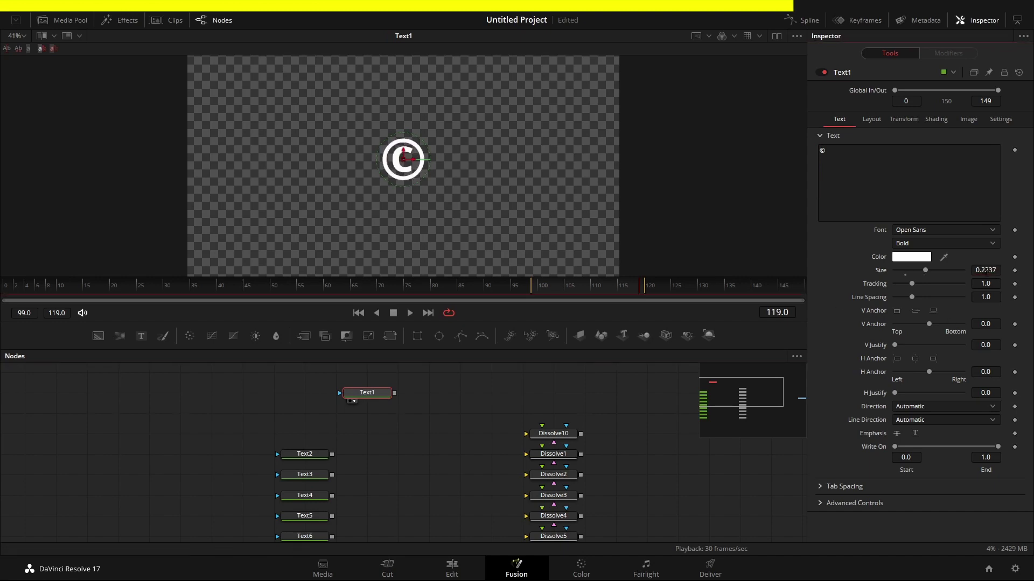
click(866, 155)
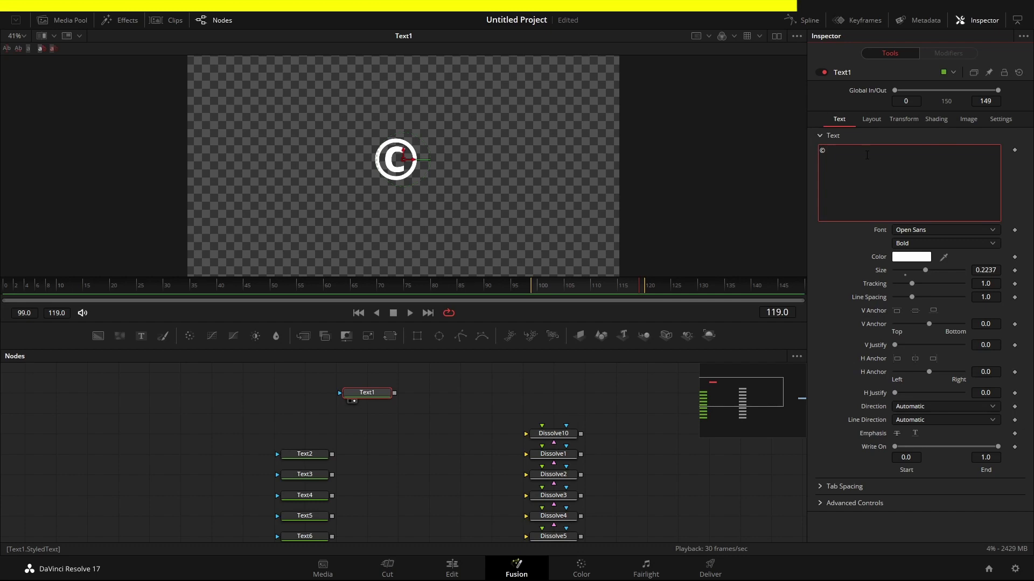
key(ctrl+s)
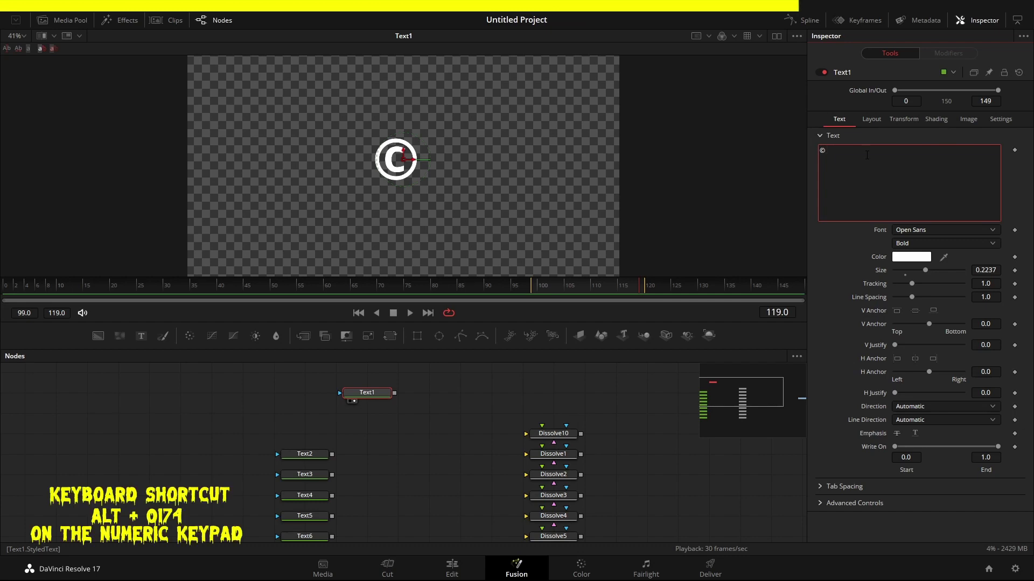
text(®)
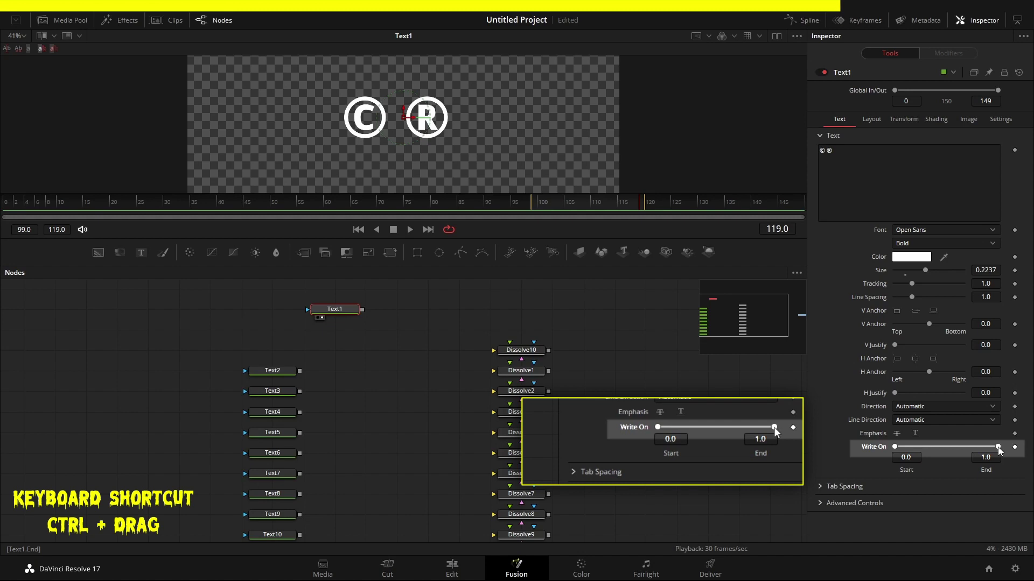
- Narrow Text1's Write On range symmetrically from both ends to 0.2–0.8, and widen it to 0.139–0.861
drag(998, 450, 978, 450)
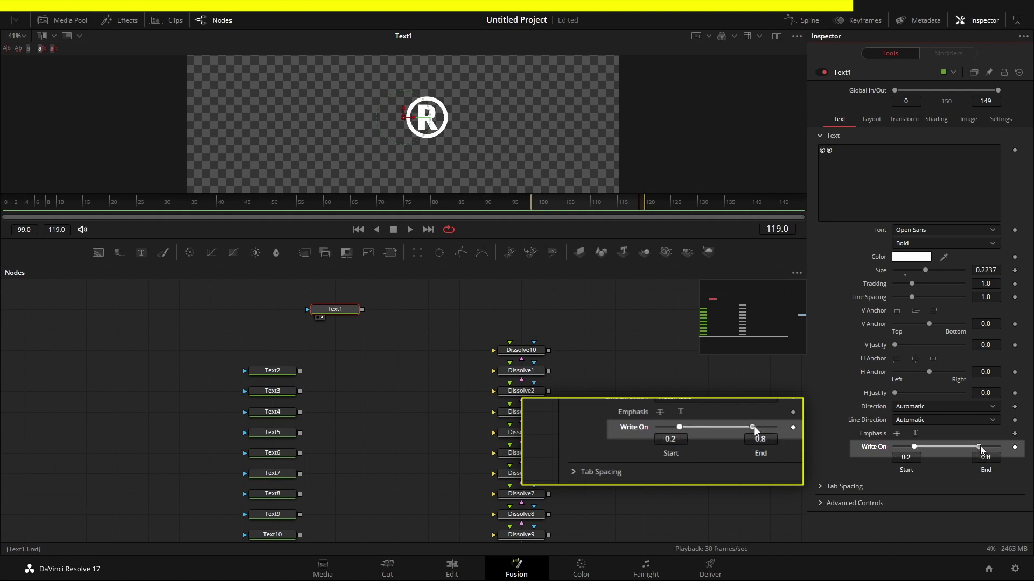
mouse_move(979, 448)
mouse_down()
mouse_move(969, 448)
mouse_move(985, 449)
mouse_up()
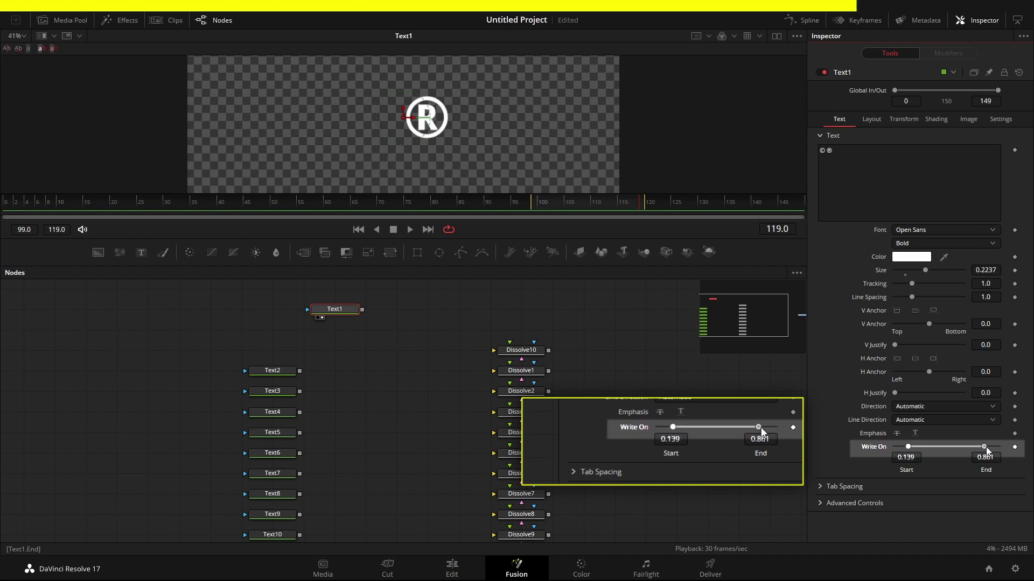
mouse_move(908, 447)
mouse_down()
mouse_move(932, 448)
mouse_move(904, 450)
mouse_move(913, 450)
mouse_up()
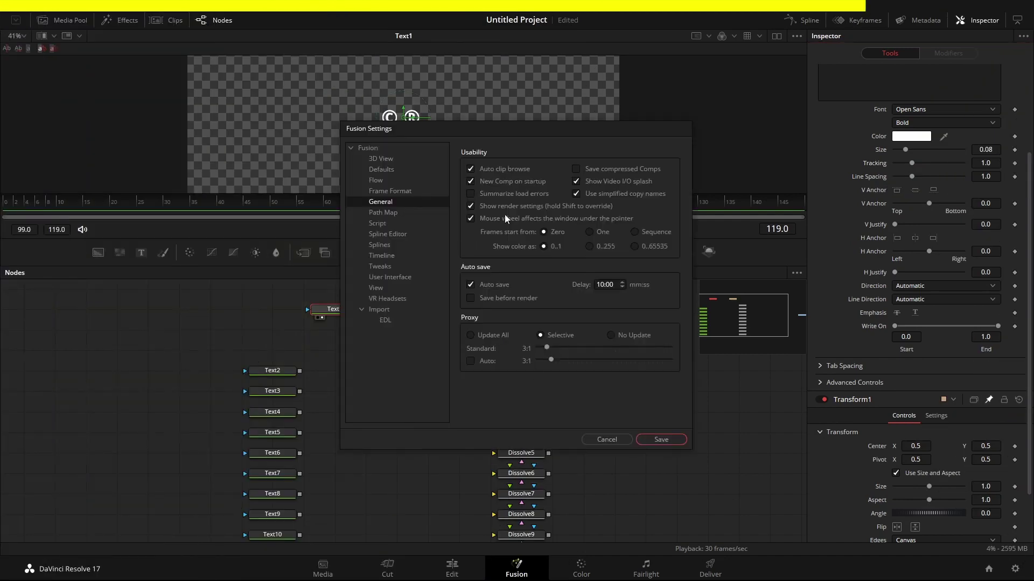
- Check the Default animate options in the Fusion Settings defaults without saving, and open the options for Text1's Tracking
drag(499, 131, 540, 129)
click(422, 167)
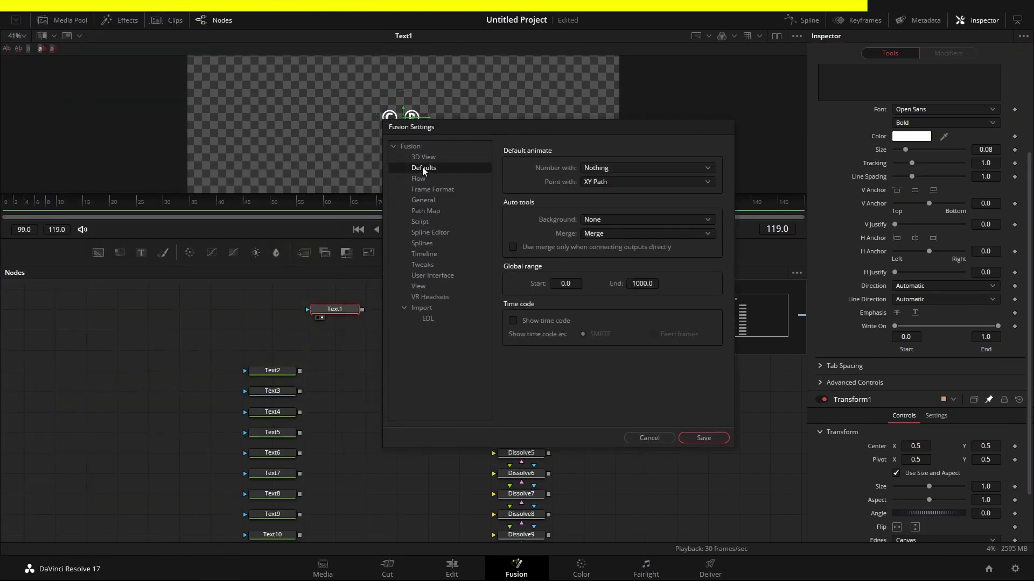
drag(553, 192, 462, 182)
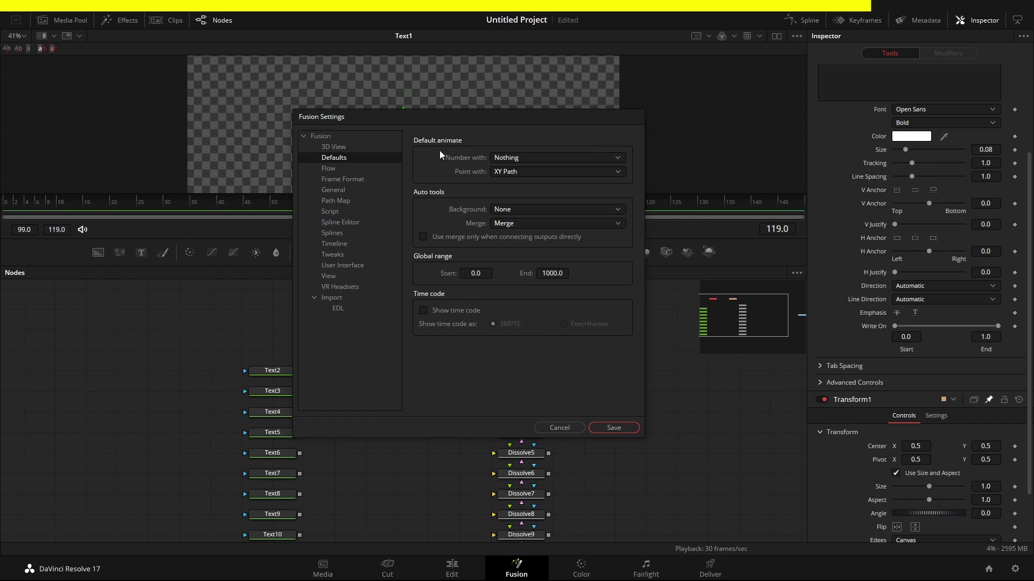
click(563, 427)
right_click(872, 165)
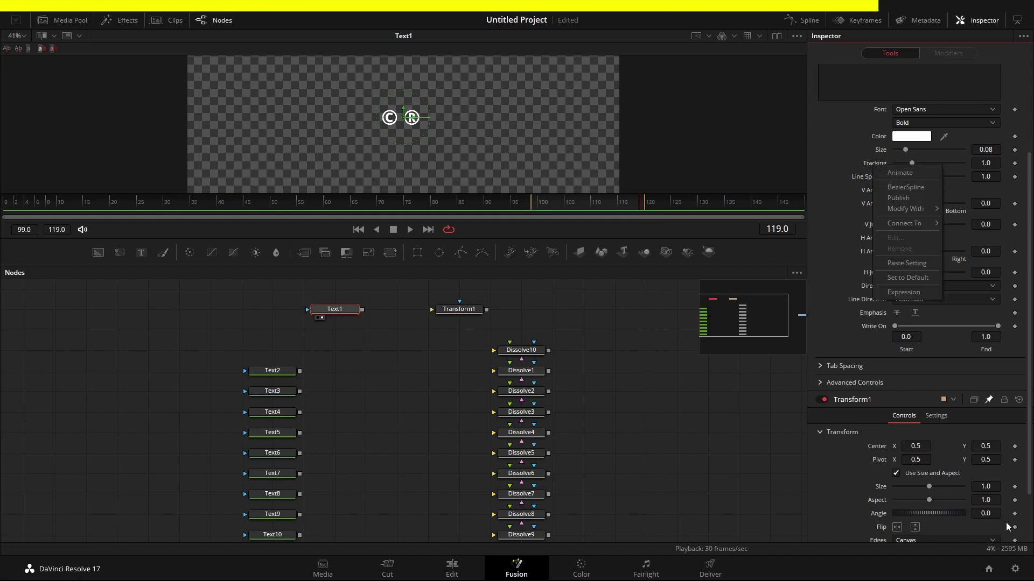
- Set the default number animation to Shake in the Fusion Settings defaults and save the settings
click(1010, 553)
click(1010, 554)
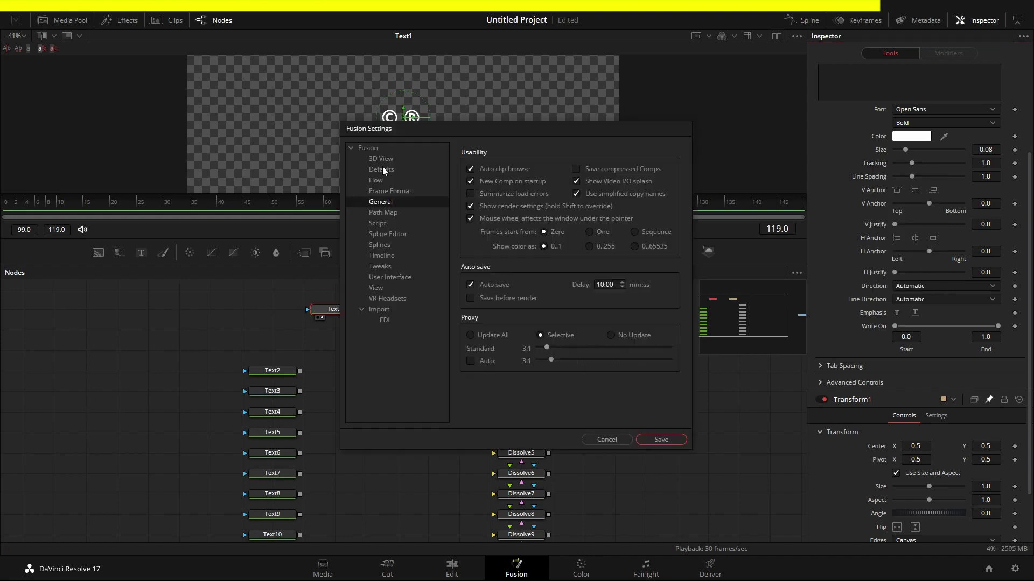
click(381, 169)
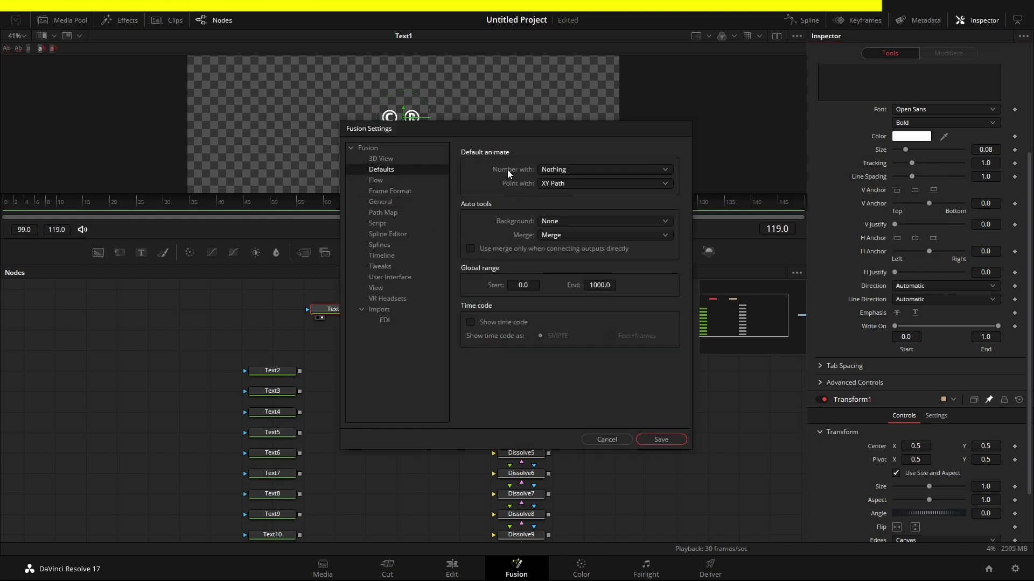
click(665, 172)
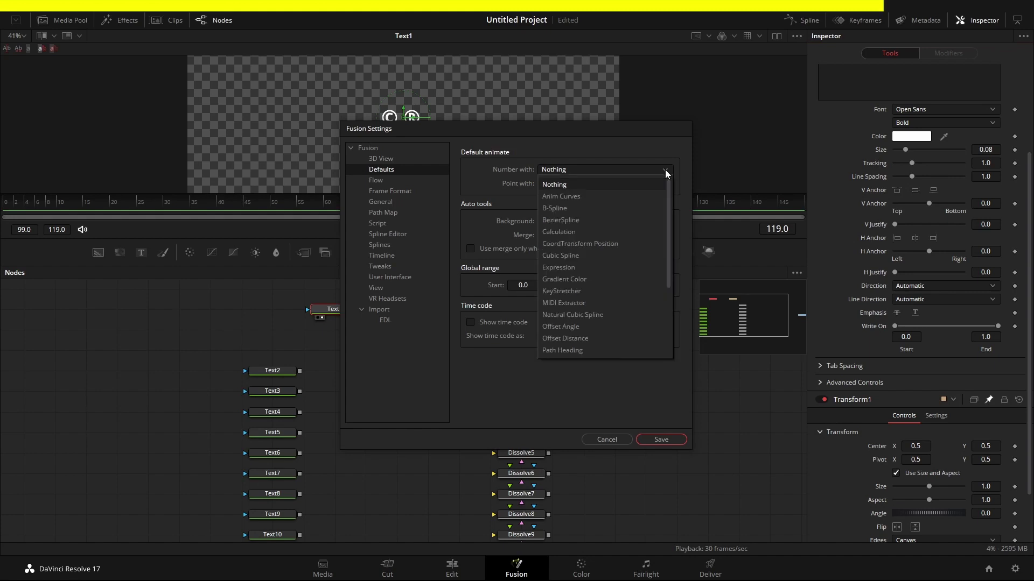
click(666, 173)
click(665, 172)
scroll(569, 323, down, 3)
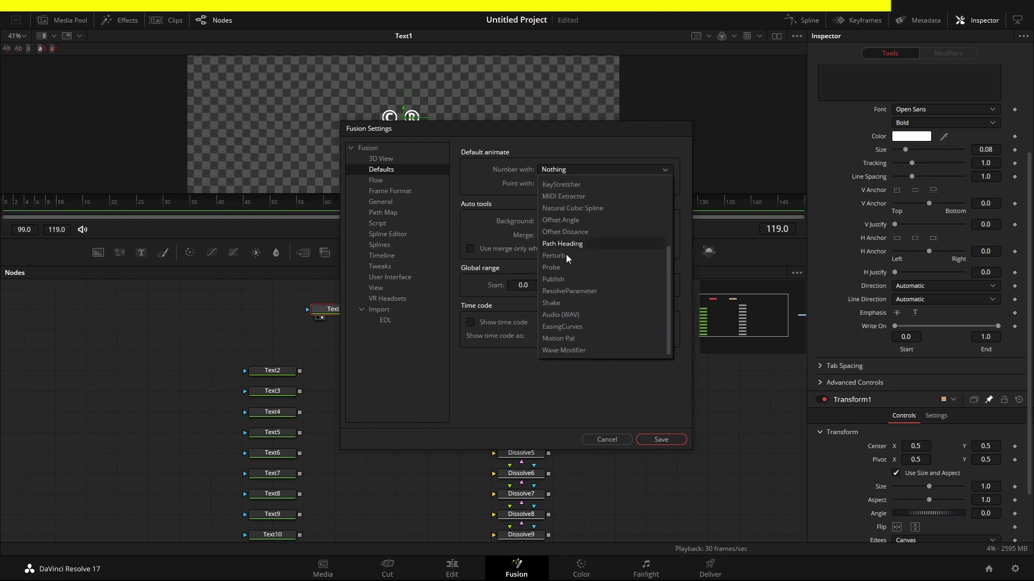
scroll(569, 216, up, 3)
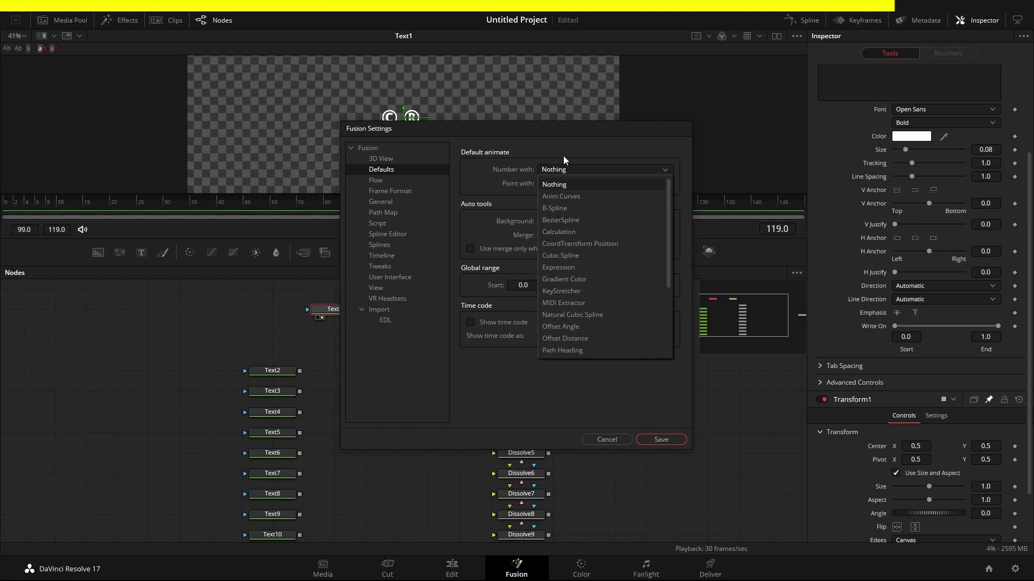
scroll(574, 210, down, 3)
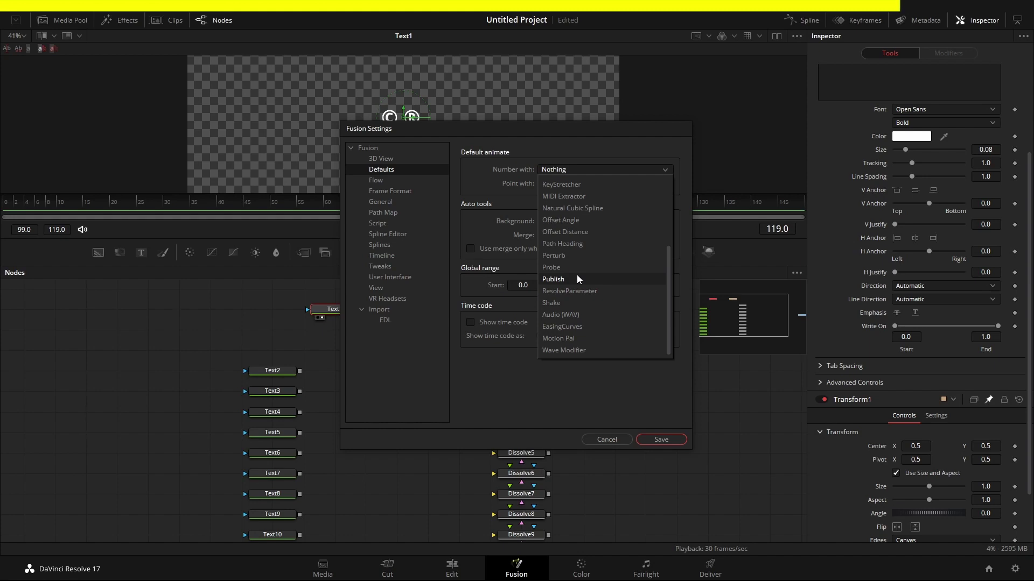
click(551, 304)
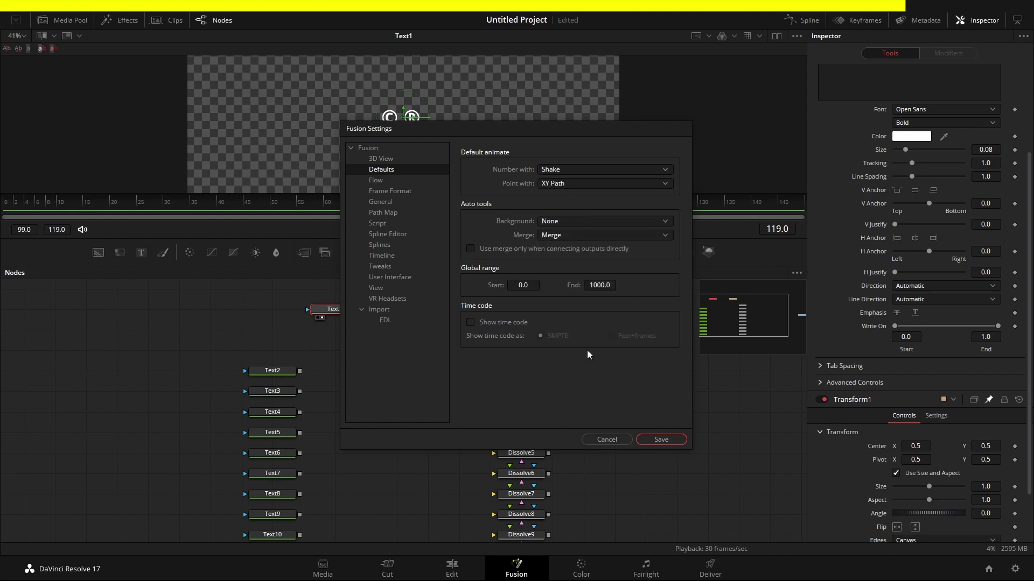
click(660, 439)
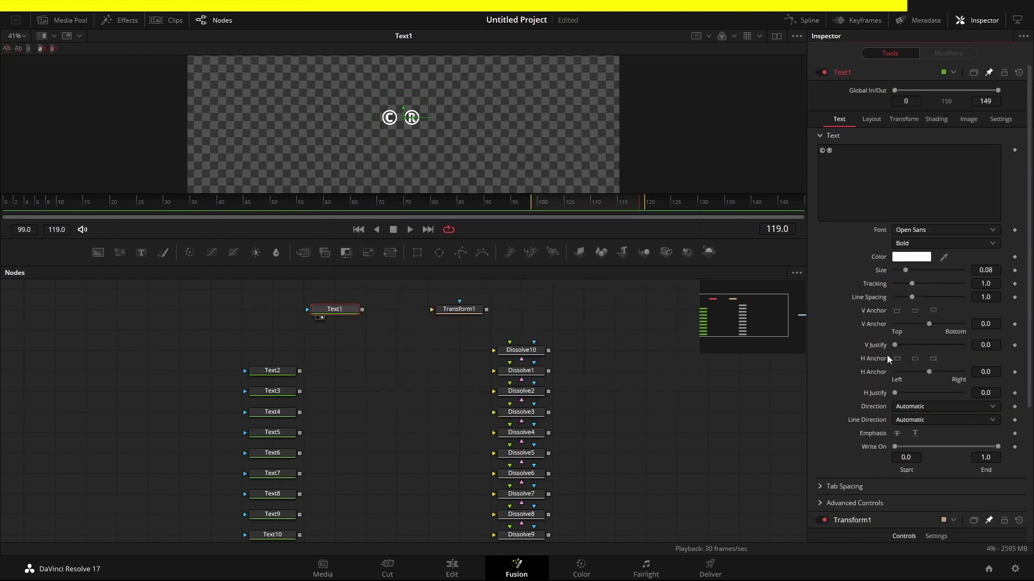
- Animate Text1's Tracking with the default Shake modifier and show the modifier's controls
right_click(878, 285)
click(904, 290)
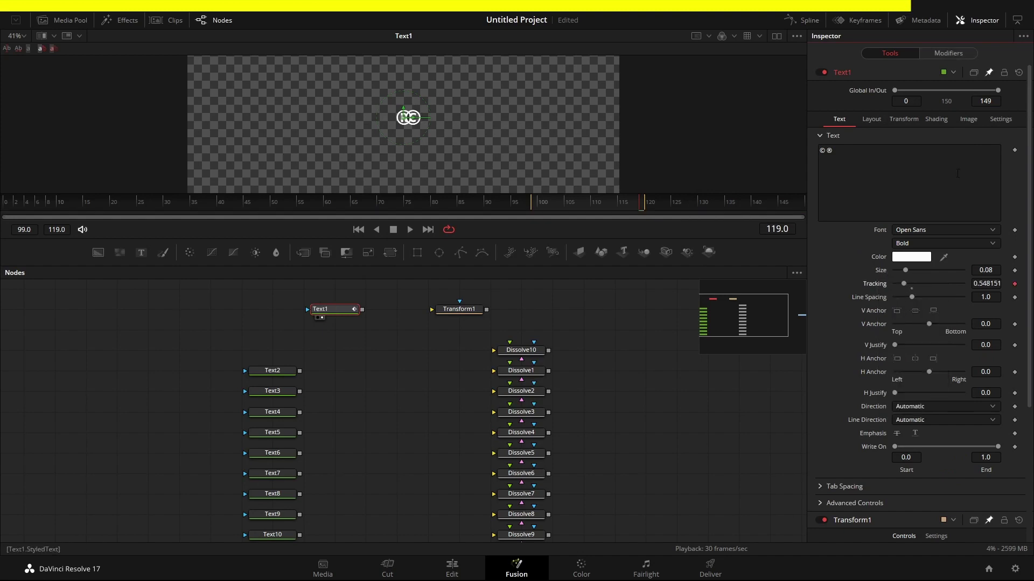
click(941, 52)
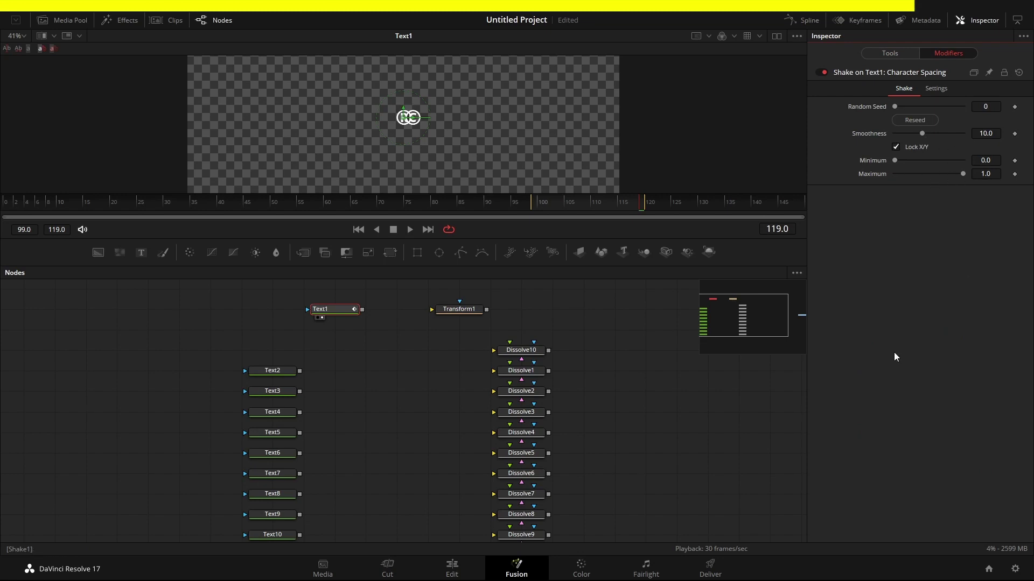
- Remove the Shake modifier from Text1's Tracking and check which animation options the parameter offers
click(887, 51)
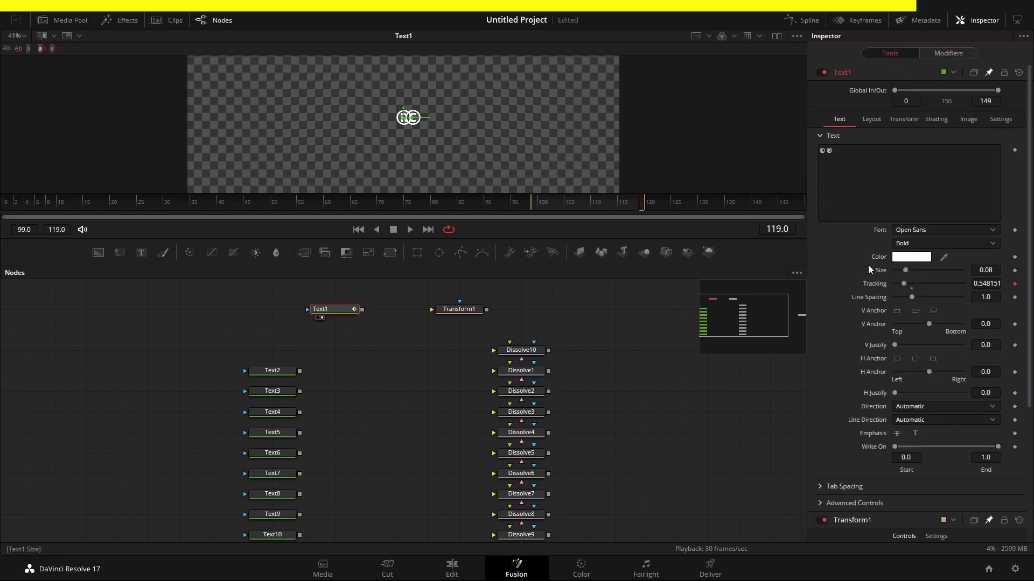
right_click(882, 284)
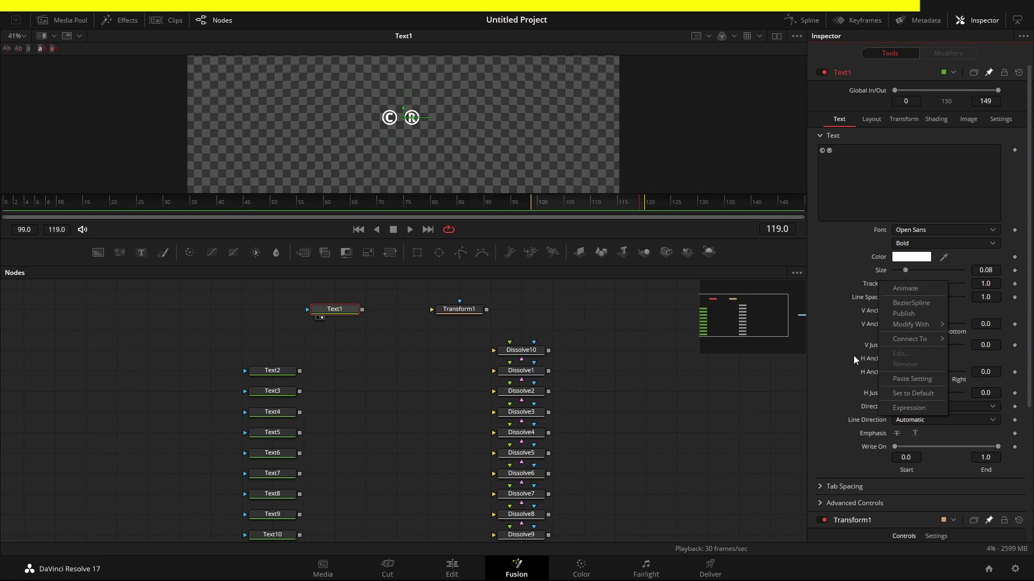
key(Escape)
- Set the default number animation to Nothing in the Fusion Settings defaults, check the point animation options, and save the settings
key(ctrl+p)
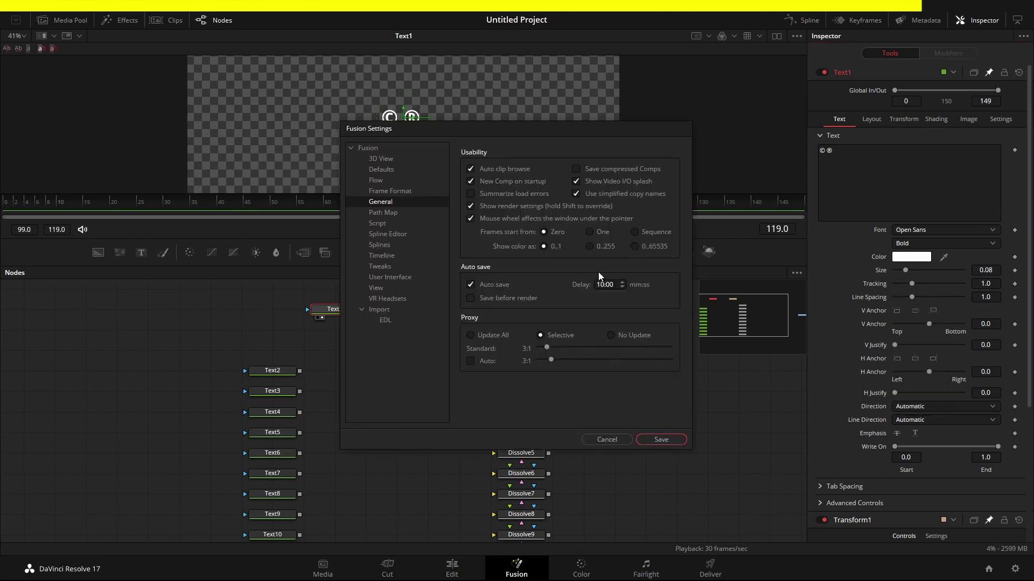
click(381, 169)
click(573, 171)
scroll(556, 304, up, 5)
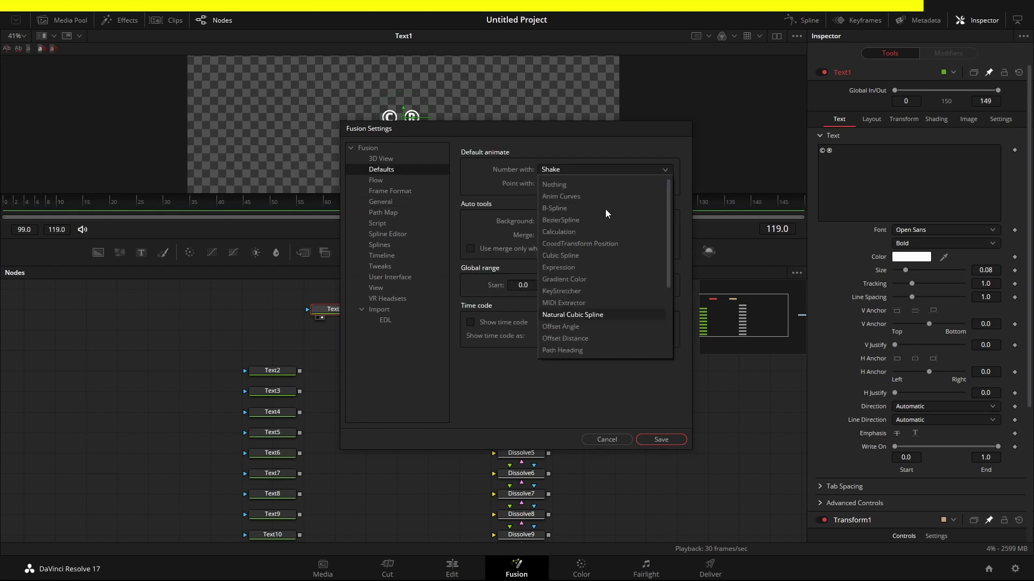
click(548, 185)
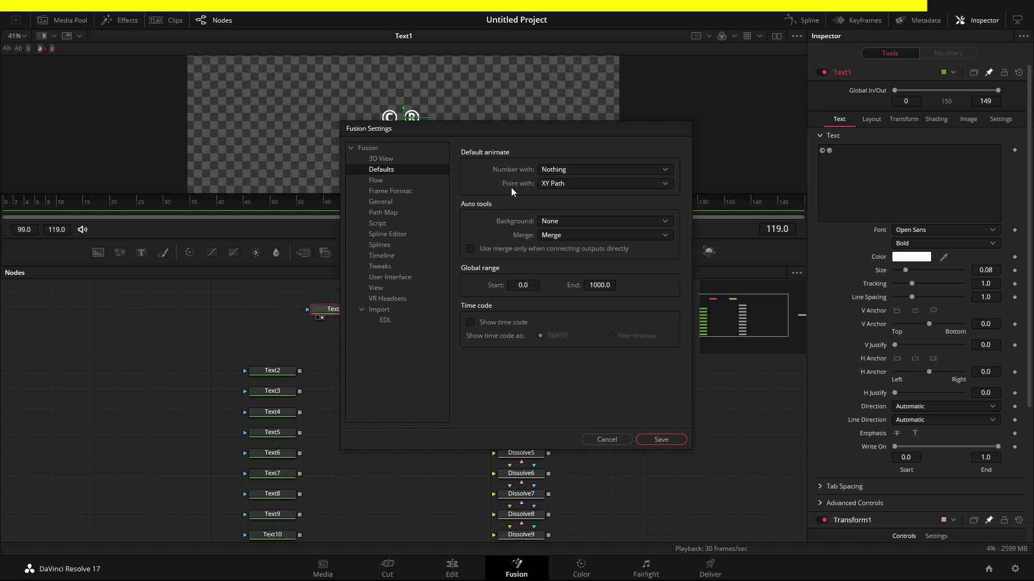
click(664, 185)
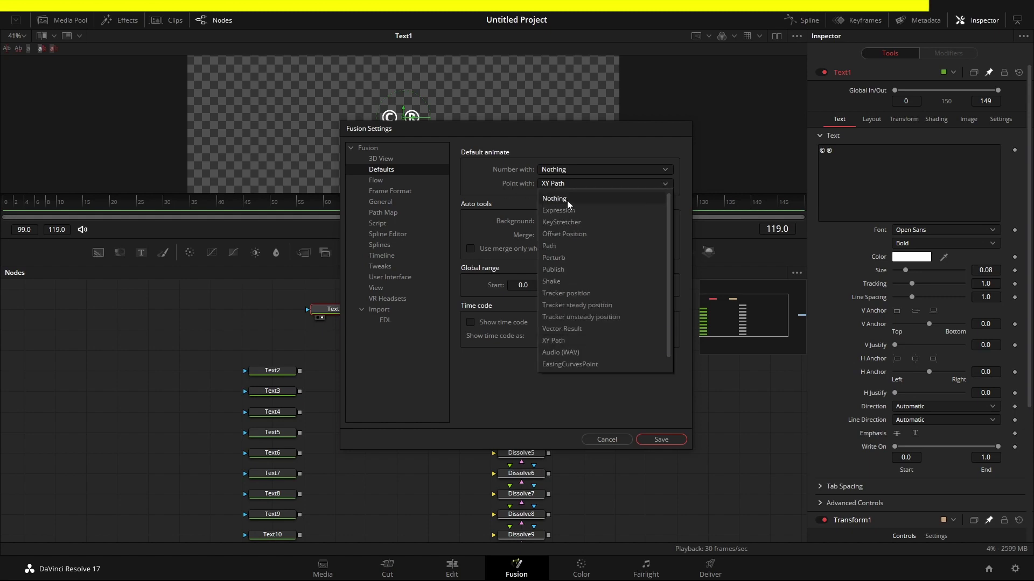
click(560, 190)
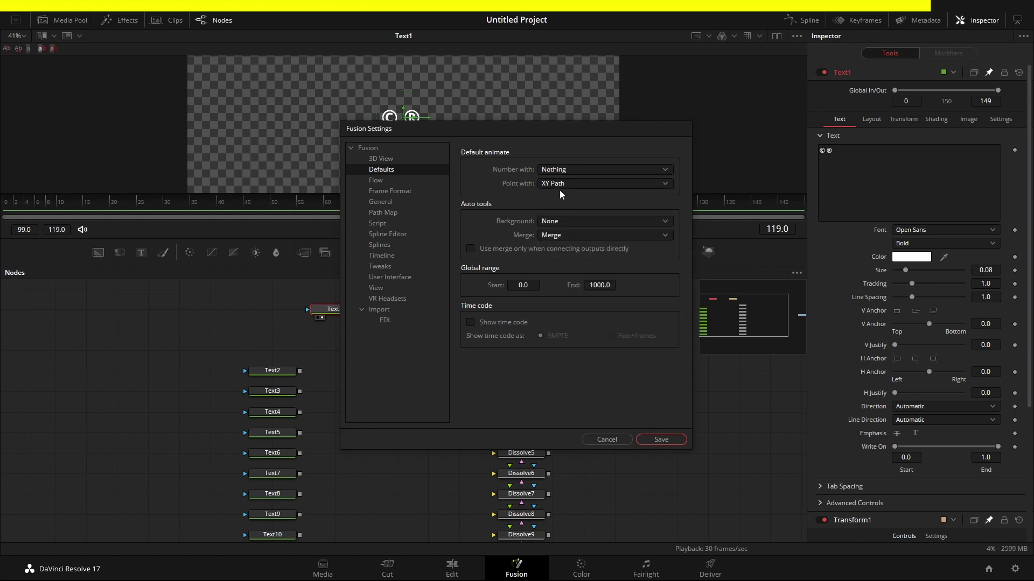
click(663, 442)
- Animate Text1's layout Center with the default XY Path modifier and show the modifier's controls
click(880, 121)
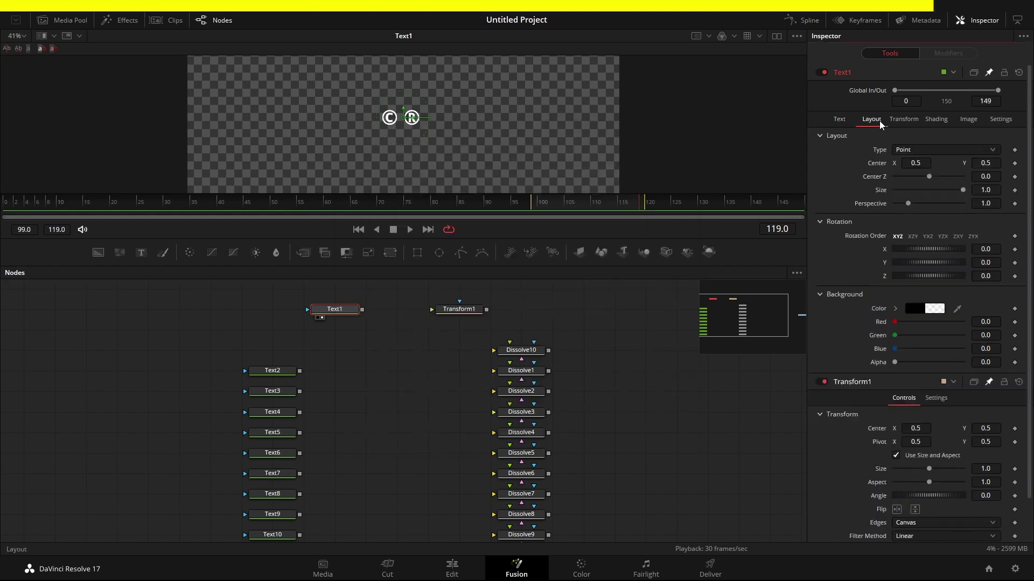
right_click(877, 166)
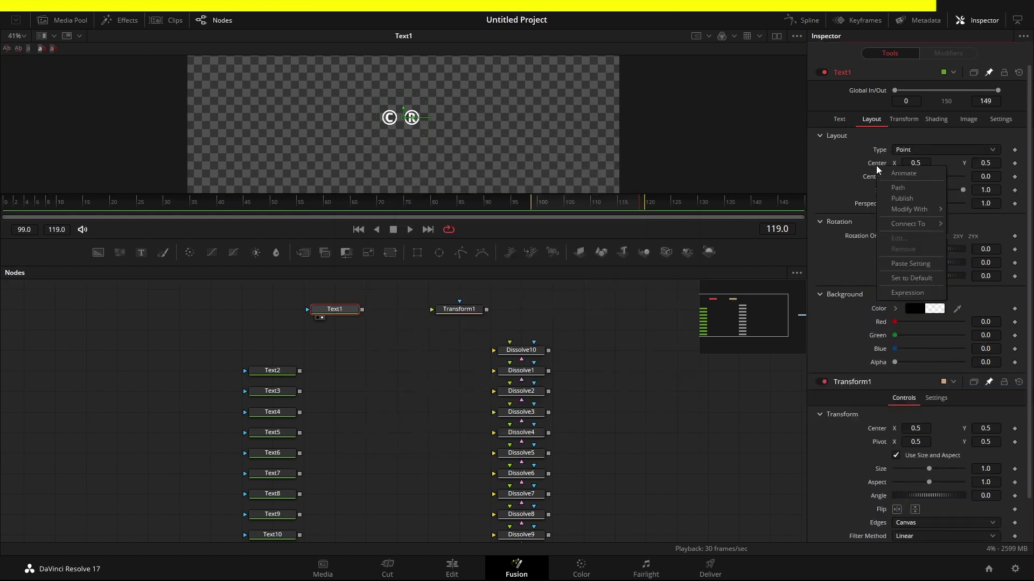
click(894, 178)
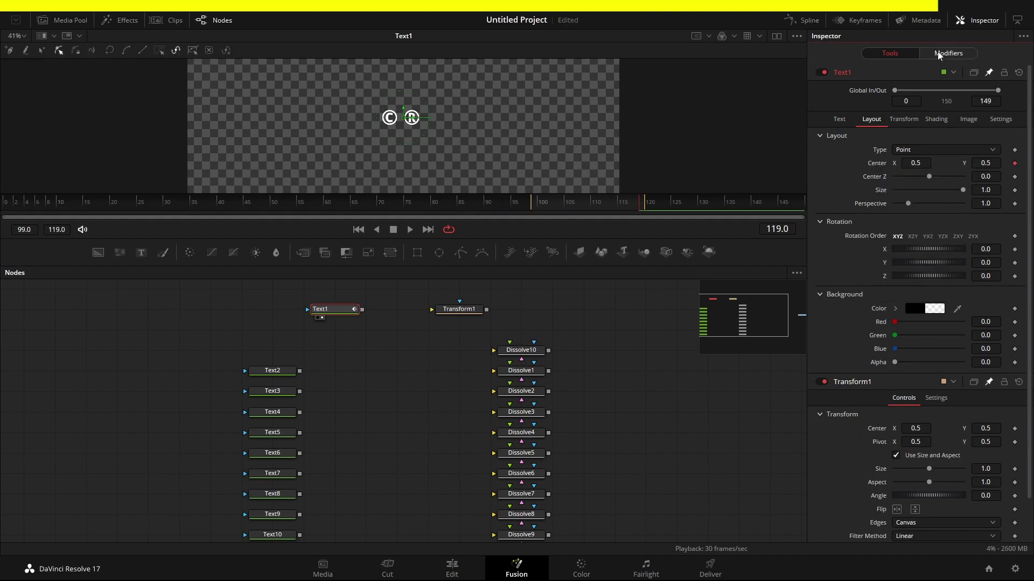
click(955, 55)
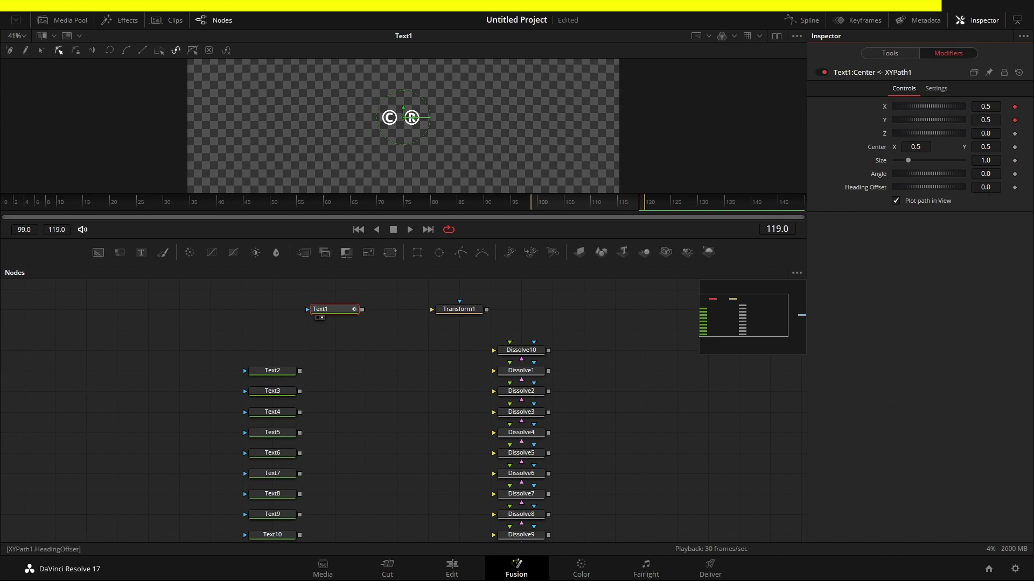
- Undo the animation of Text1's Center and check the modifier options available for that parameter
click(891, 54)
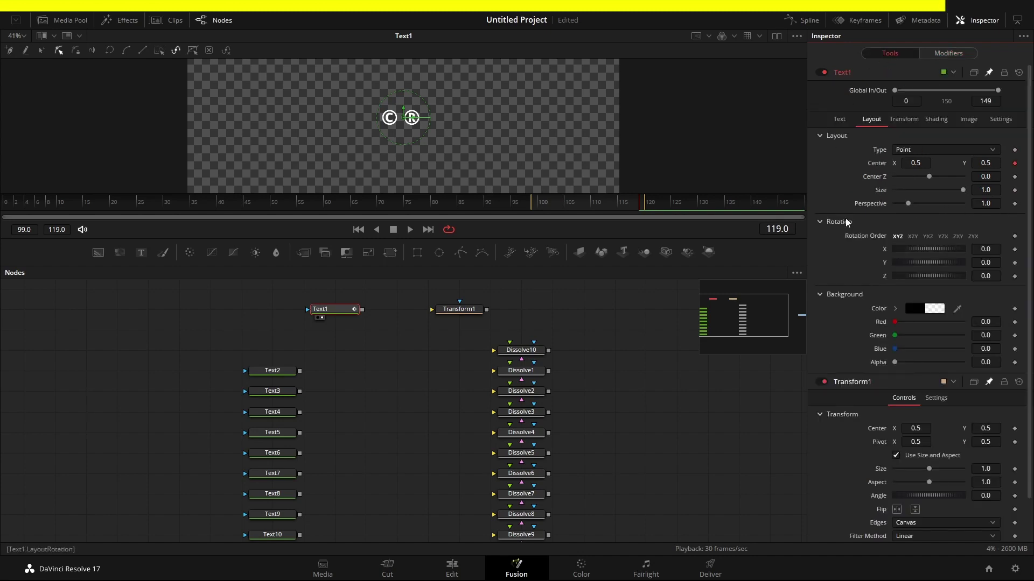
key(ctrl+z)
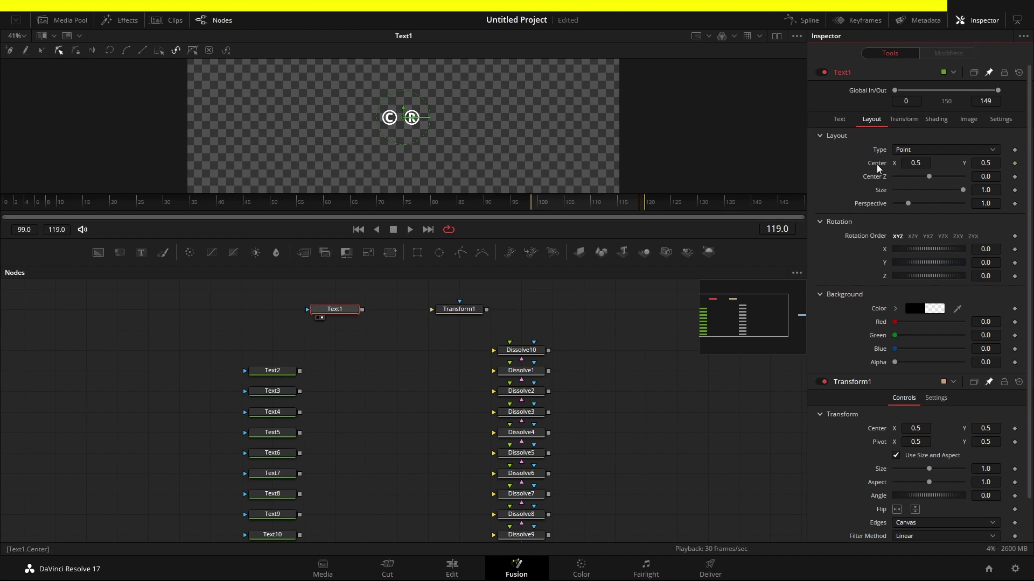
right_click(878, 168)
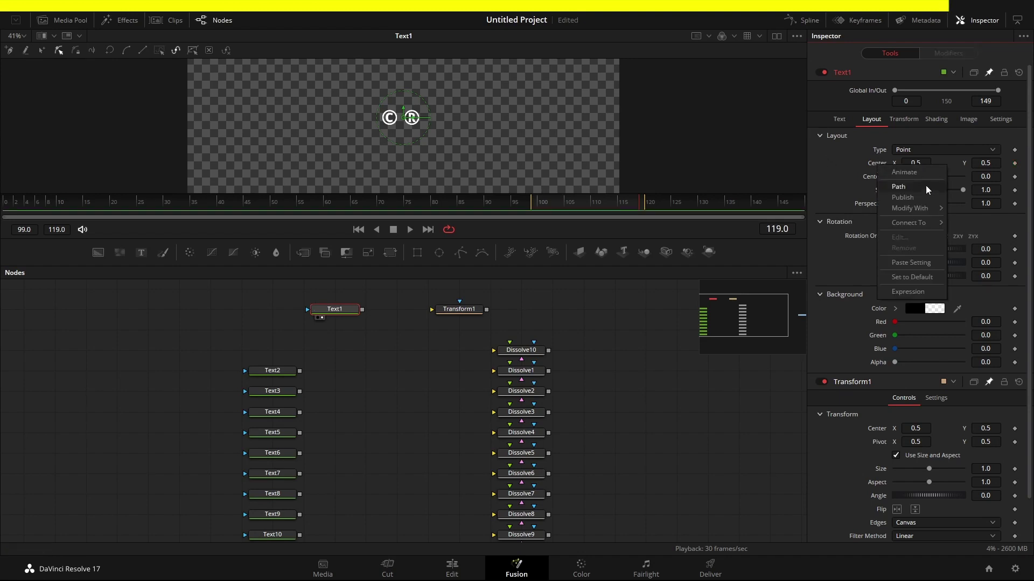
mouse_move(915, 209)
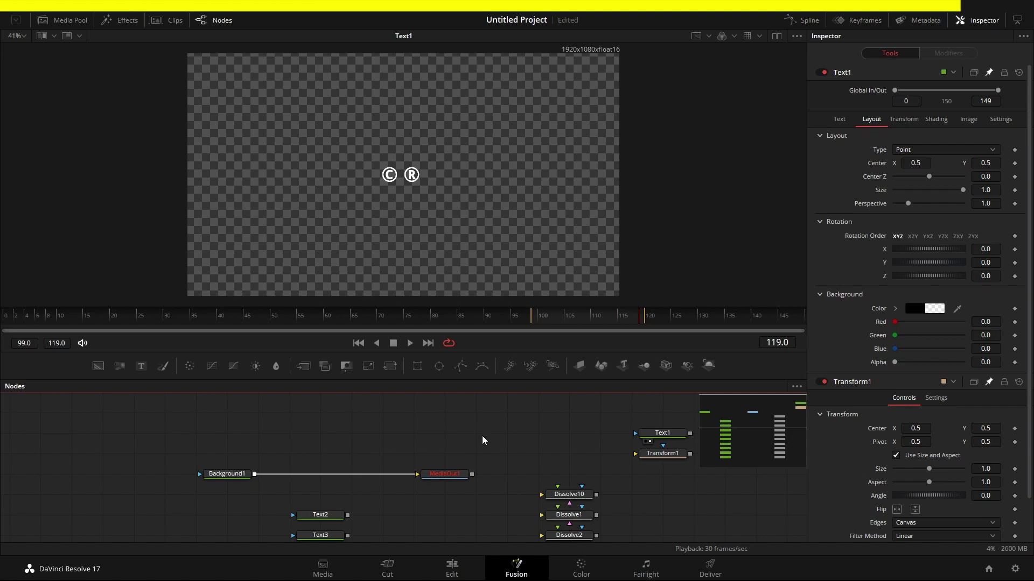
- Save the project, and add a Polygon node above the connection between Background1 and MediaOut1, shown in the viewer
key(ctrl+s)
drag(460, 366, 349, 434)
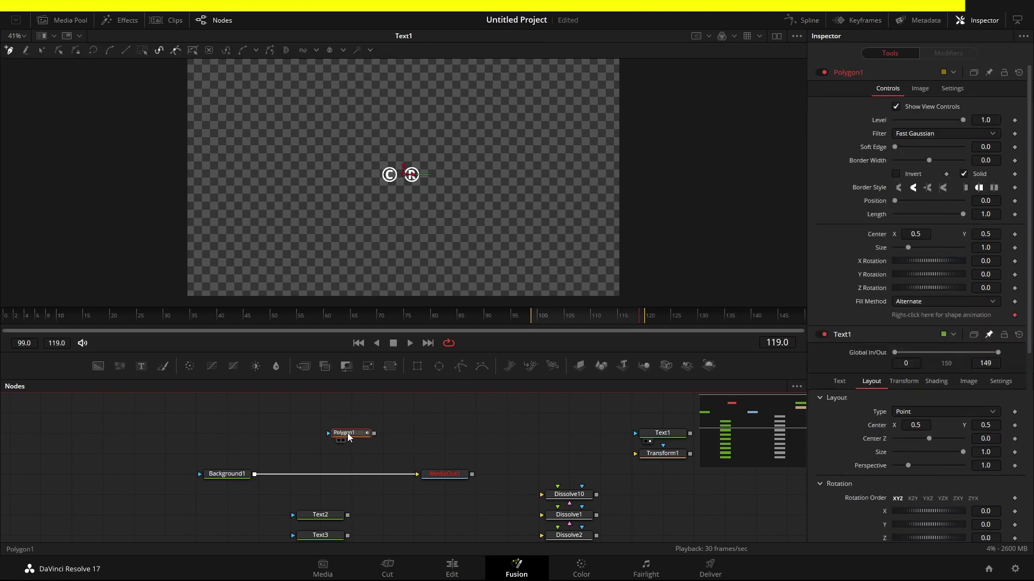
key(1)
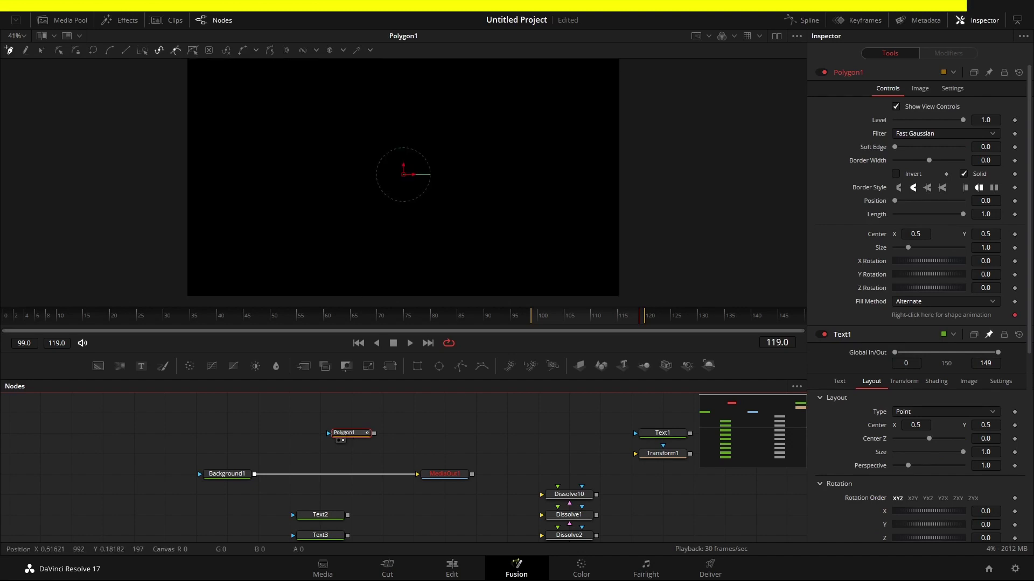
- Create an ellipse polyline on Polygon1 as a large circle in the right half, about as tall as the frame
right_click(444, 188)
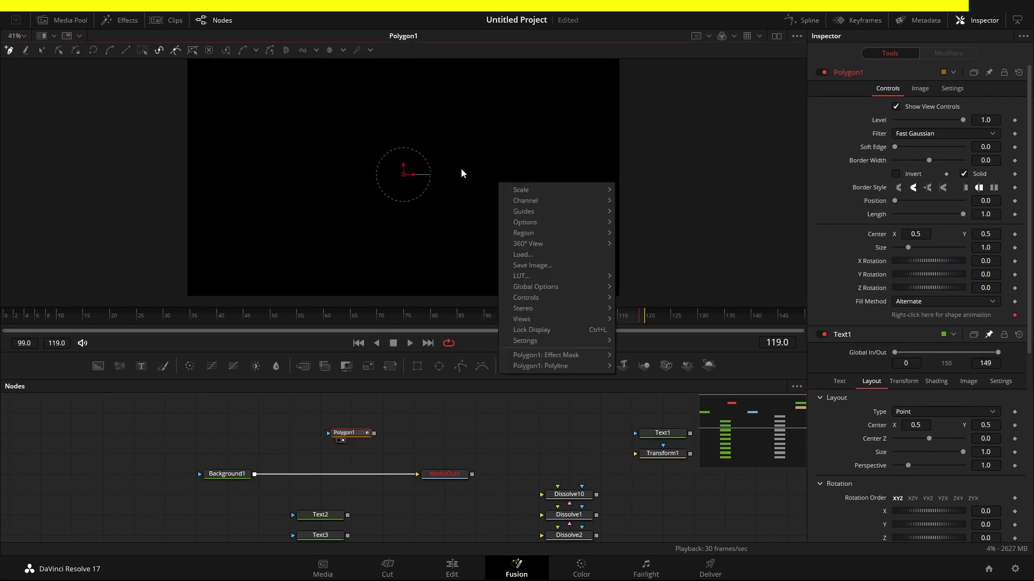
mouse_move(547, 368)
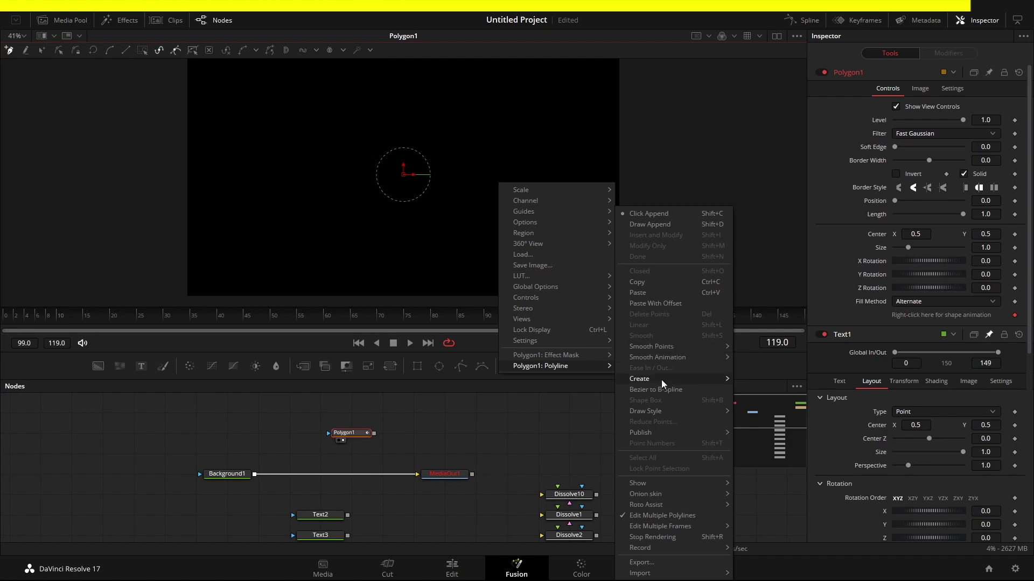
mouse_move(661, 380)
click(764, 379)
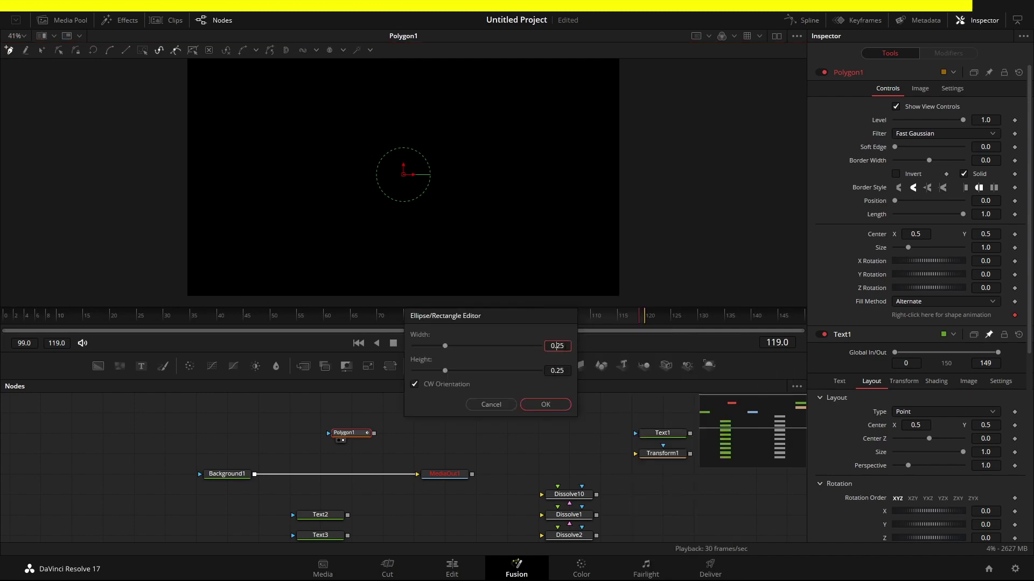
drag(558, 346, 560, 367)
click(558, 370)
text(5)
click(551, 408)
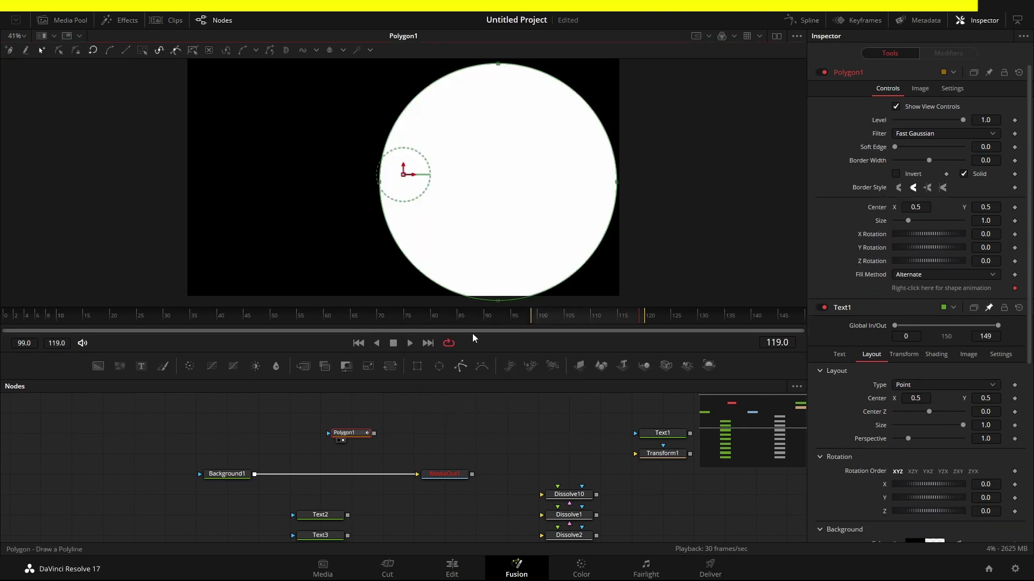
- Reshape Polygon1's circle by pulling its outline inward at four places between the original points, and deselect the points
drag(572, 280, 520, 273)
drag(402, 260, 468, 246)
drag(433, 89, 452, 102)
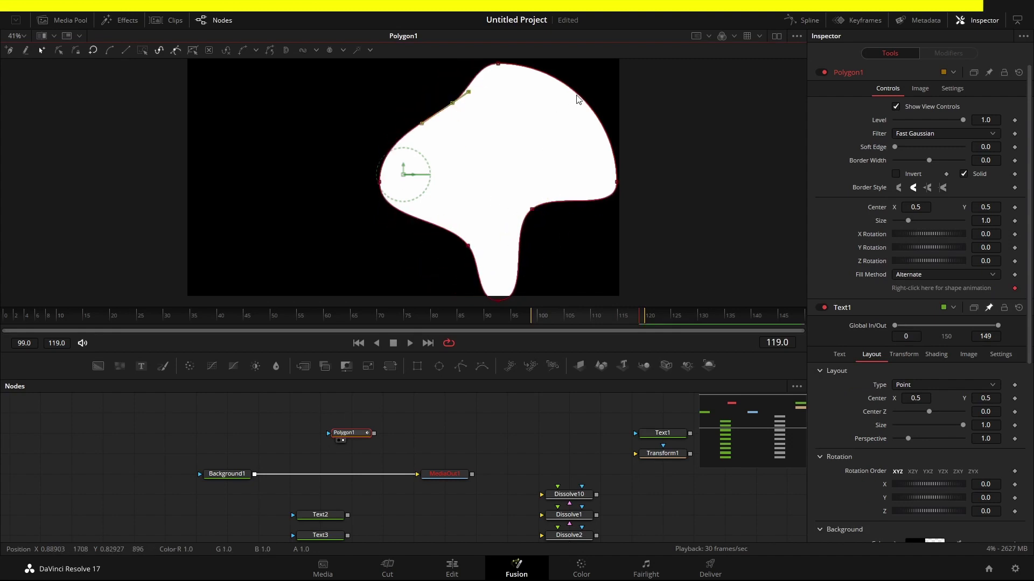
drag(578, 99, 563, 110)
drag(345, 106, 600, 292)
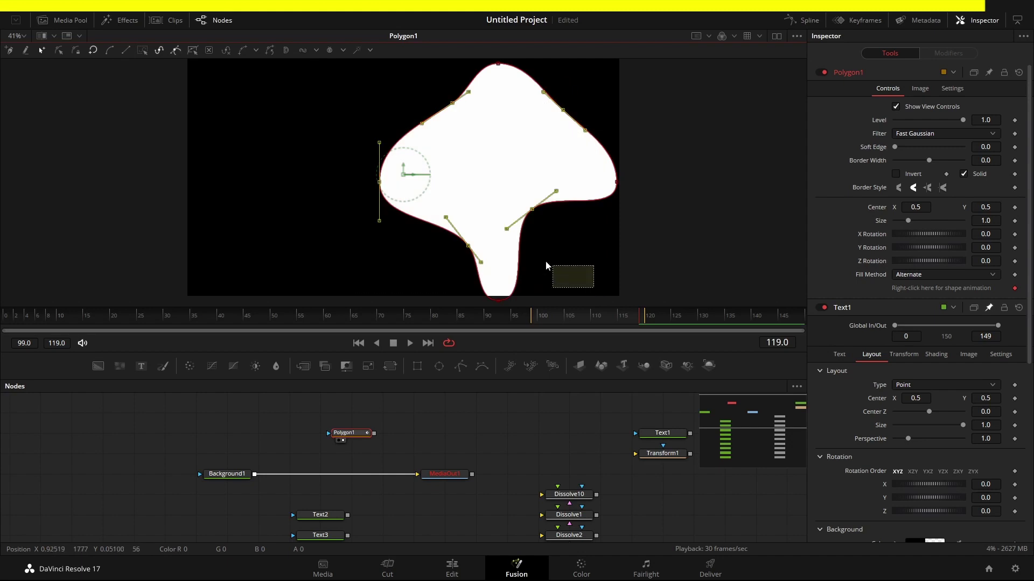
click(544, 264)
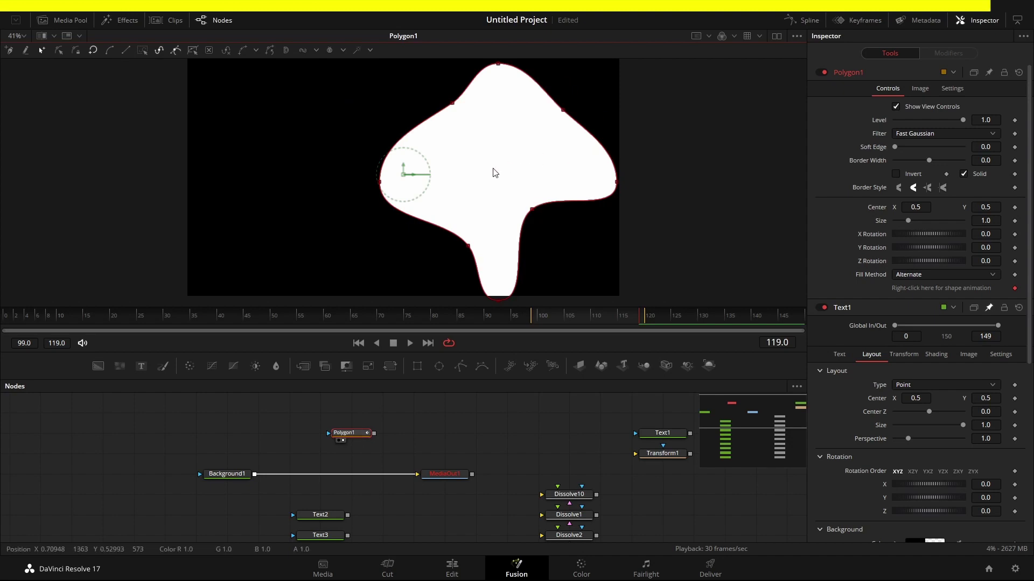
- Create an ellipse polyline on Polygon1 with width and height 0.25 in the empty area left of the reshaped outline
right_click(269, 159)
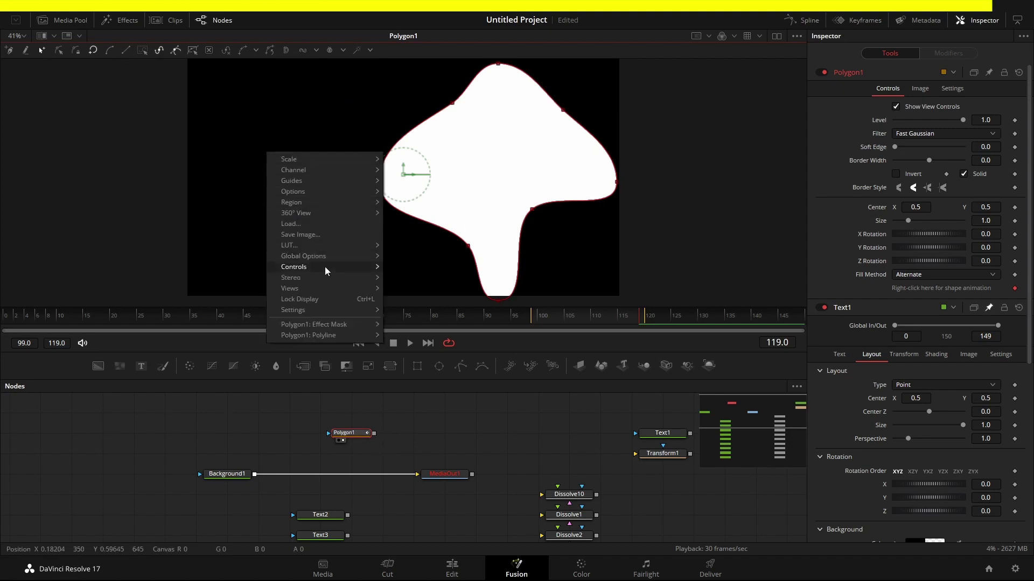
mouse_move(332, 336)
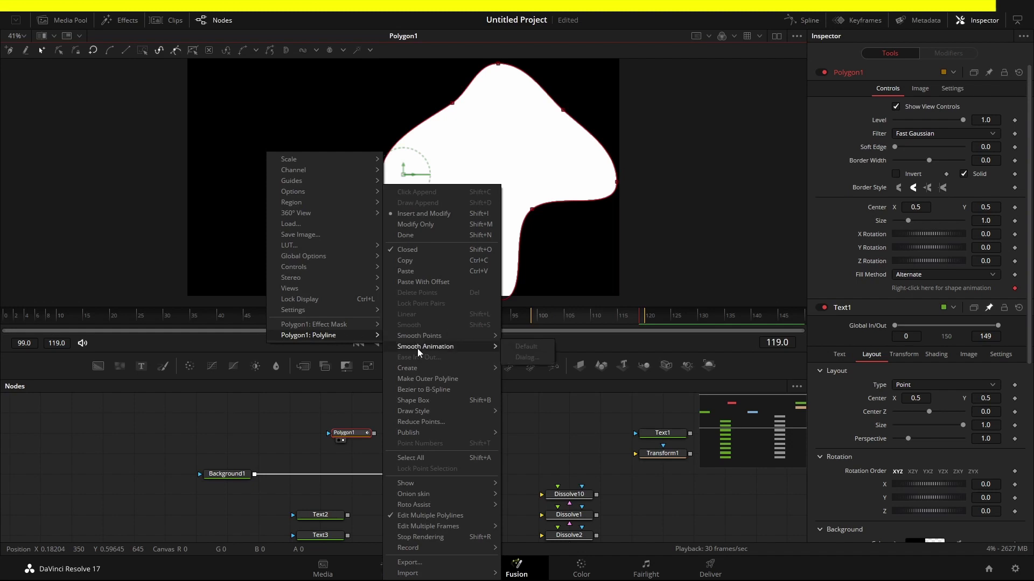
mouse_move(418, 370)
click(526, 373)
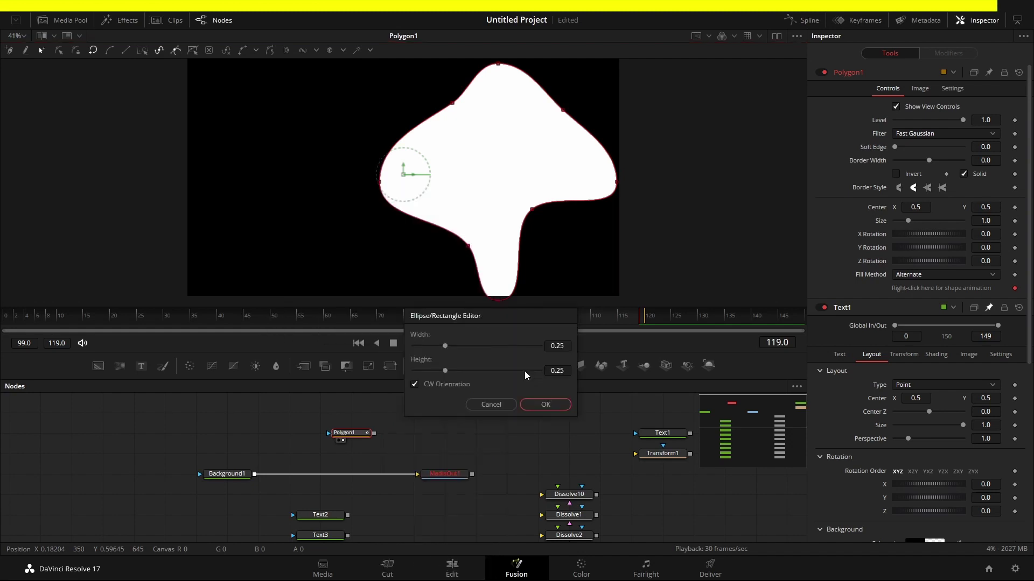
click(555, 403)
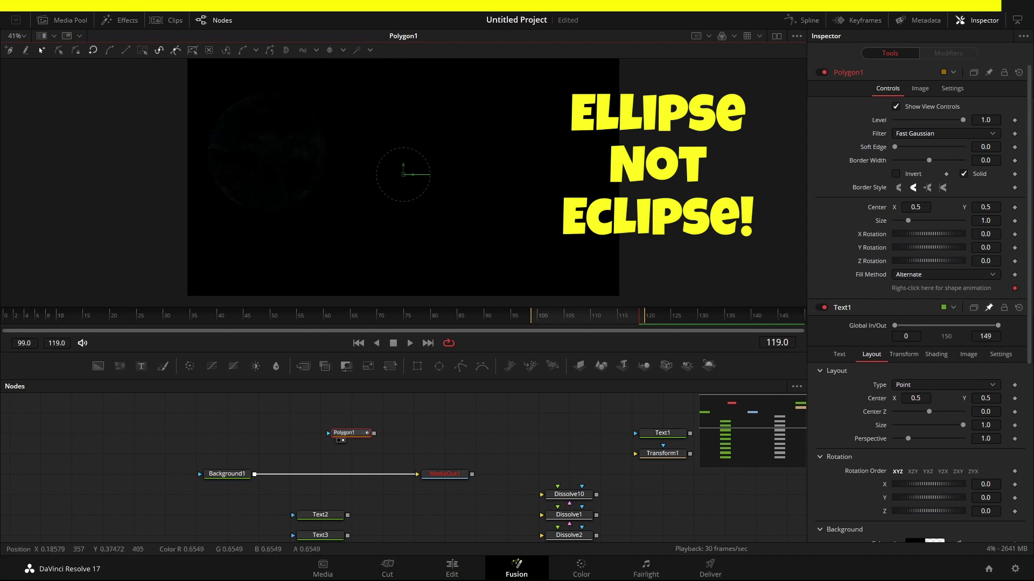
- Check Polygon1's polyline options in the viewer, and save the project
right_click(372, 236)
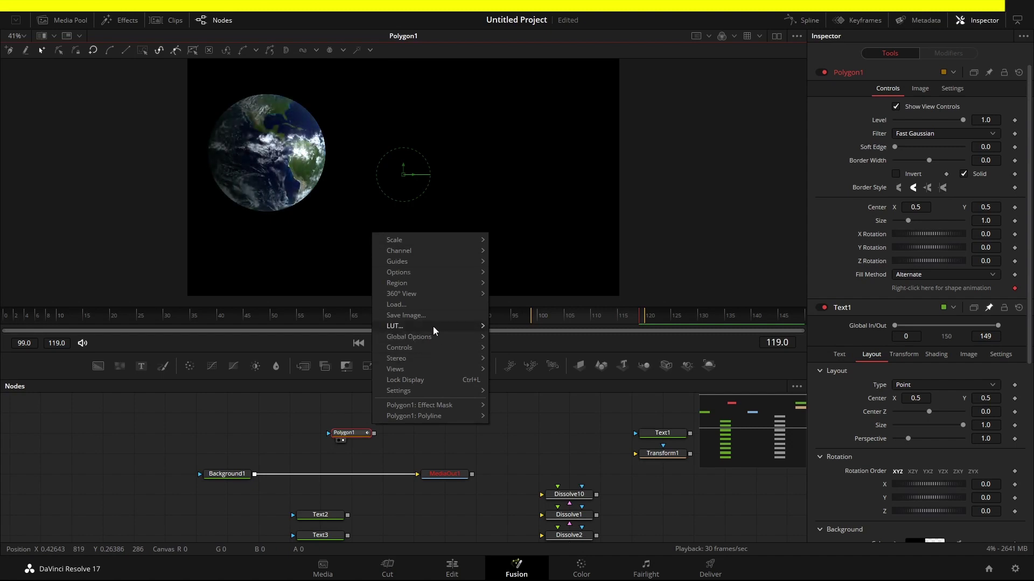
mouse_move(449, 418)
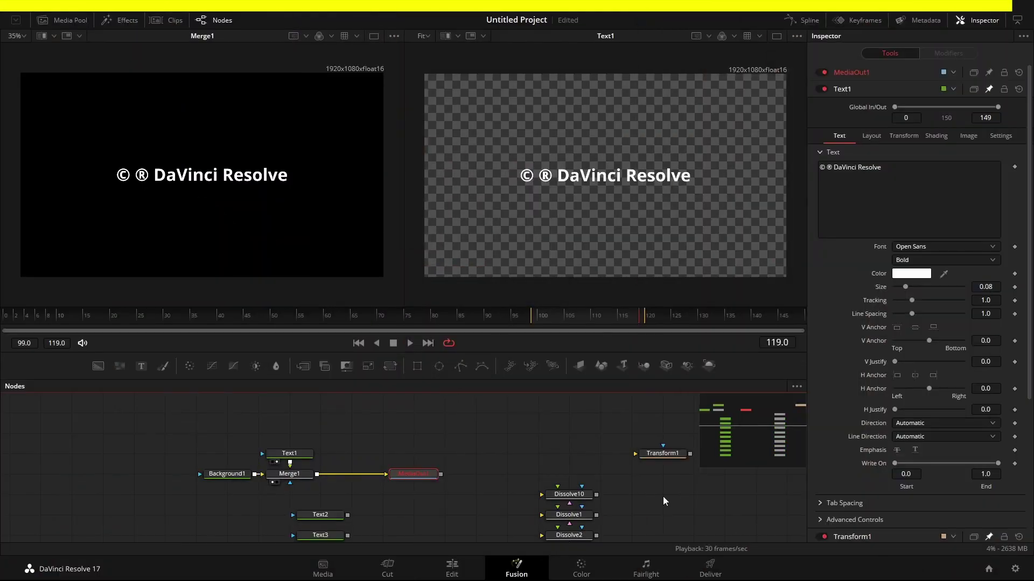
key(ctrl+s)
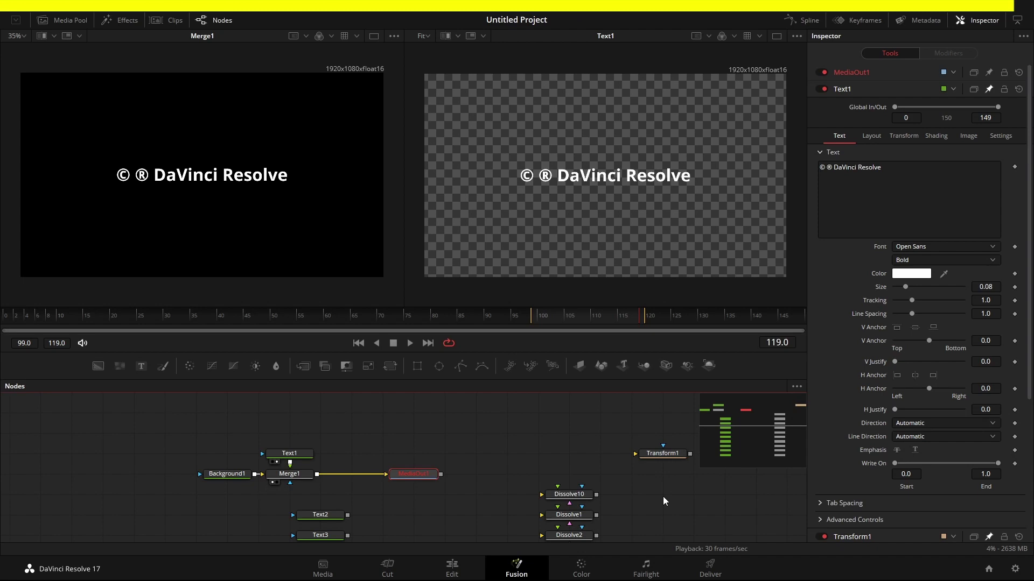